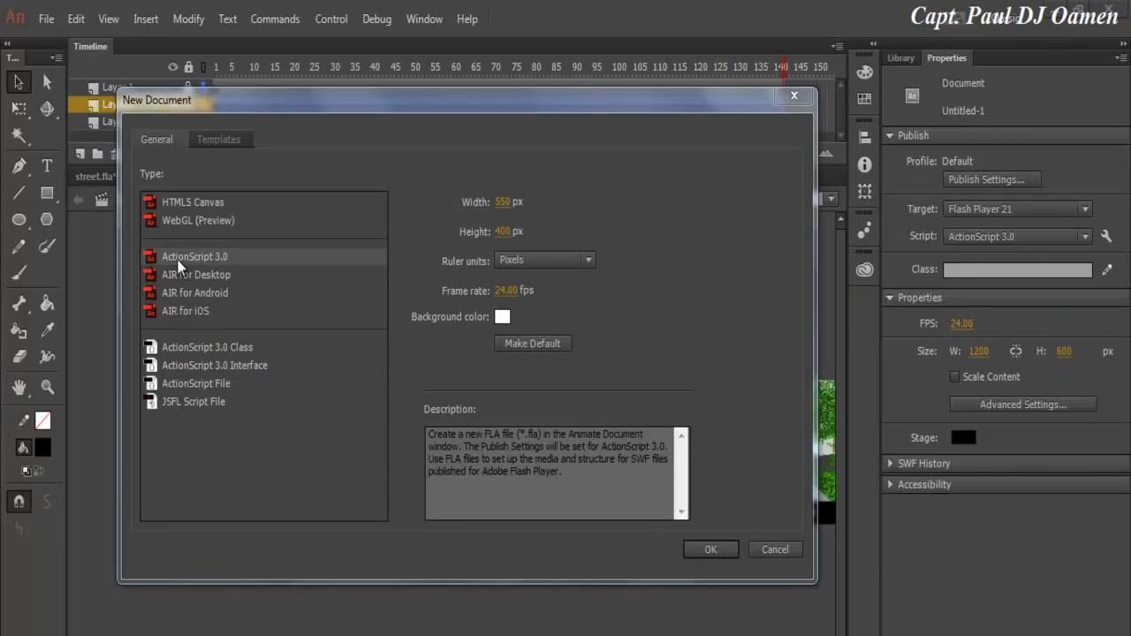
Create a new ActionScript 3.0 document and set its stage size to 1200 by 600 px
{"action": "left_click", "coordinate": [206, 264]}
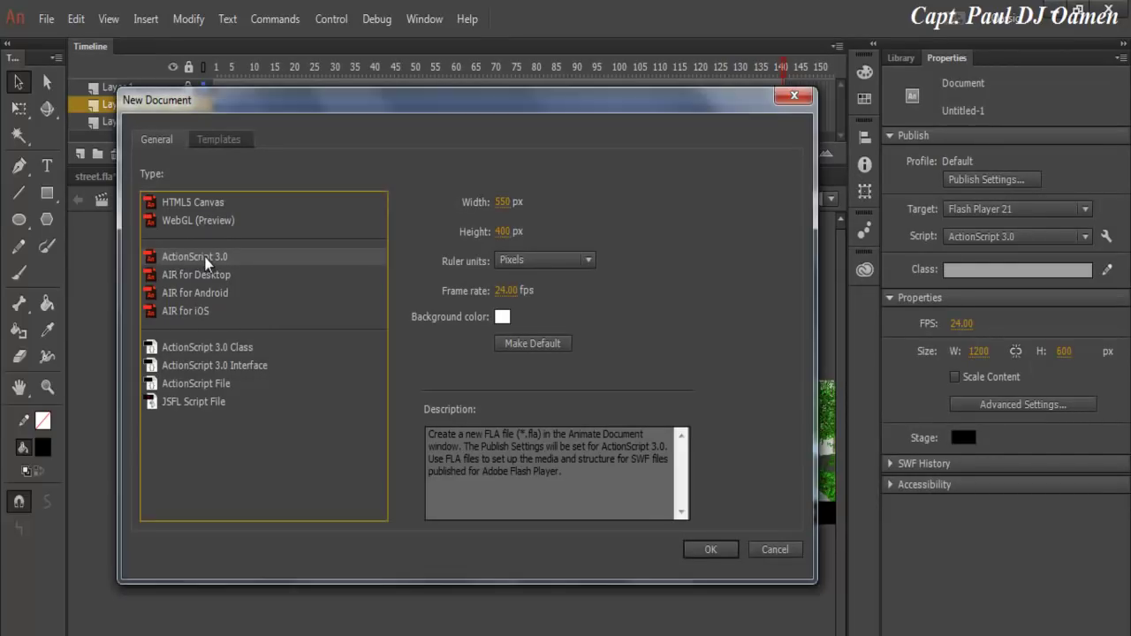
{"action": "left_click", "coordinate": [711, 549]}
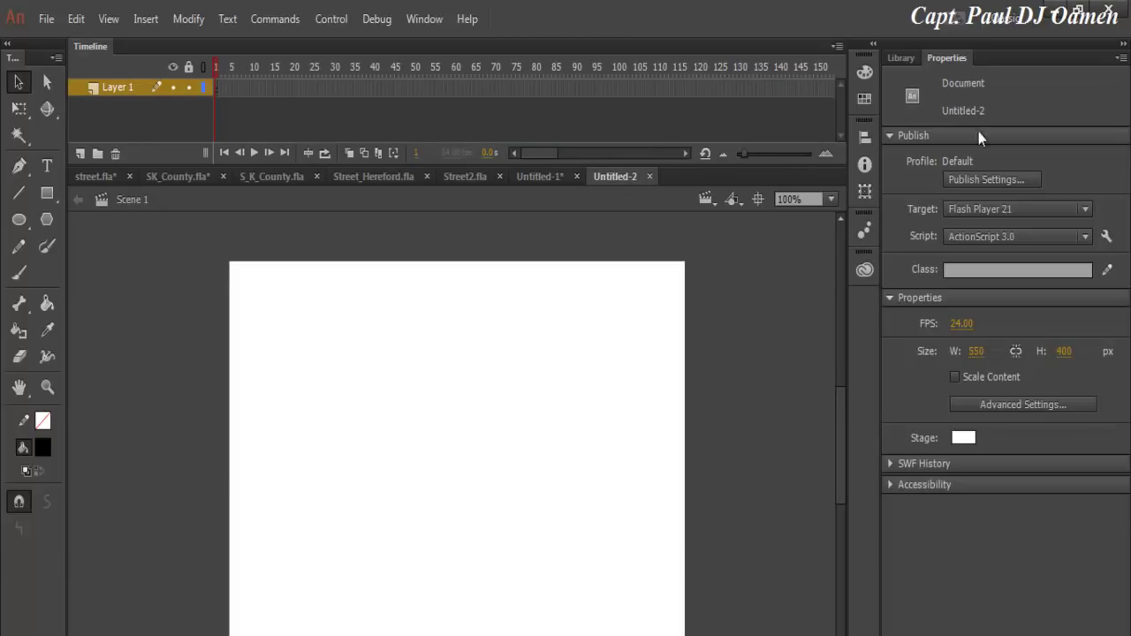
{"action": "left_click", "coordinate": [976, 350]}
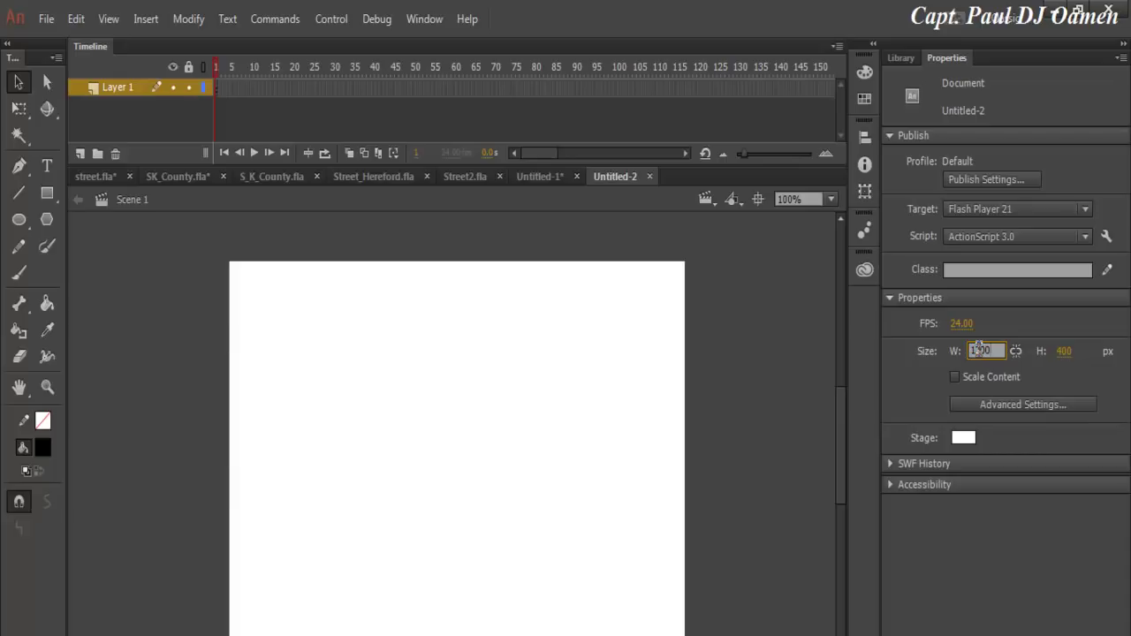
{"action": "key", "text": "Tab"}
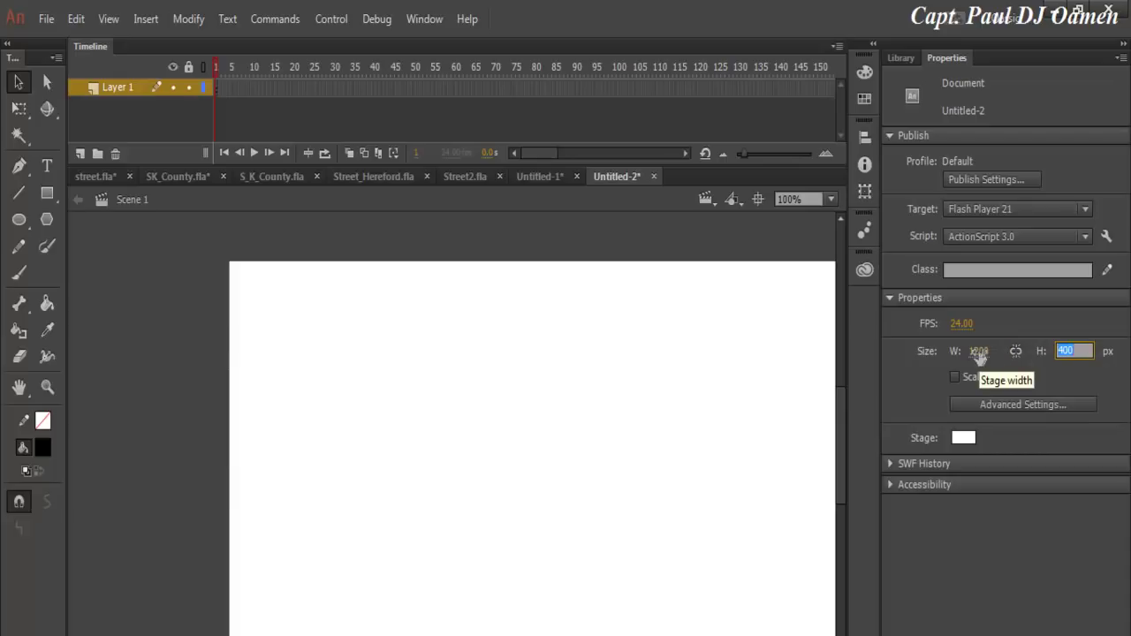
{"action": "key", "text": "Return"}
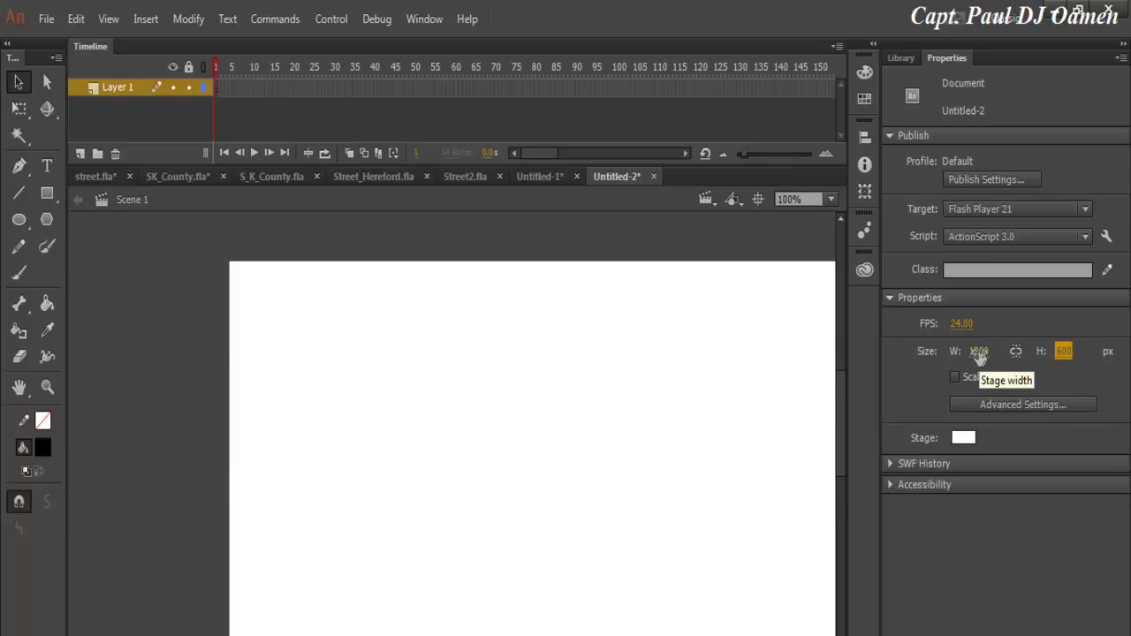
{"action": "left_click", "coordinate": [830, 198]}
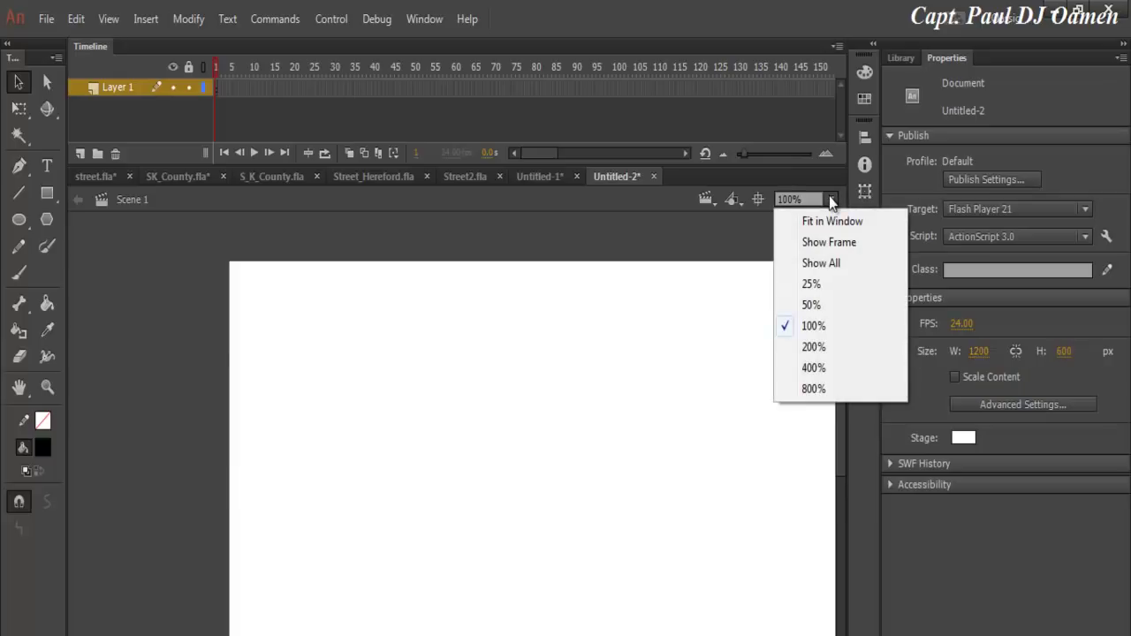
{"action": "left_click", "coordinate": [811, 306]}
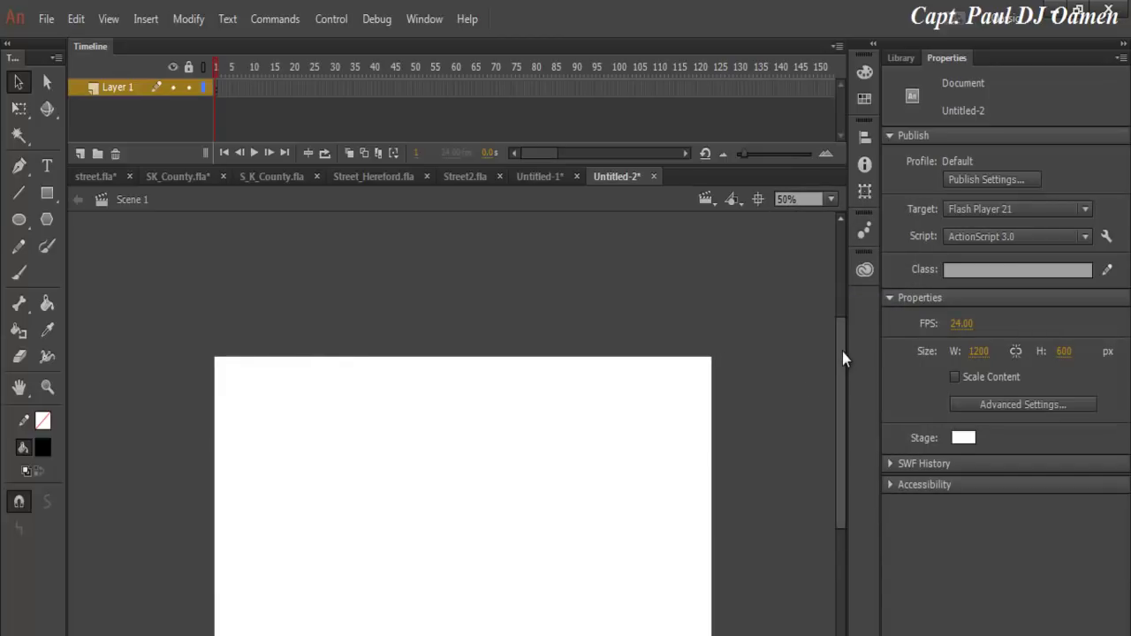
{"action": "left_click_drag", "start_coordinate": [842, 352], "coordinate": [845, 369]}
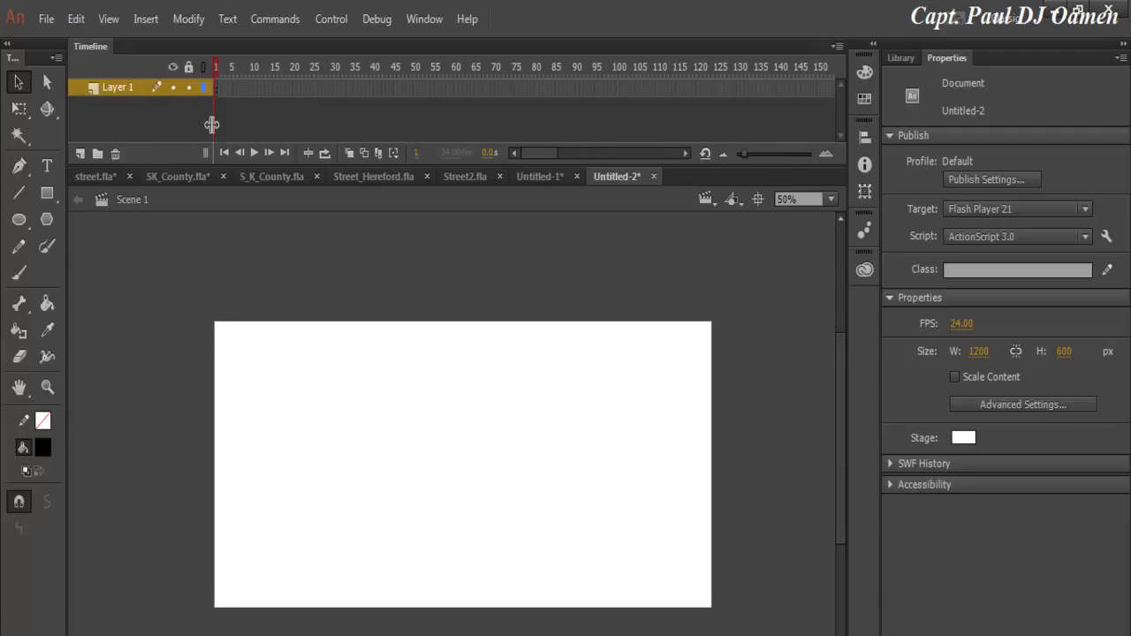
{"action": "left_click_drag", "start_coordinate": [213, 122], "coordinate": [153, 128]}
Import the carred image from the _A_My_Progress folder on KINGSTON (F:) into the library and preview it there
{"action": "left_click", "coordinate": [46, 18]}
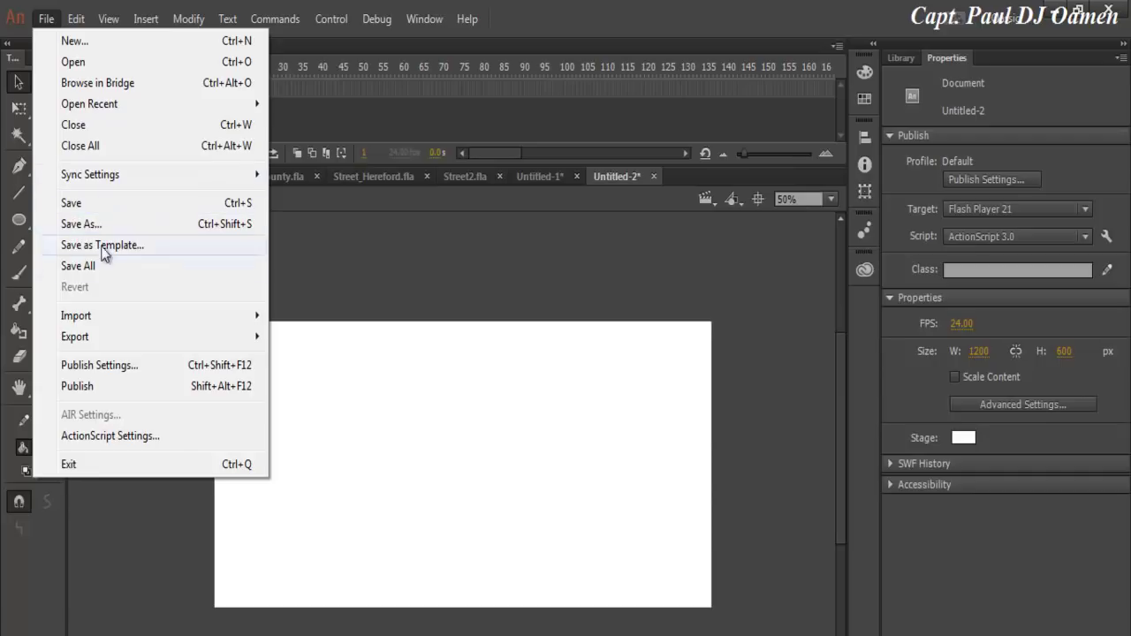
{"action": "mouse_move", "coordinate": [89, 315]}
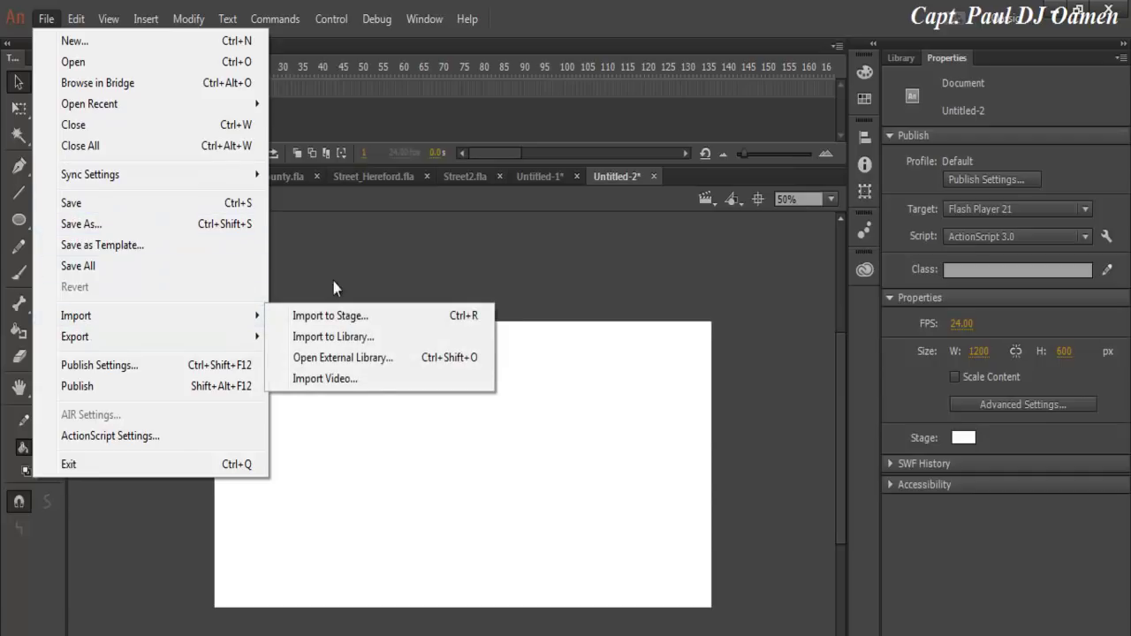
{"action": "left_click", "coordinate": [364, 338]}
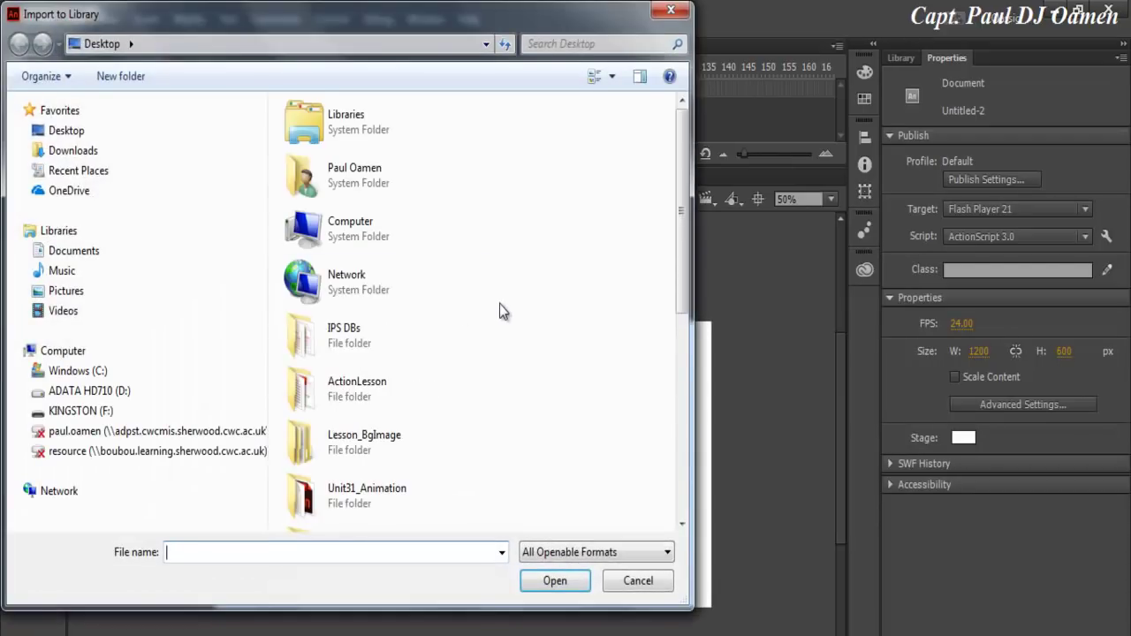
{"action": "left_click", "coordinate": [124, 408]}
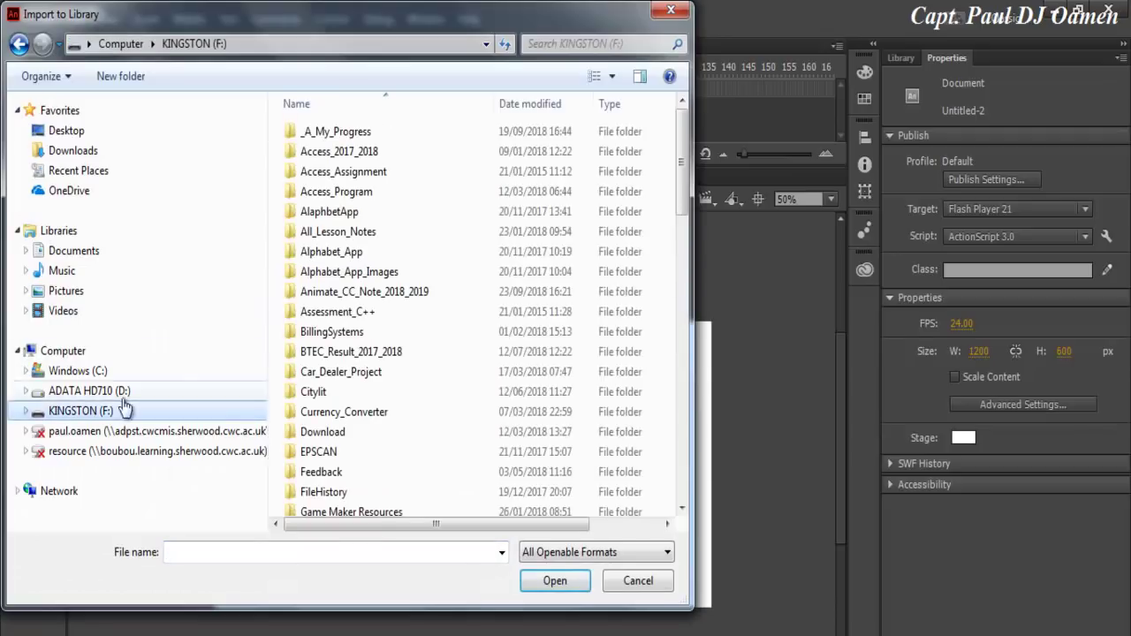
{"action": "double_click", "coordinate": [376, 138]}
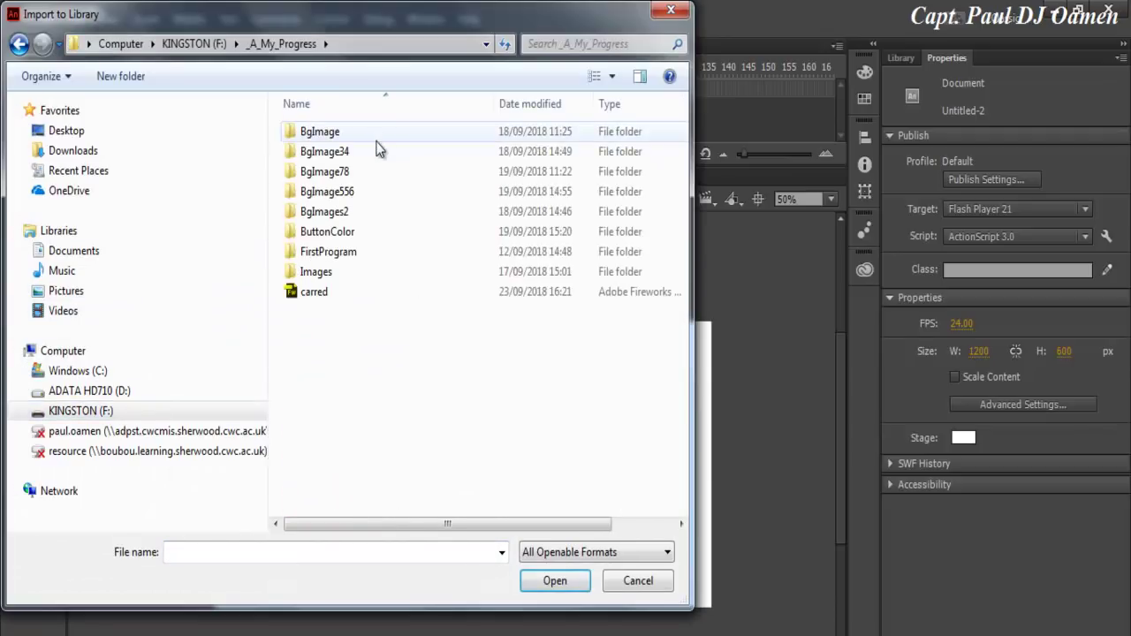
{"action": "left_click", "coordinate": [316, 295]}
{"action": "left_click", "coordinate": [564, 583]}
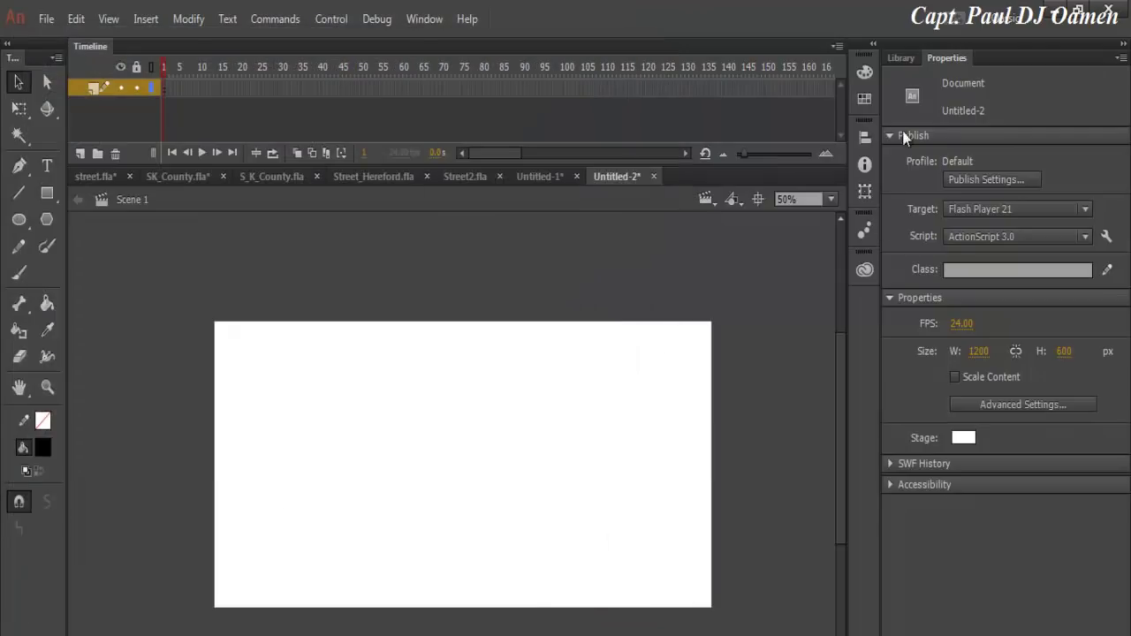
{"action": "left_click", "coordinate": [903, 58]}
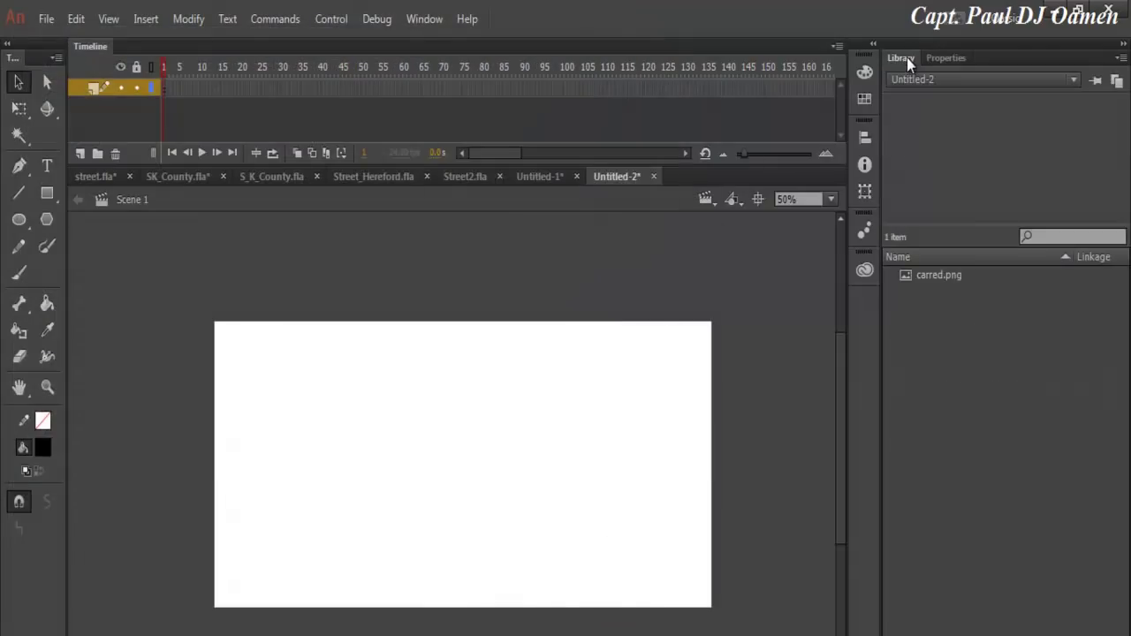
{"action": "left_click", "coordinate": [932, 277]}
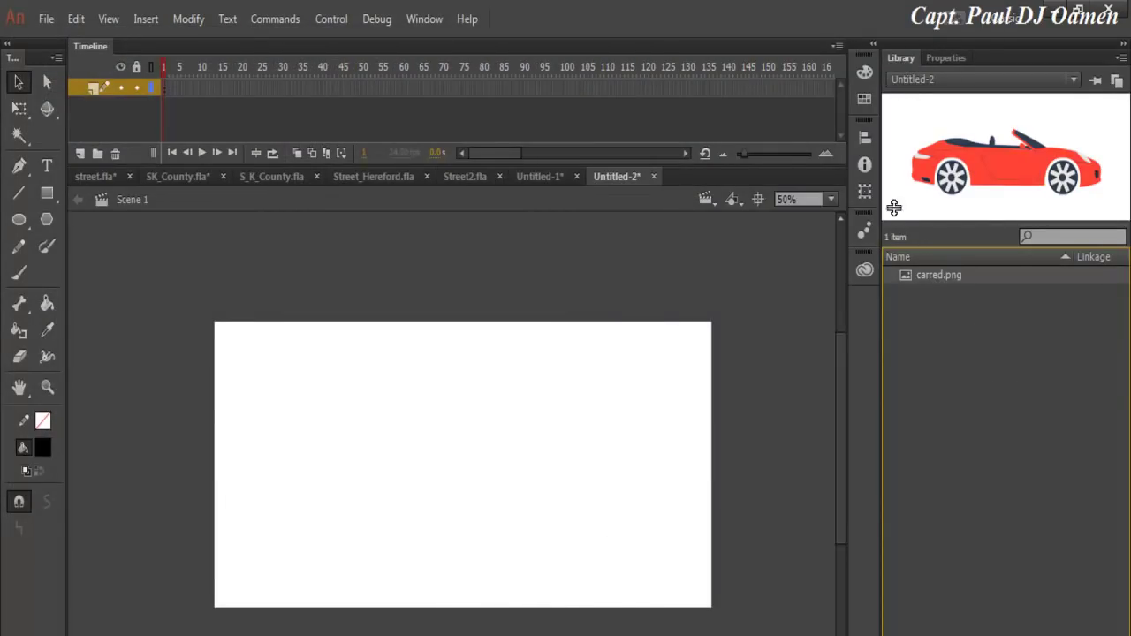
Look through the scenes in street.fla, SK_County.fla, S_K_County.fla and Street_Hereford.fla, and return to the Untitled-2 document
{"action": "left_click", "coordinate": [91, 175]}
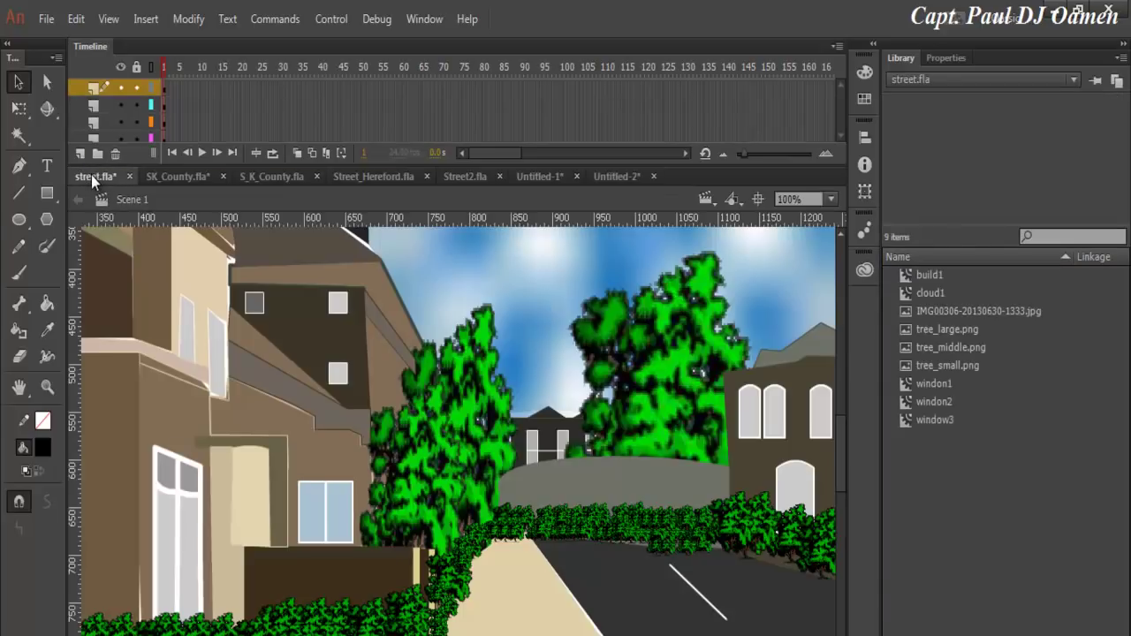
{"action": "left_click", "coordinate": [167, 177]}
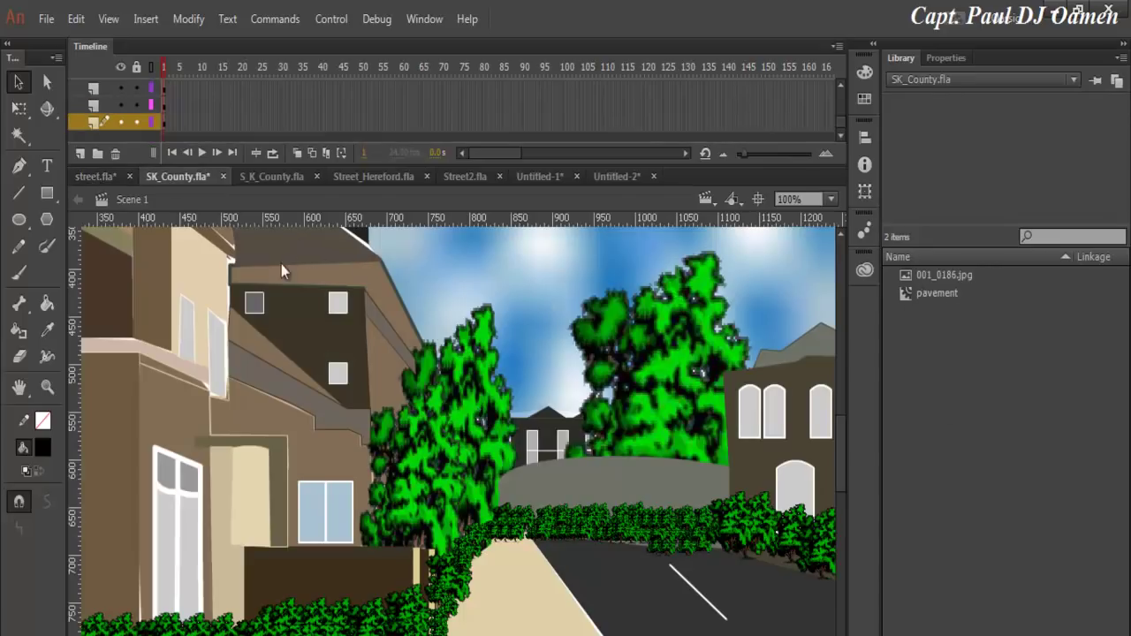
{"action": "left_click", "coordinate": [265, 173]}
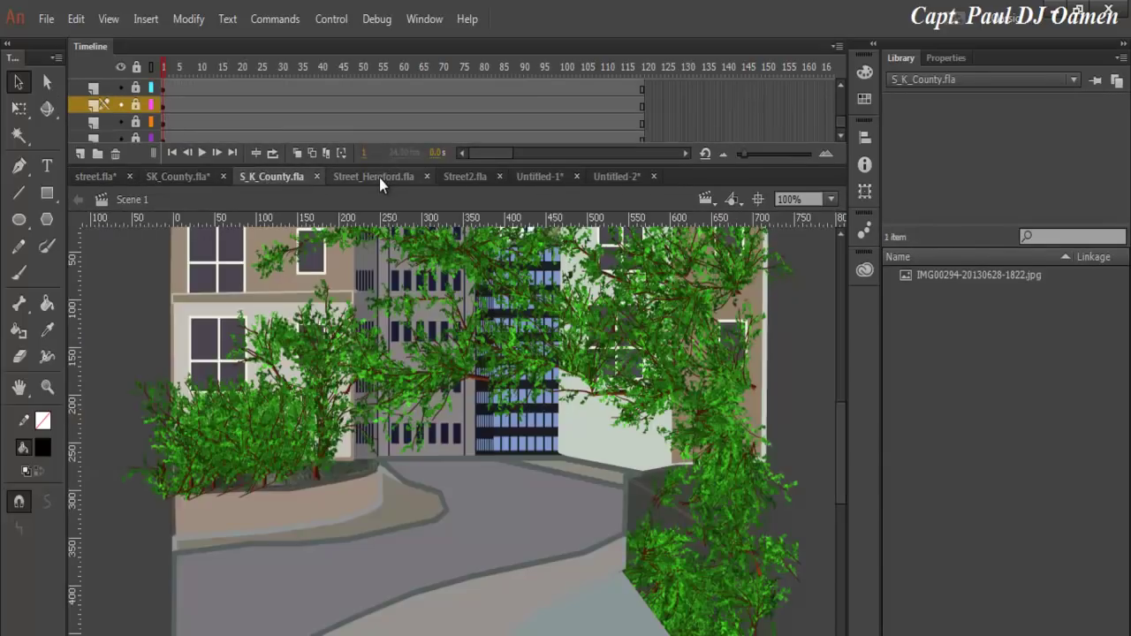
{"action": "left_click", "coordinate": [379, 178]}
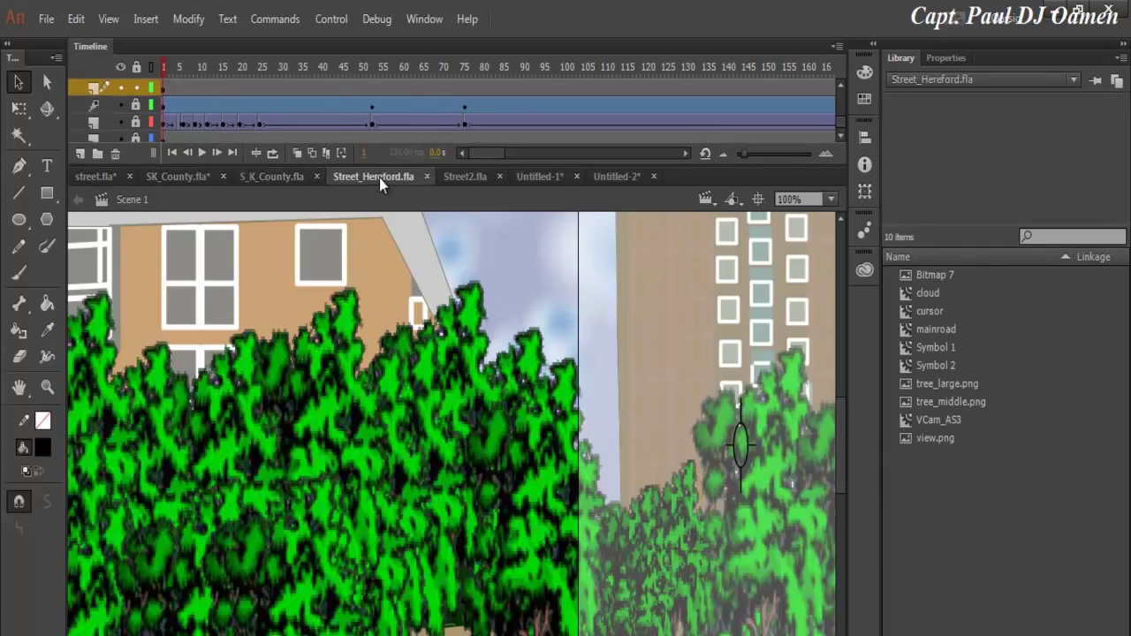
{"action": "left_click", "coordinate": [616, 177]}
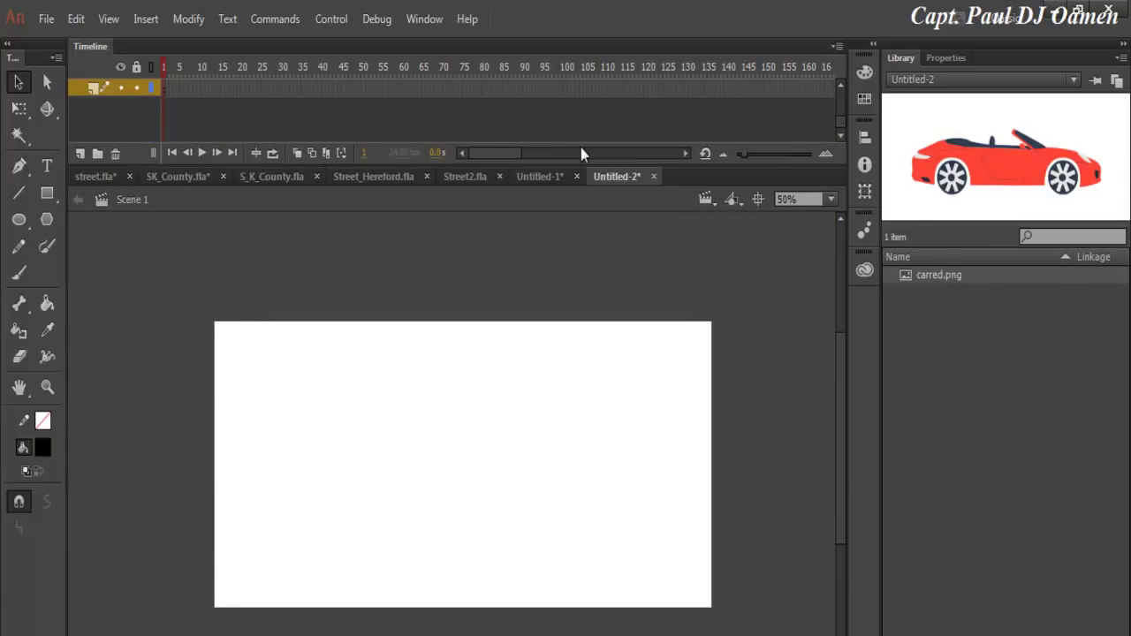
Change the stage color to black in the document settings
{"action": "left_click_drag", "start_coordinate": [742, 153], "coordinate": [760, 159]}
{"action": "right_click", "coordinate": [392, 461]}
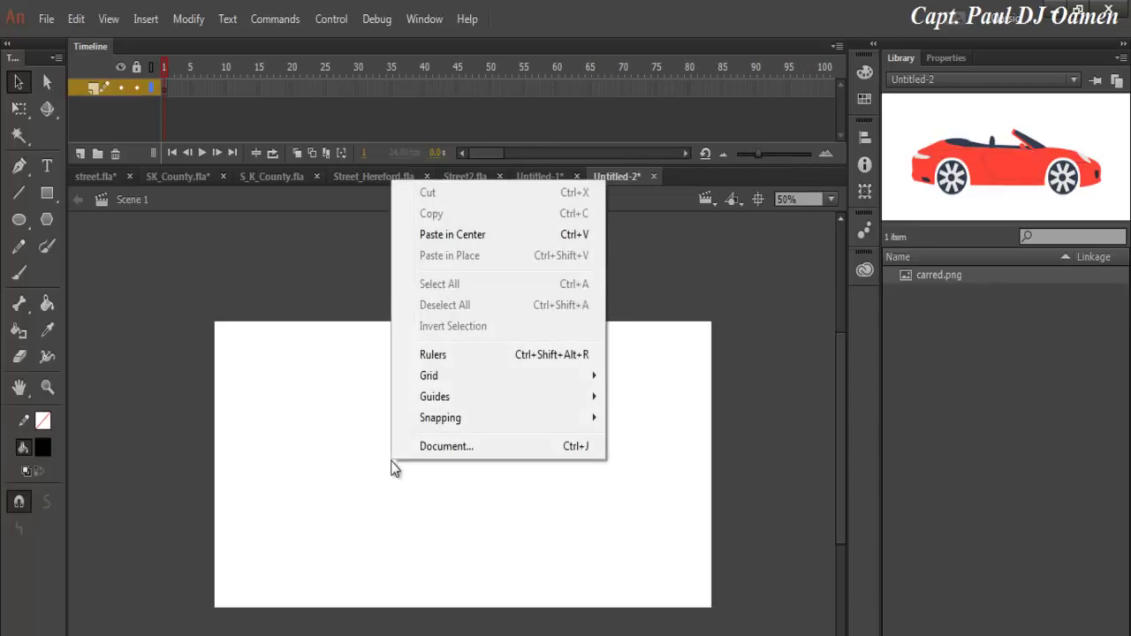
{"action": "left_click", "coordinate": [481, 446]}
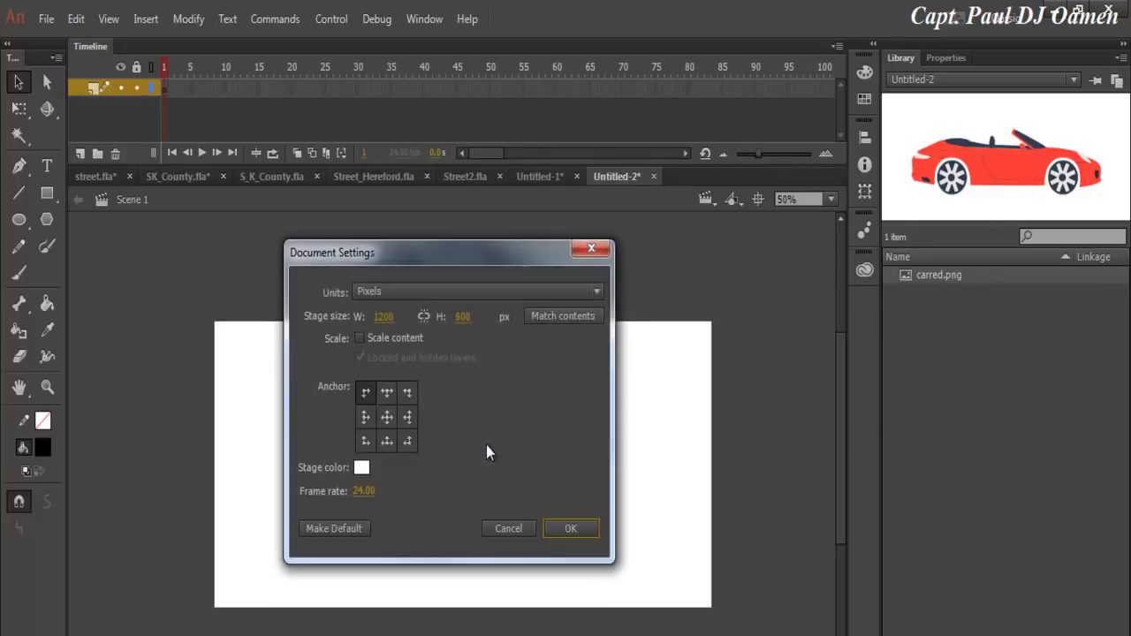
{"action": "left_click", "coordinate": [362, 469]}
{"action": "left_click", "coordinate": [425, 522]}
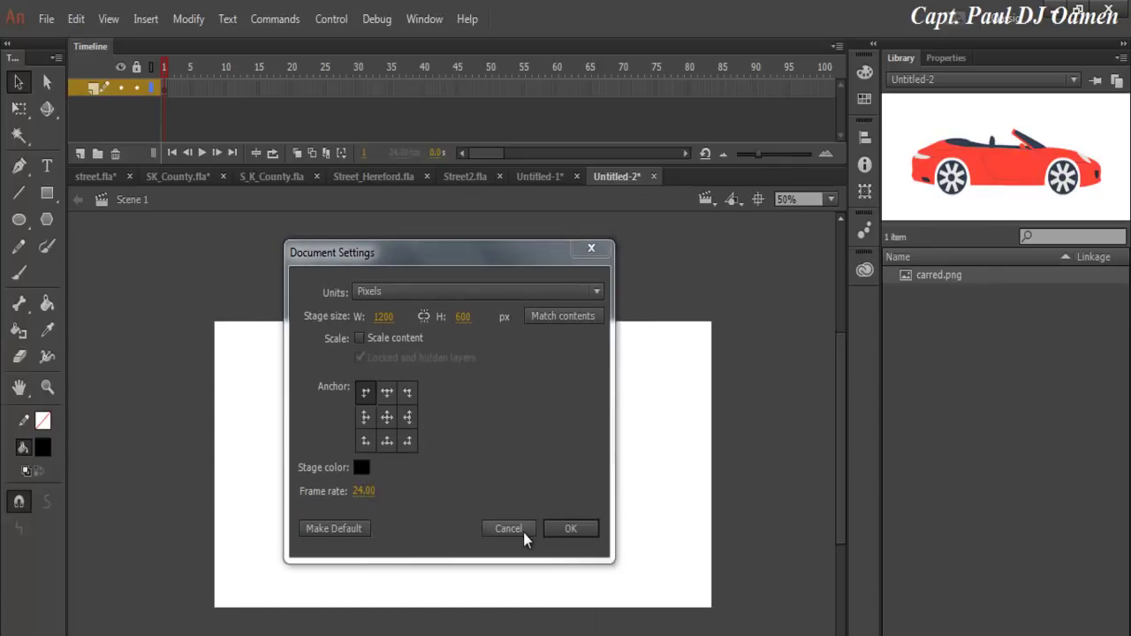
{"action": "left_click", "coordinate": [566, 530]}
Place carred.png from the library at the lower middle of the stage and break the bitmap apart
{"action": "left_click_drag", "start_coordinate": [903, 275], "coordinate": [459, 571]}
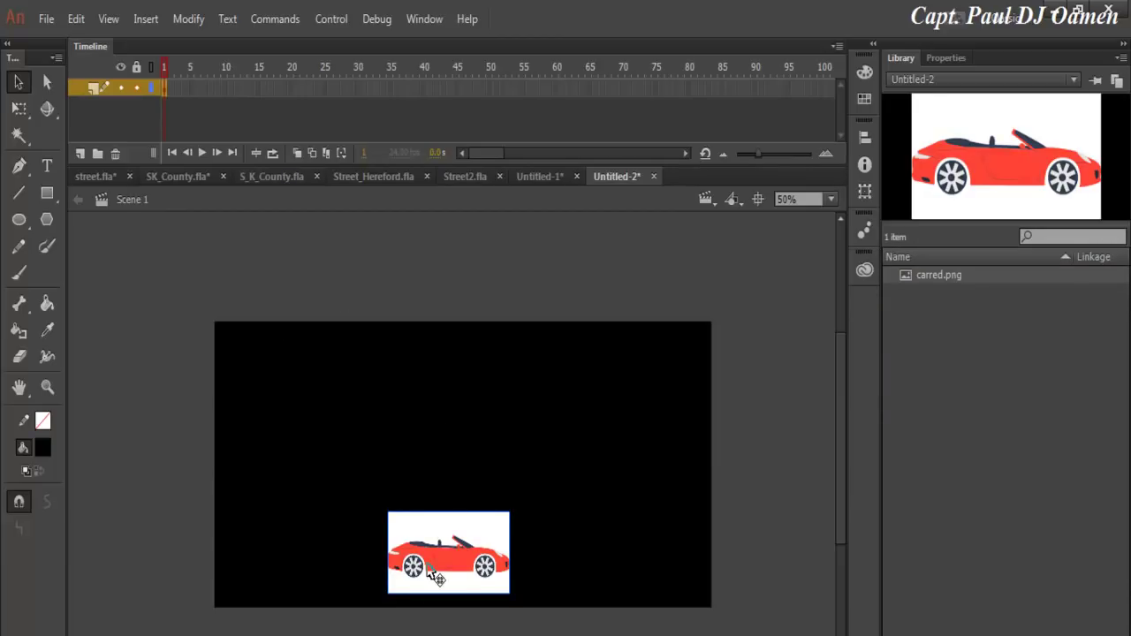
{"action": "left_click", "coordinate": [188, 19]}
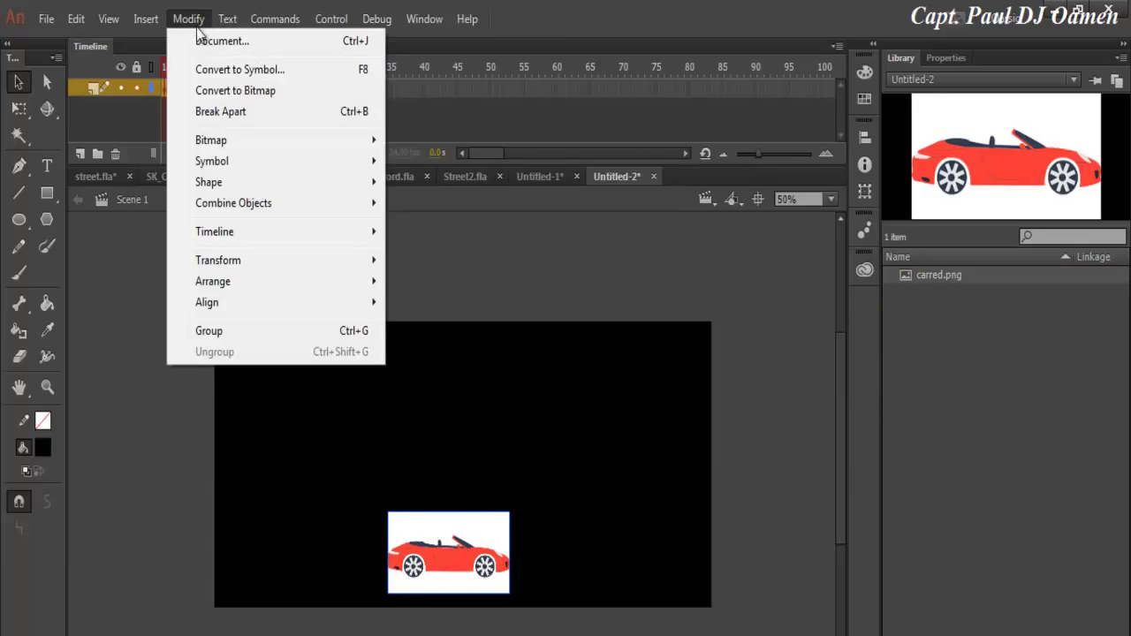
{"action": "left_click", "coordinate": [214, 110]}
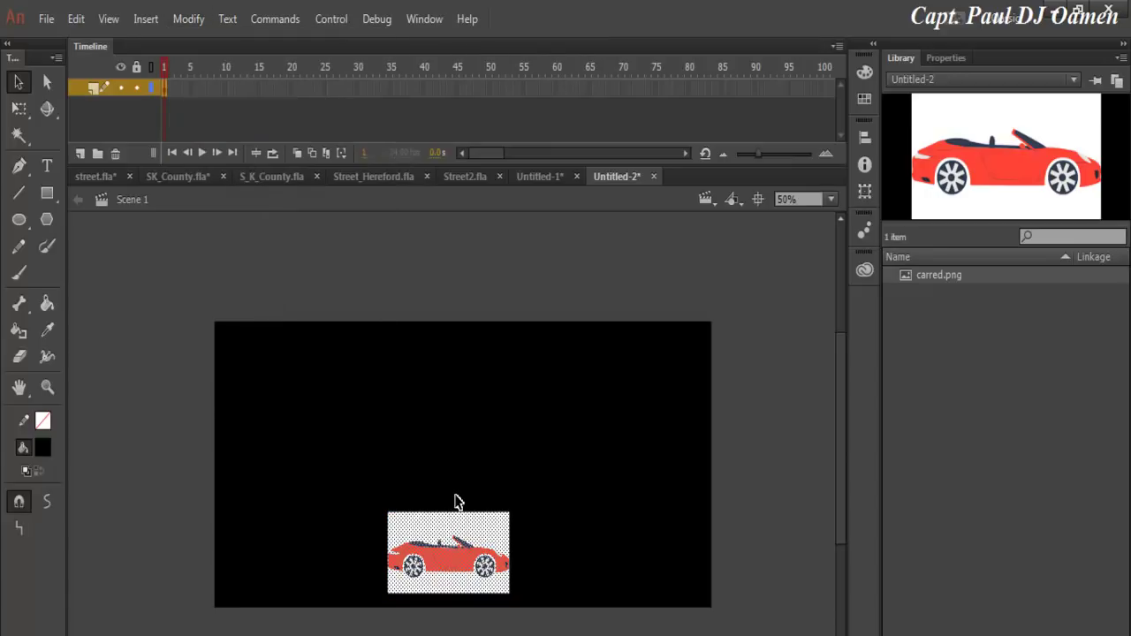
{"action": "left_click", "coordinate": [458, 450]}
{"action": "left_click", "coordinate": [481, 541]}
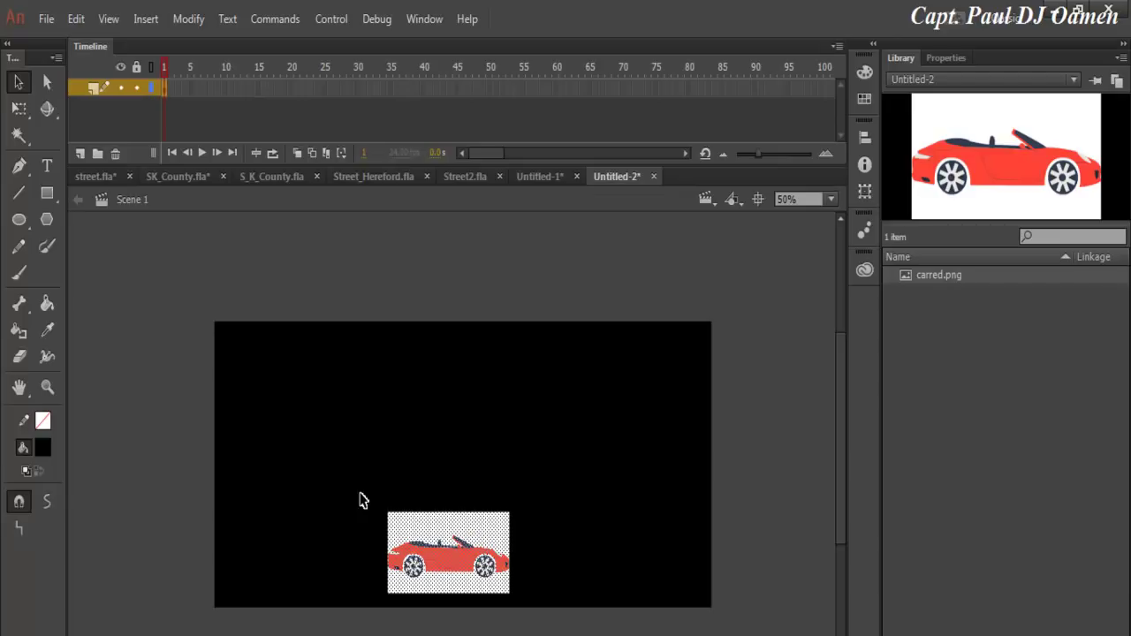
Delete the white background area above the car using the Magic Wand
{"action": "left_click", "coordinate": [21, 143]}
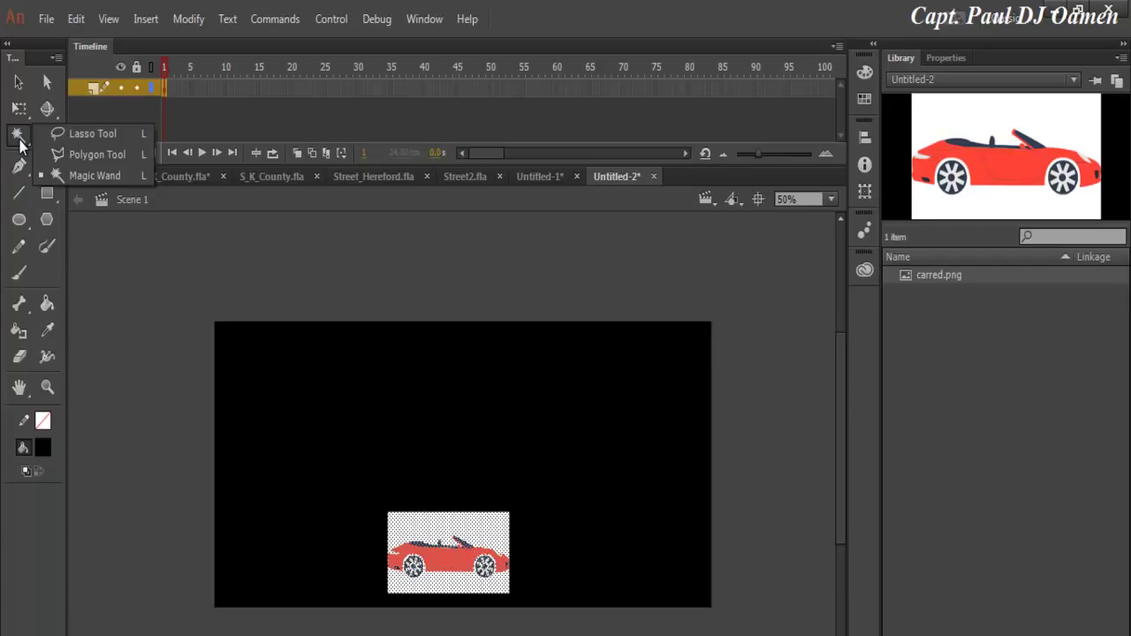
{"action": "left_click", "coordinate": [98, 134]}
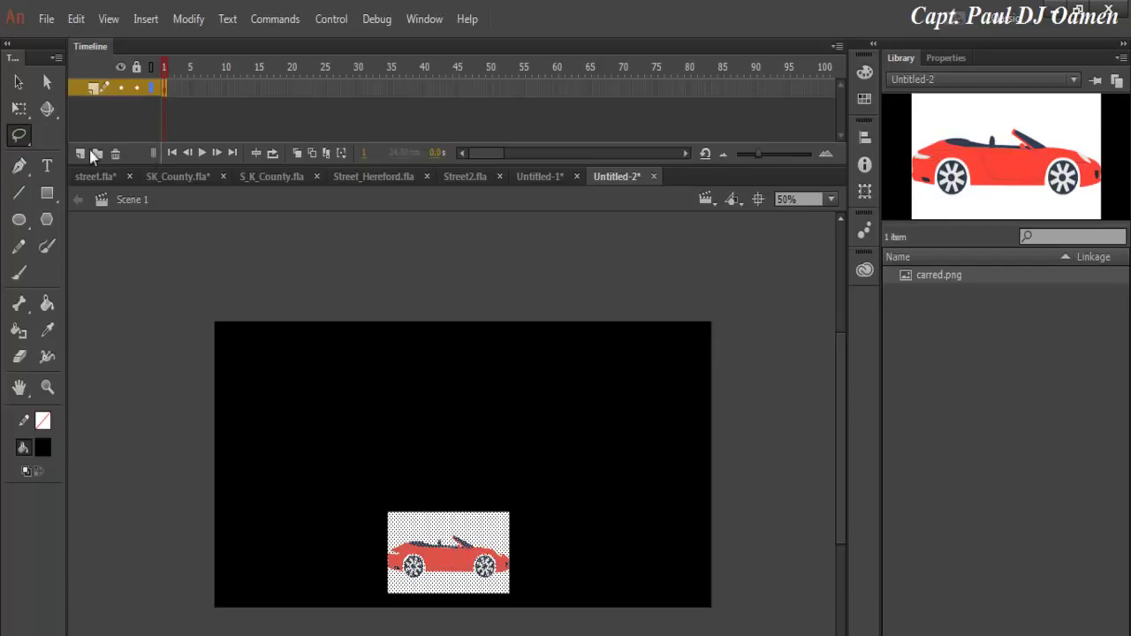
{"action": "left_click", "coordinate": [16, 138]}
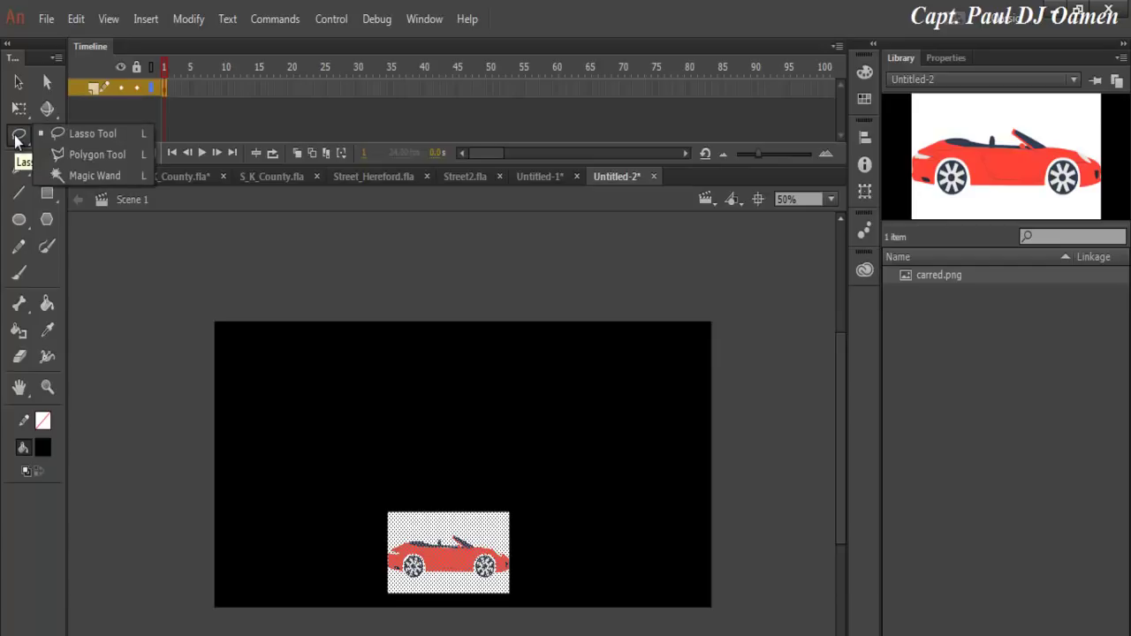
{"action": "left_click", "coordinate": [77, 175]}
{"action": "left_click", "coordinate": [478, 515]}
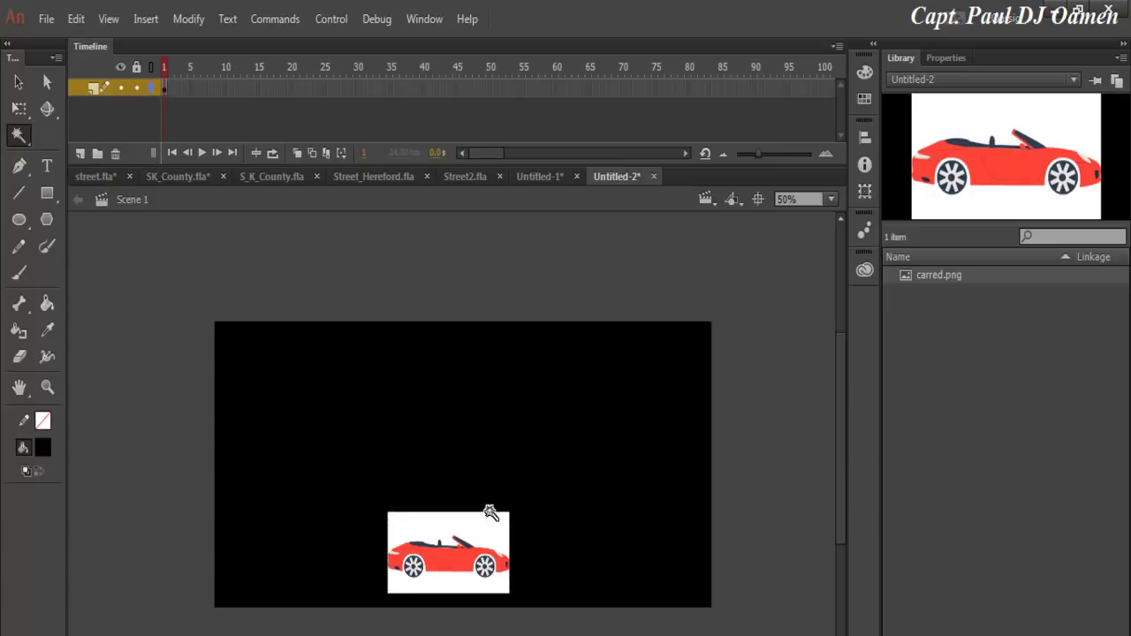
{"action": "left_click", "coordinate": [471, 528]}
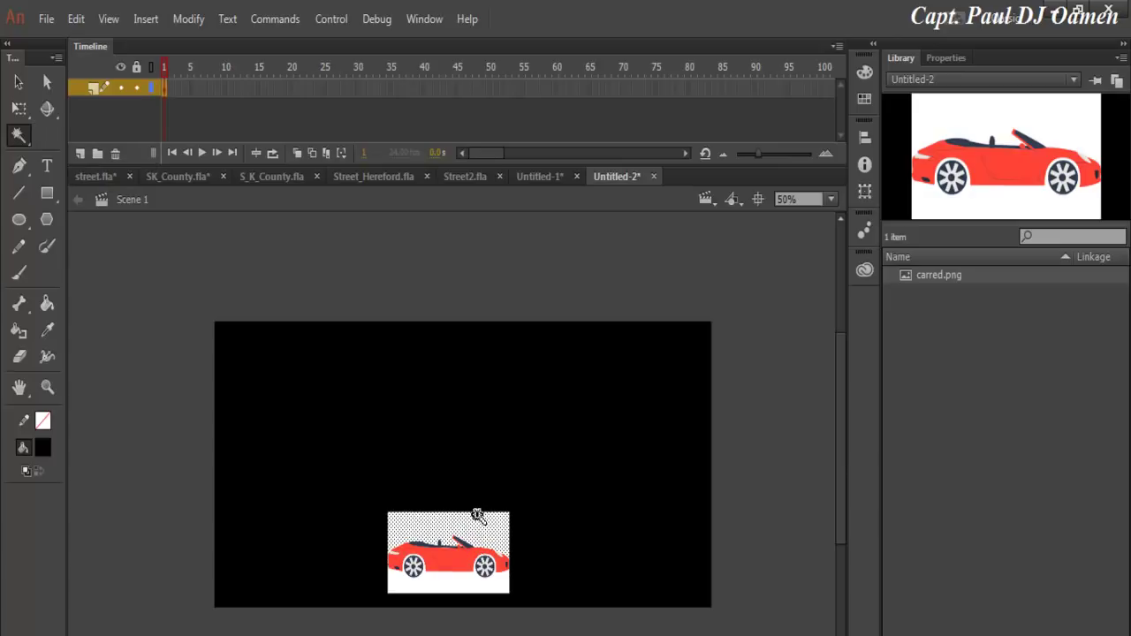
{"action": "key", "text": "Delete"}
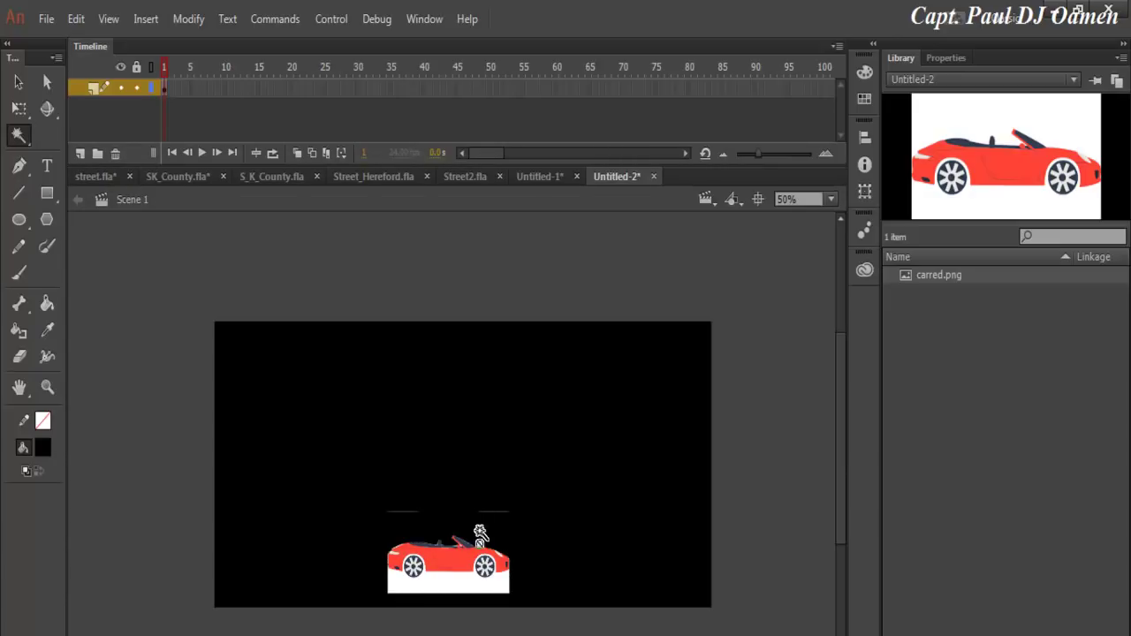
Delete the white background below the car with the Magic Wand and remove the leftover edge lines above and below it
{"action": "left_click", "coordinate": [457, 590]}
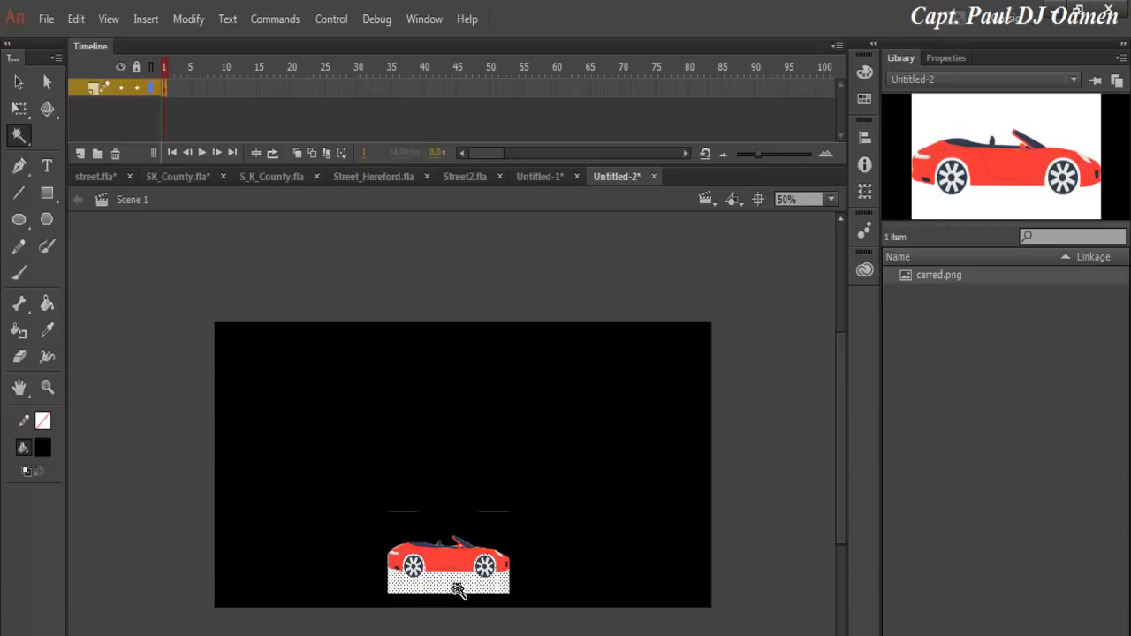
{"action": "key", "text": "Delete"}
{"action": "left_click", "coordinate": [17, 82]}
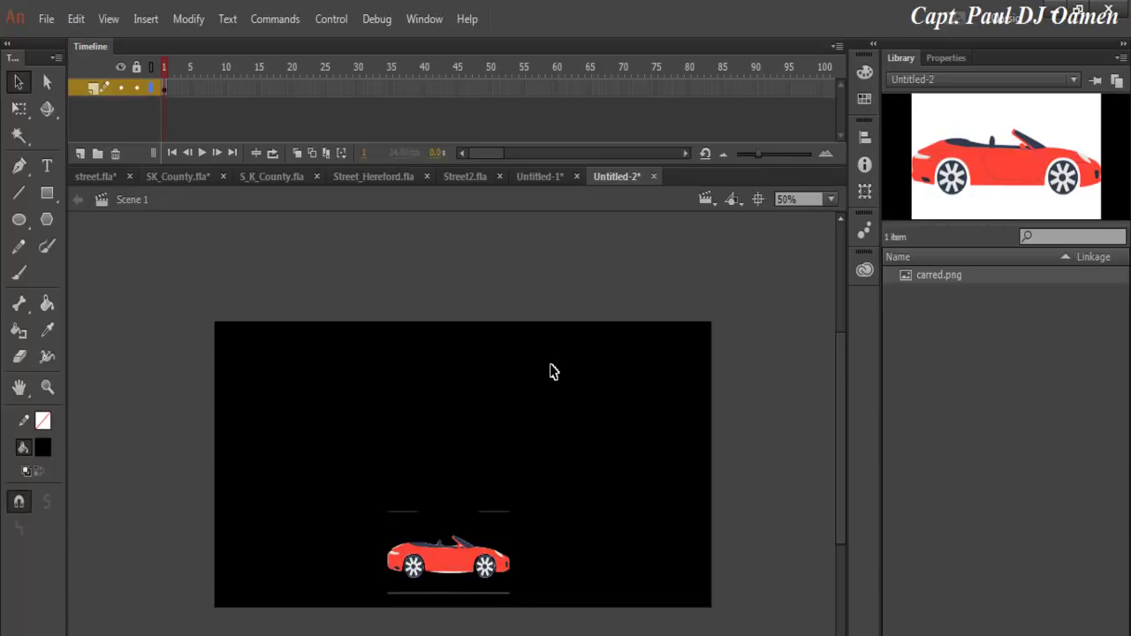
{"action": "left_click_drag", "start_coordinate": [367, 498], "coordinate": [572, 528]}
{"action": "left_click_drag", "start_coordinate": [523, 582], "coordinate": [375, 634]}
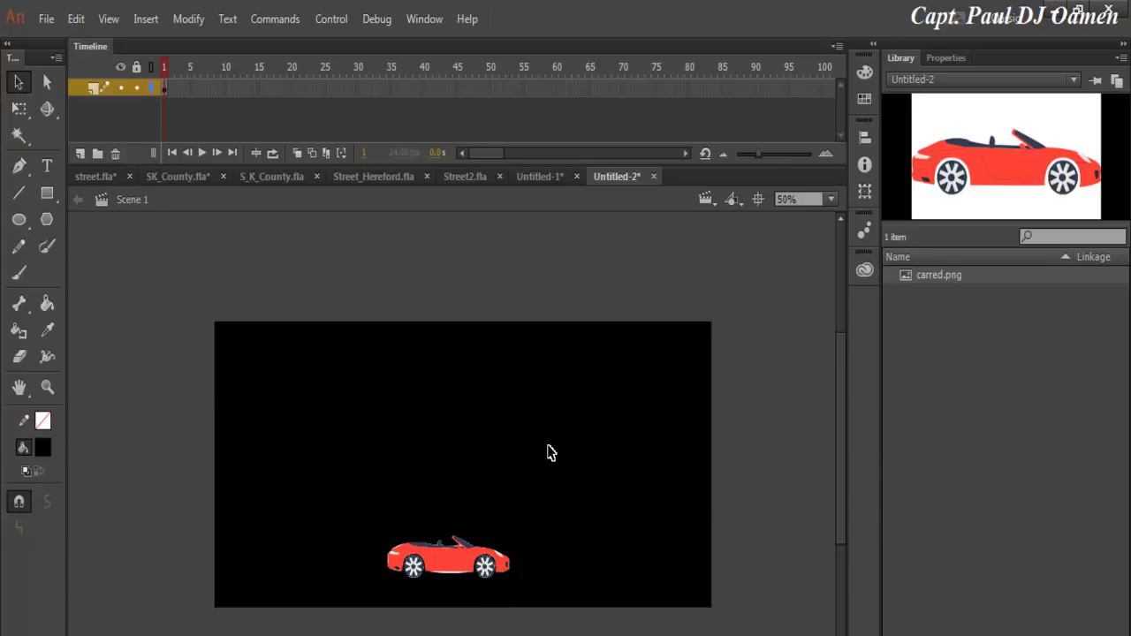
{"action": "left_click_drag", "start_coordinate": [349, 482], "coordinate": [575, 598]}
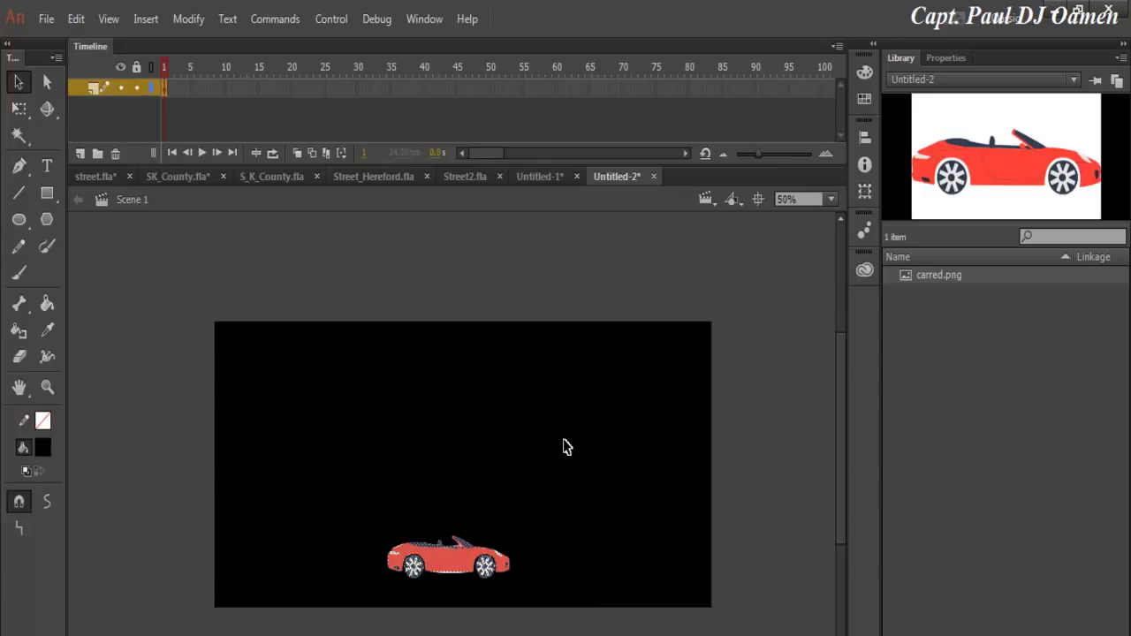
{"action": "left_click", "coordinate": [535, 488]}
Select the car's front wheel, move it down out of the body and back up to its original place
{"action": "left_click", "coordinate": [491, 583]}
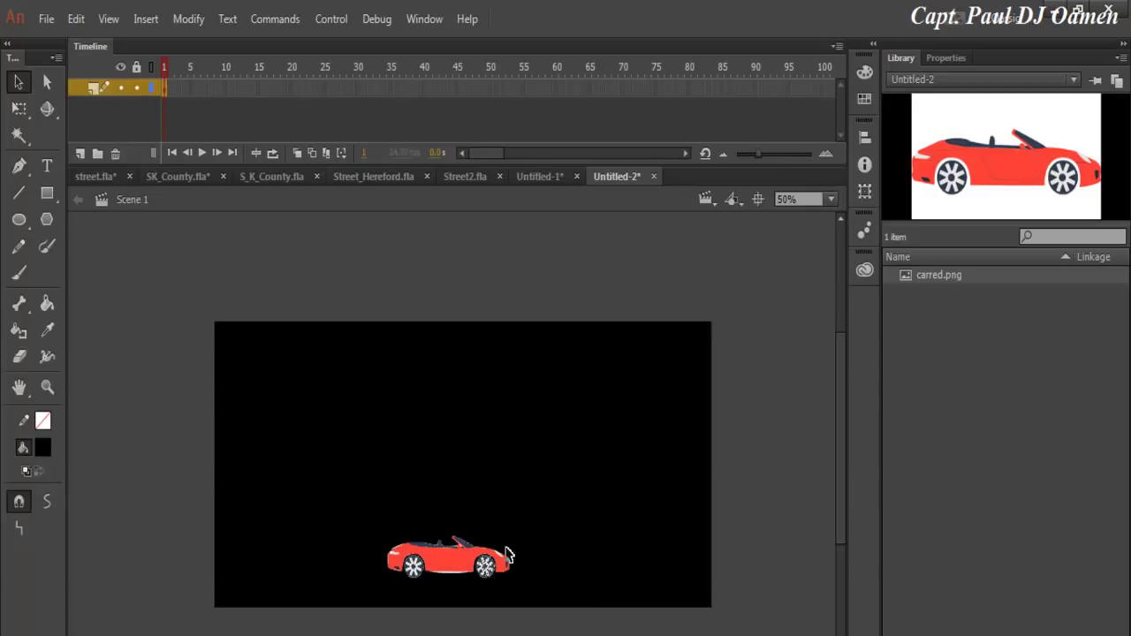
{"action": "key", "text": "shift+Down"}
{"action": "key", "text": "shift+Down"}
{"action": "key", "text": "shift+Down"}
{"action": "key", "text": "shift+Down"}
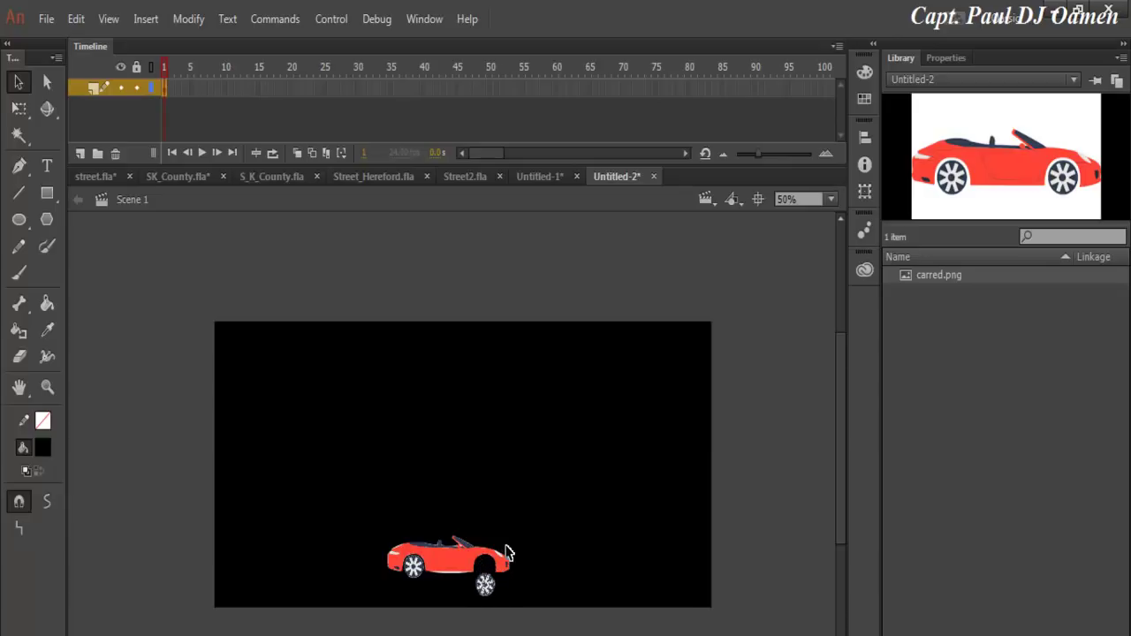
{"action": "key", "text": "shift+Up"}
{"action": "key", "text": "shift+Up"}
{"action": "key", "text": "shift+Up"}
{"action": "key", "text": "shift+Up"}
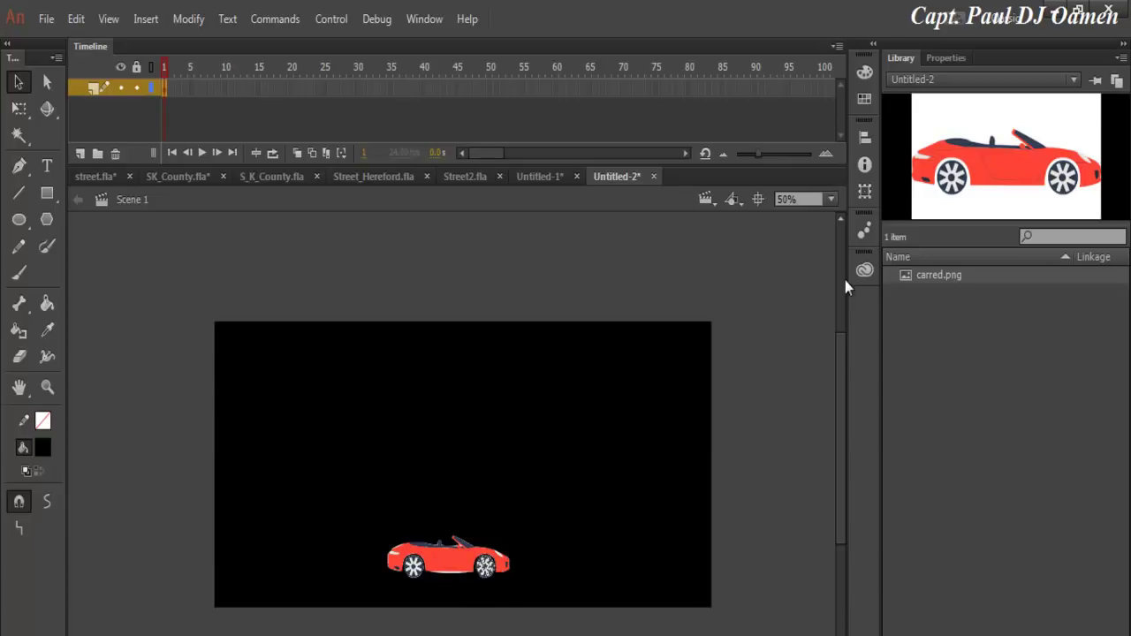
Convert the selected front wheel into a Movie Clip symbol named Wheel, and delete the car's rear wheel
{"action": "left_click", "coordinate": [832, 200]}
{"action": "left_click", "coordinate": [811, 325]}
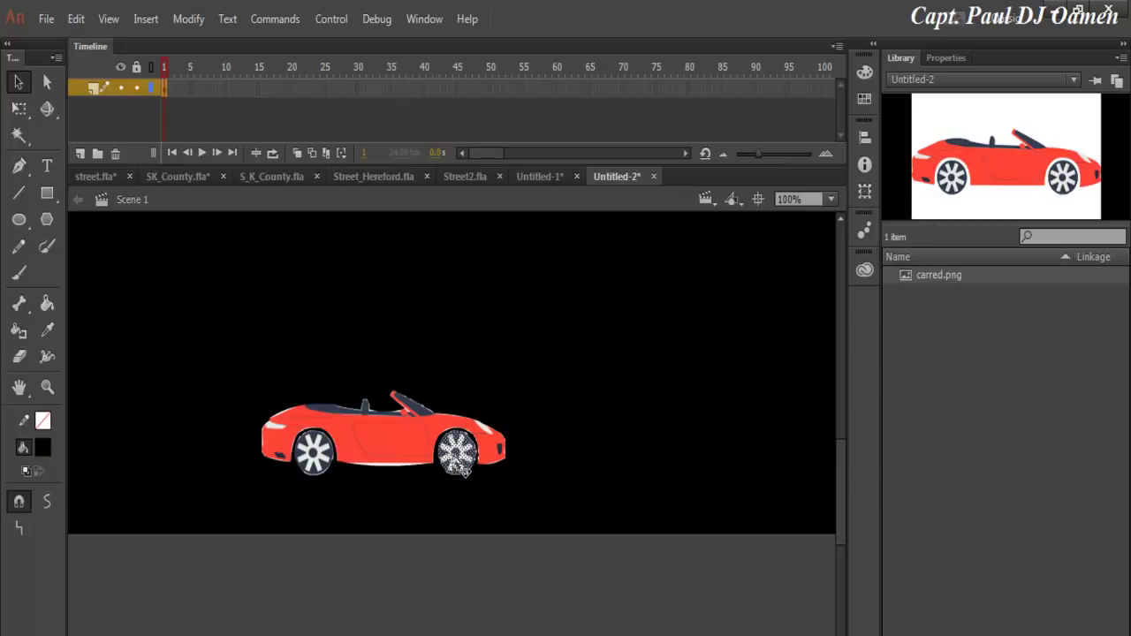
{"action": "left_click", "coordinate": [188, 19]}
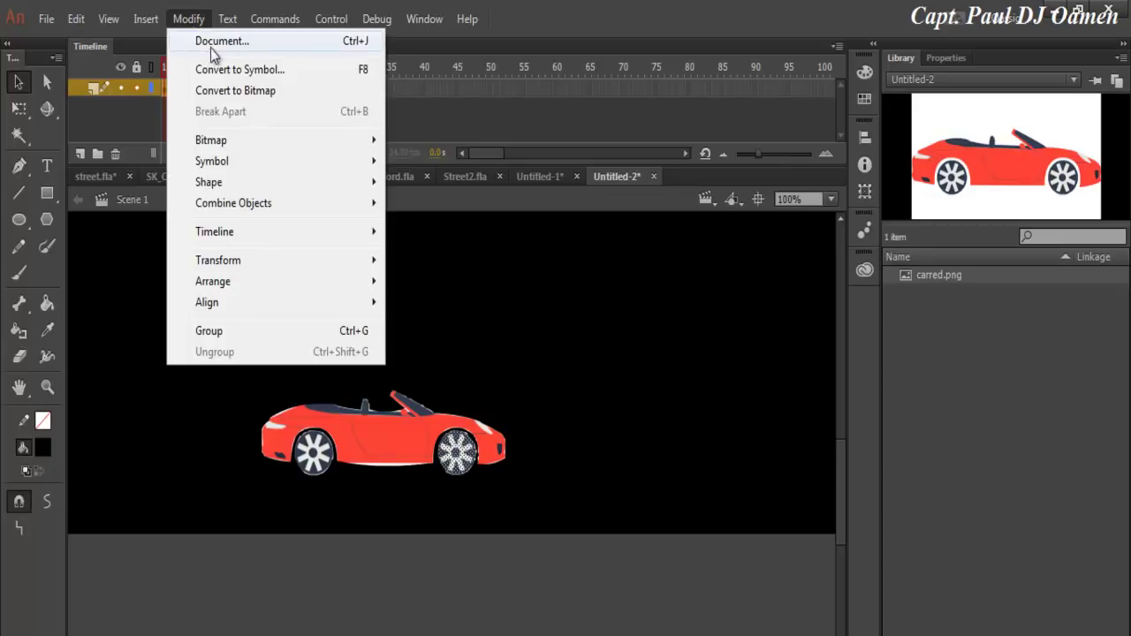
{"action": "left_click", "coordinate": [212, 71]}
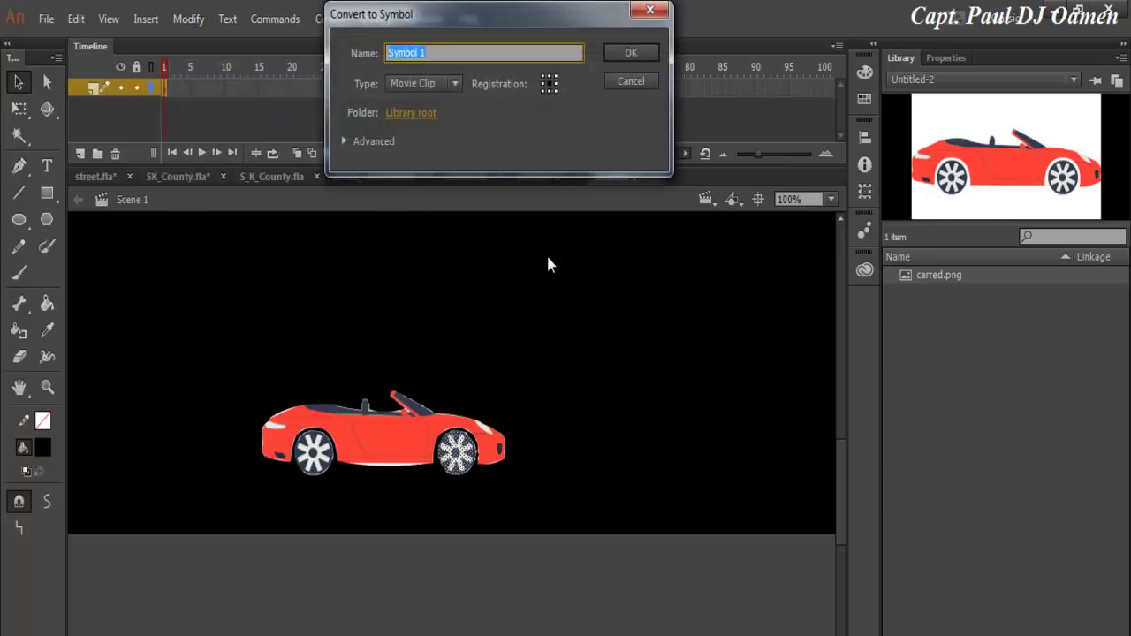
{"action": "type", "text": "Whi"}
{"action": "left_click", "coordinate": [628, 53]}
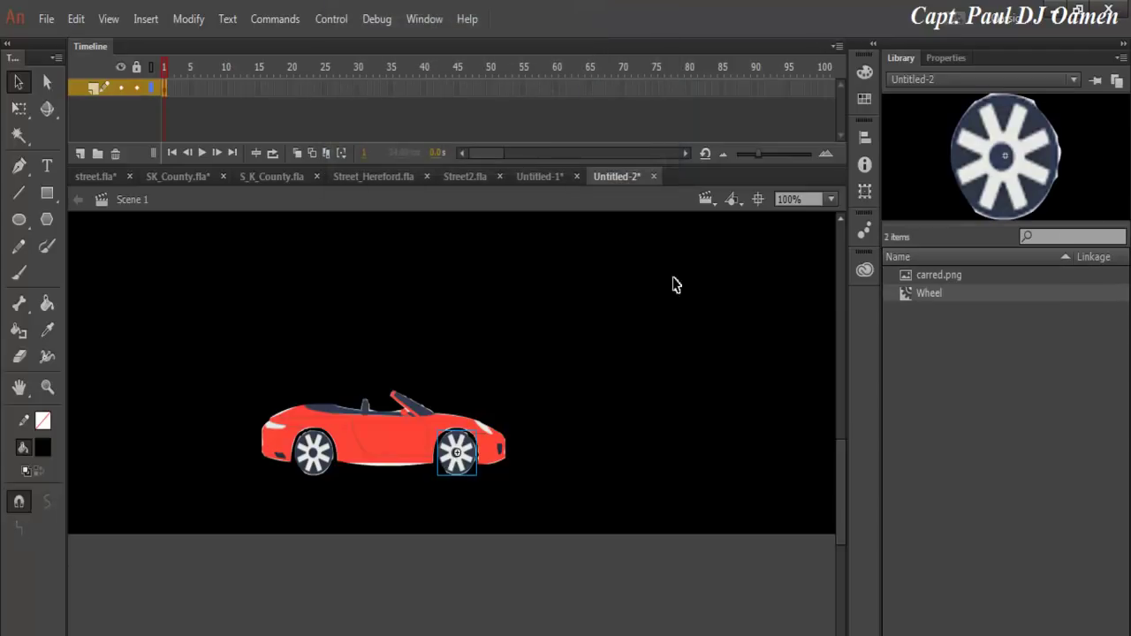
{"action": "left_click", "coordinate": [314, 464]}
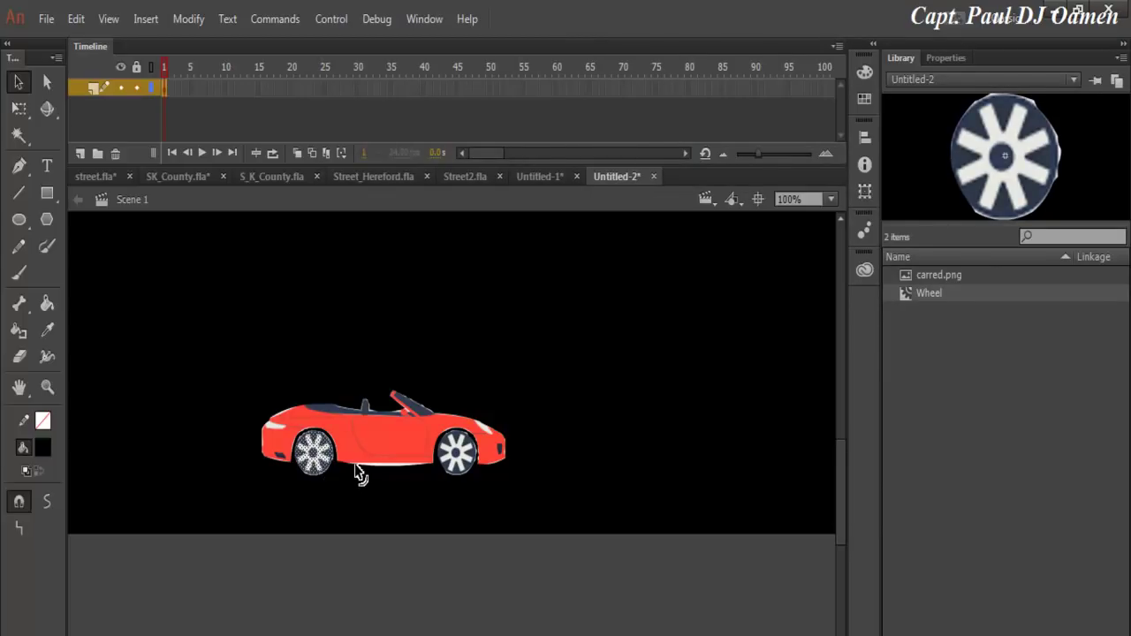
{"action": "key", "text": "Delete"}
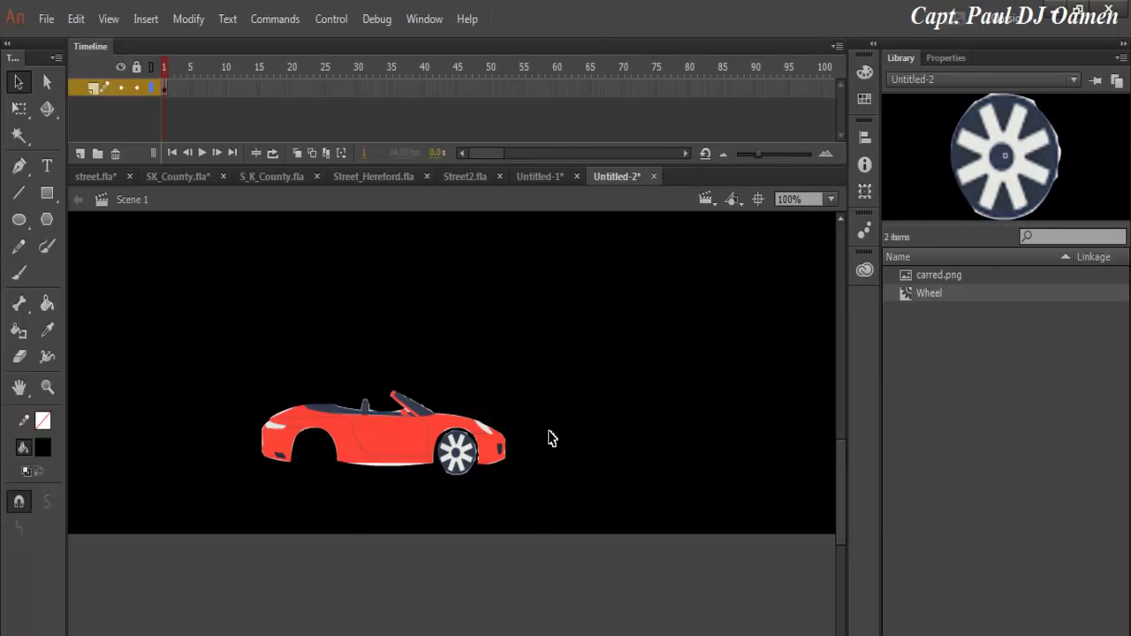
Open the Wheel symbol for editing, insert a keyframe at frame 2 and rotate the wheel slightly clockwise there
{"action": "left_click", "coordinate": [907, 296]}
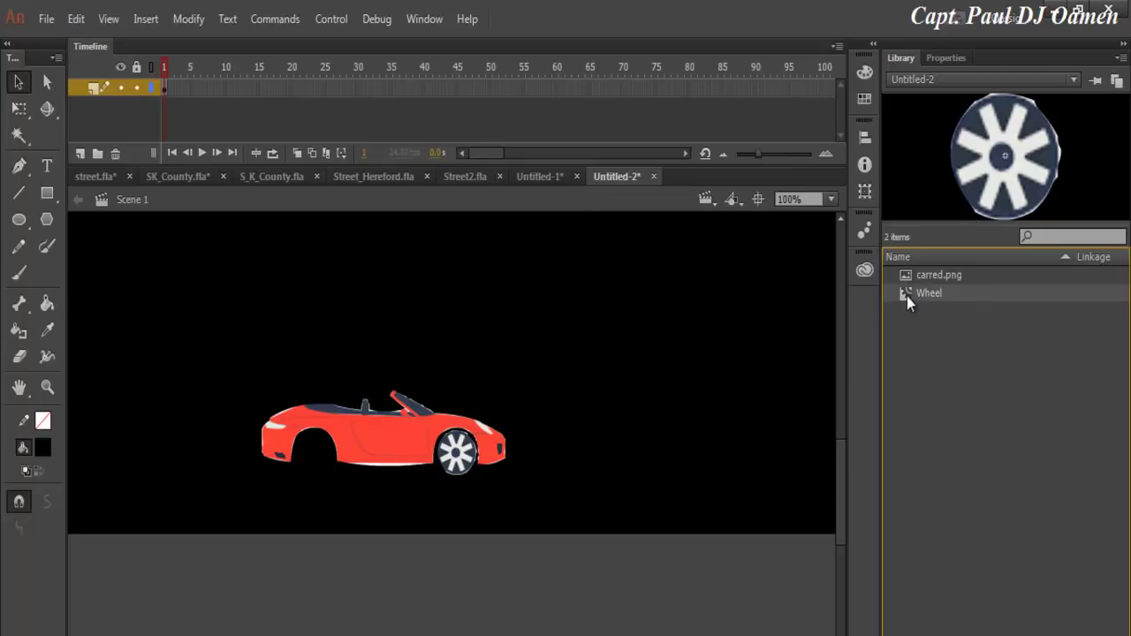
{"action": "double_click", "coordinate": [906, 296]}
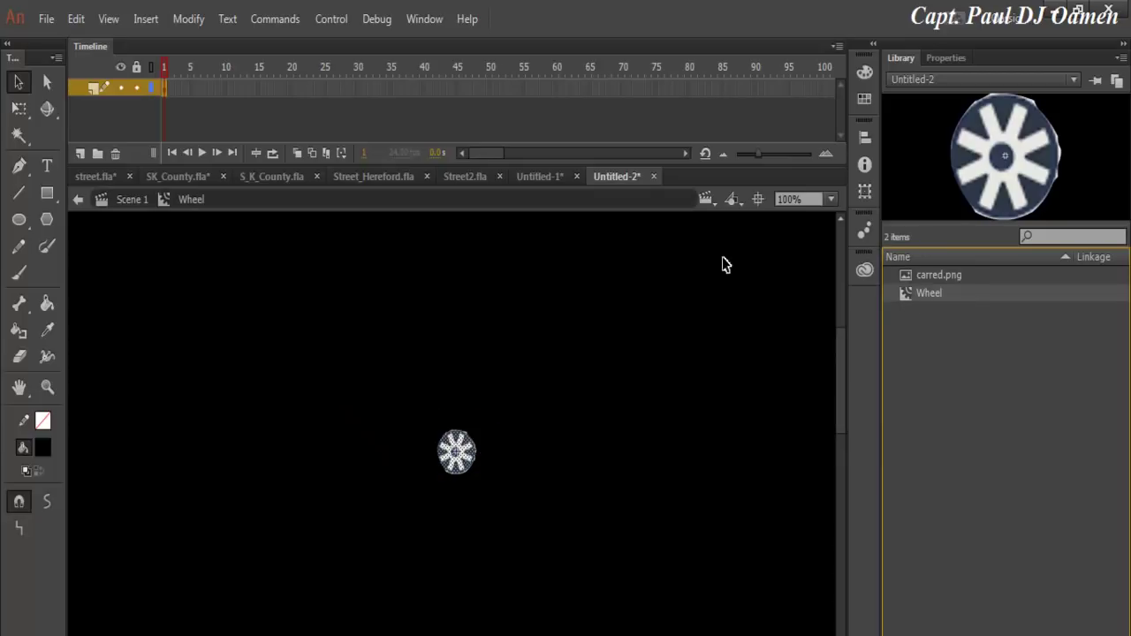
{"action": "left_click", "coordinate": [175, 92]}
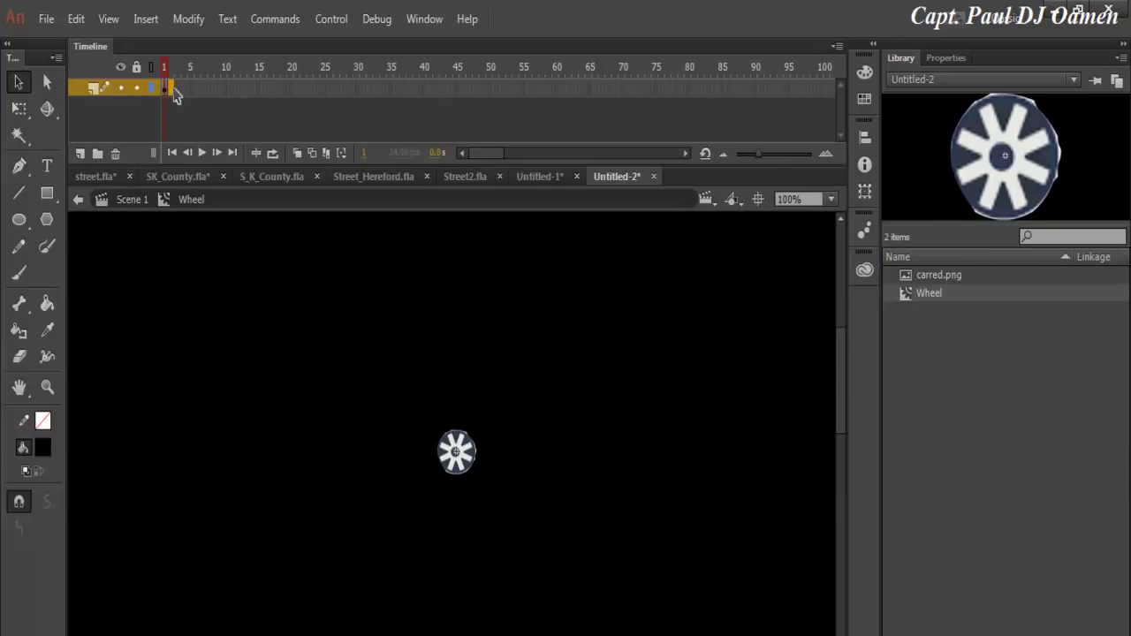
{"action": "right_click", "coordinate": [174, 91]}
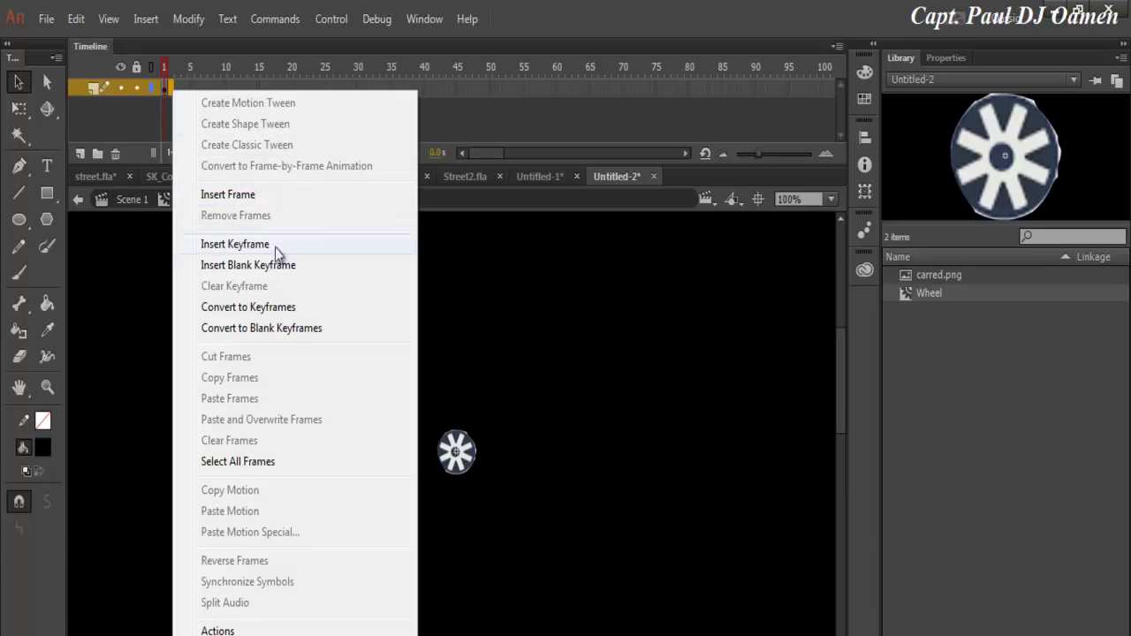
{"action": "left_click", "coordinate": [250, 245]}
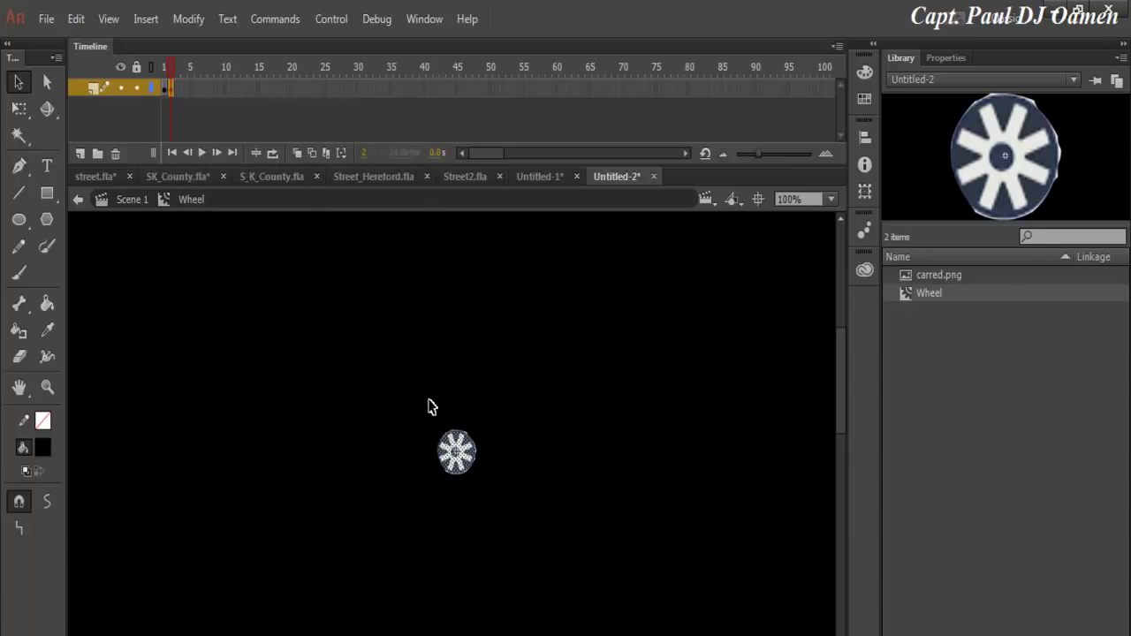
{"action": "left_click", "coordinate": [19, 108]}
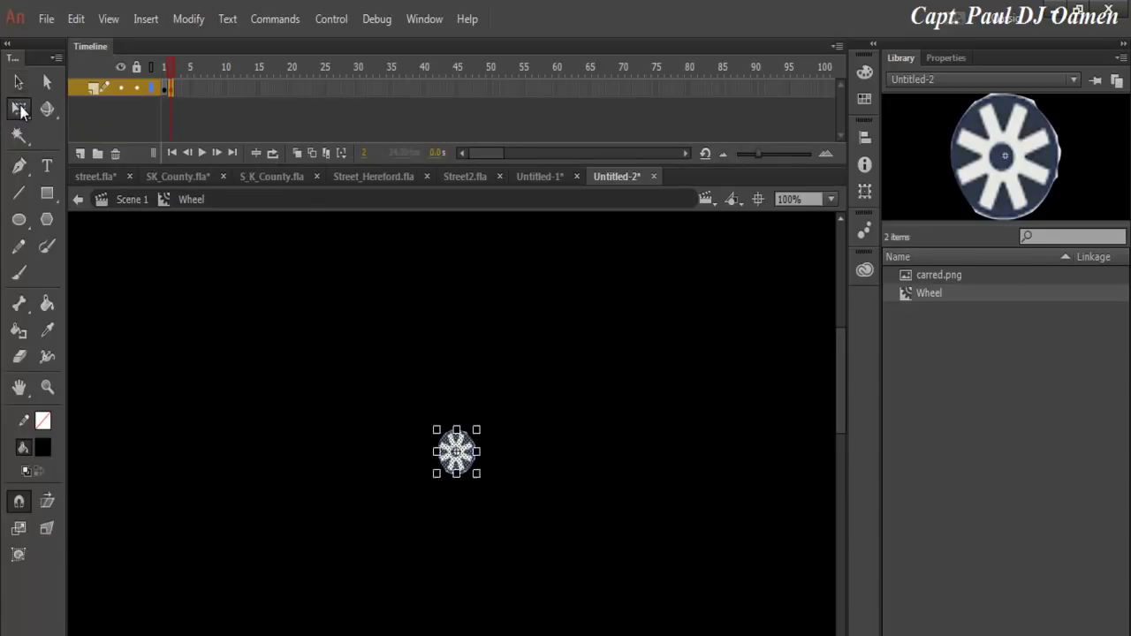
{"action": "left_click_drag", "start_coordinate": [483, 418], "coordinate": [497, 467]}
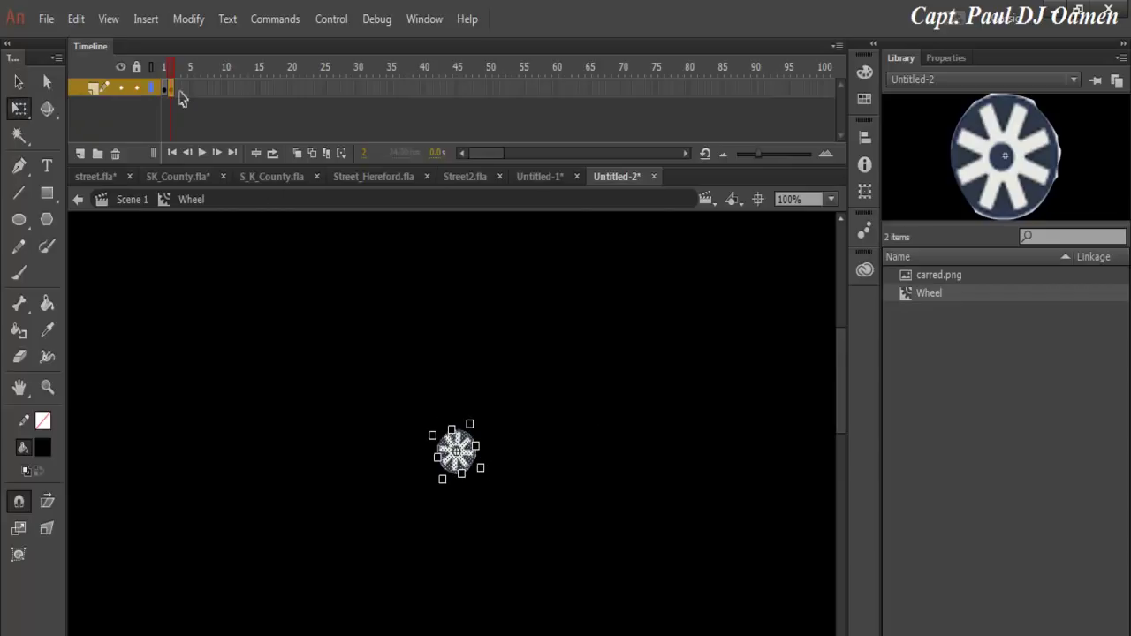
Add keyframes at frames 3 and 4 of the Wheel timeline, rotating the wheel a little further clockwise in each
{"action": "left_click", "coordinate": [180, 89]}
{"action": "left_click", "coordinate": [180, 89]}
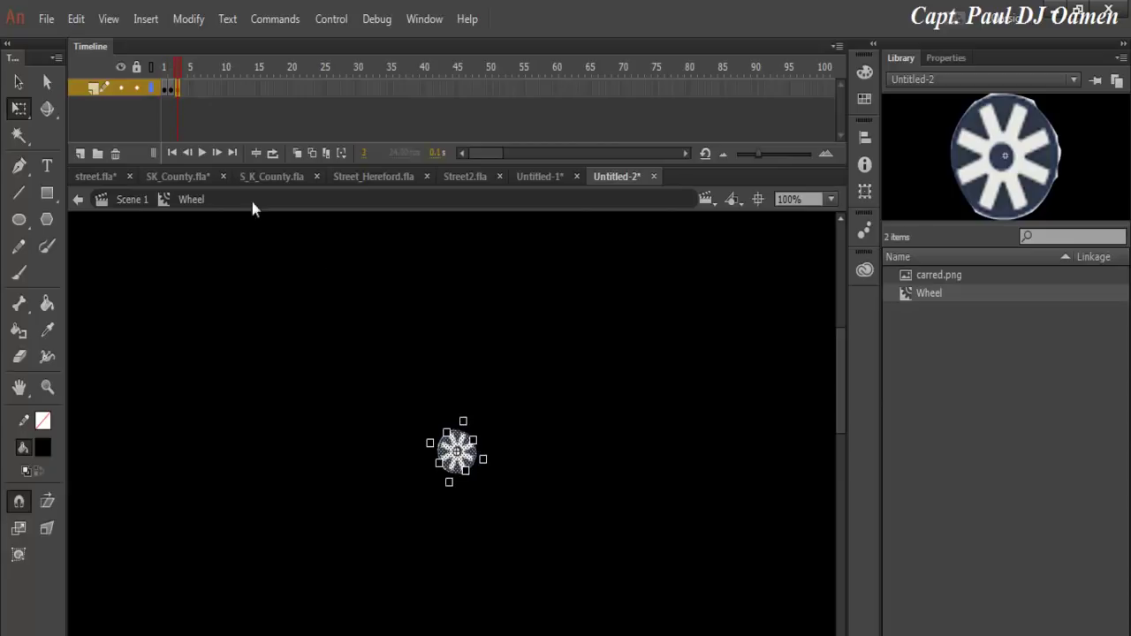
{"action": "left_click", "coordinate": [186, 90]}
{"action": "key", "text": "F6"}
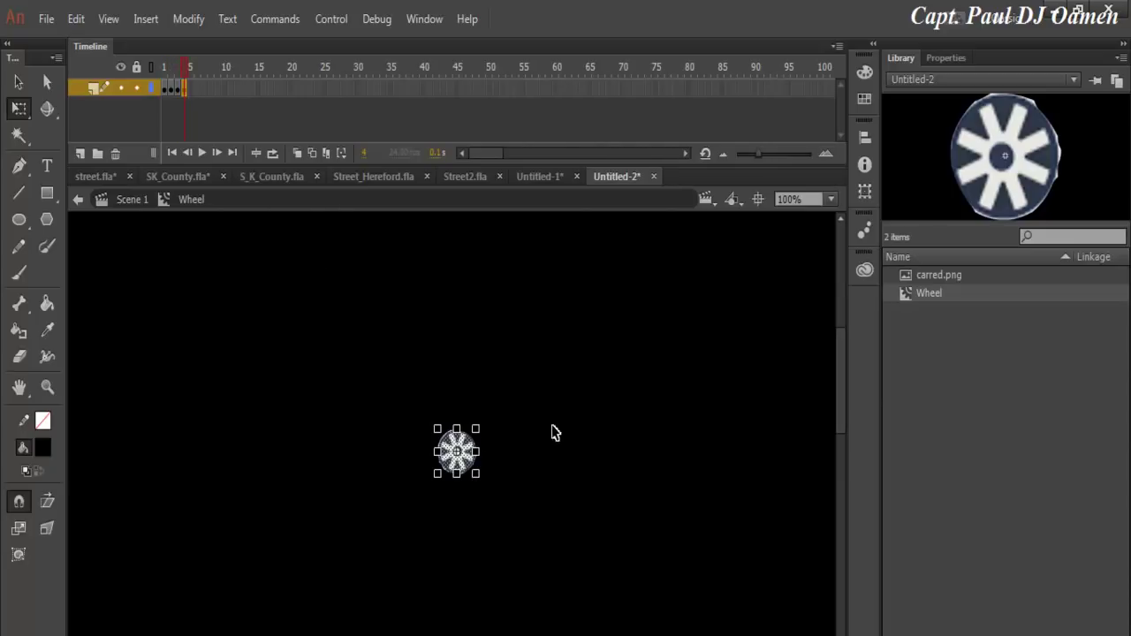
{"action": "left_click_drag", "start_coordinate": [488, 451], "coordinate": [496, 466]}
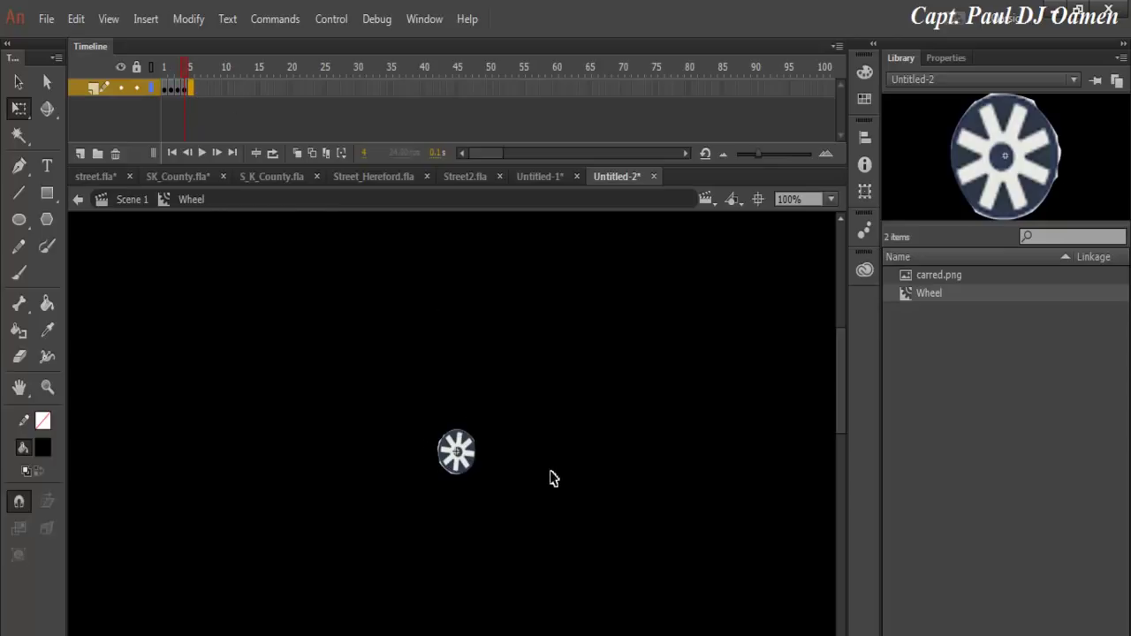
{"action": "left_click", "coordinate": [460, 455]}
{"action": "left_click_drag", "start_coordinate": [485, 418], "coordinate": [514, 481]}
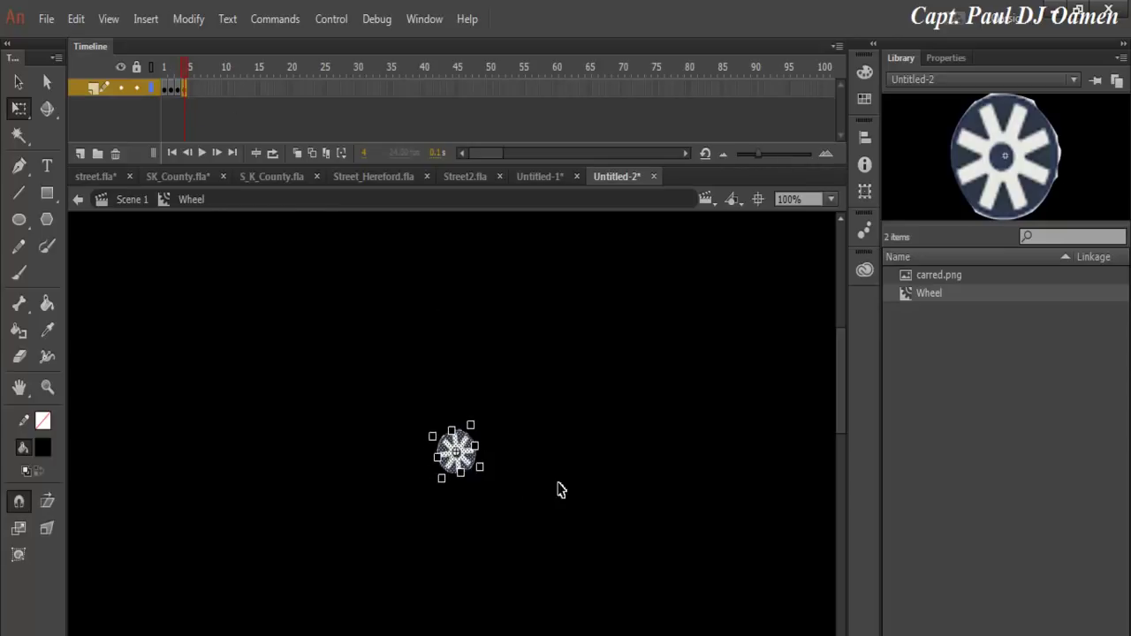
Continue the Wheel animation with keyframes from frame 5 through frame 10, rotating the wheel further clockwise
{"action": "key", "text": "F6"}
{"action": "key", "text": "F6"}
{"action": "key", "text": "F6"}
{"action": "key", "text": "F6"}
{"action": "key", "text": "F6"}
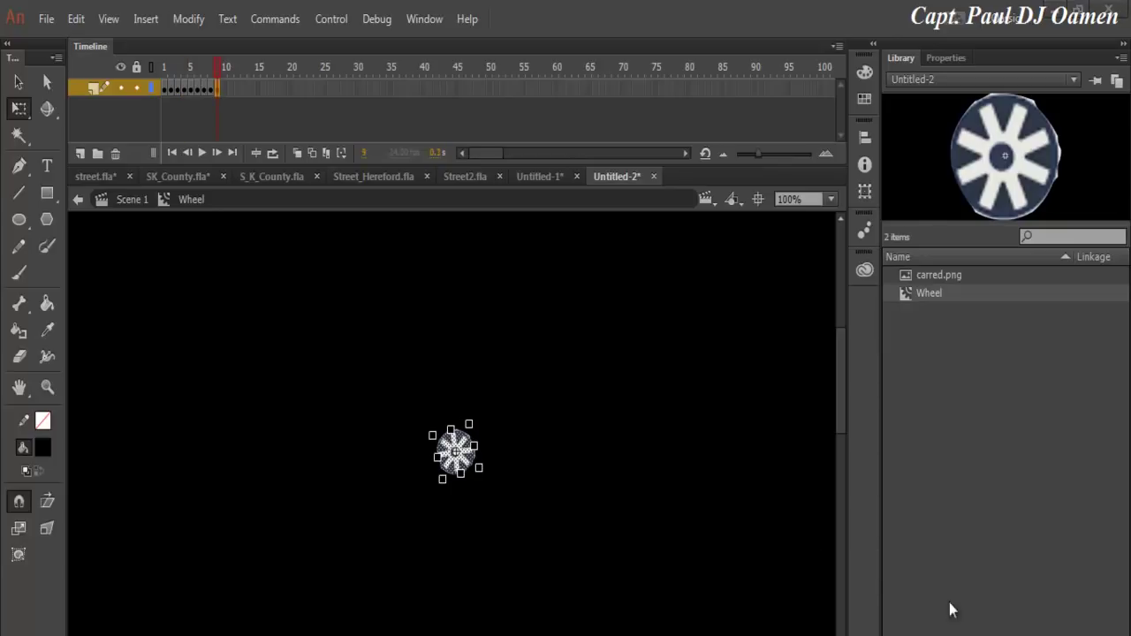
{"action": "left_click", "coordinate": [226, 92]}
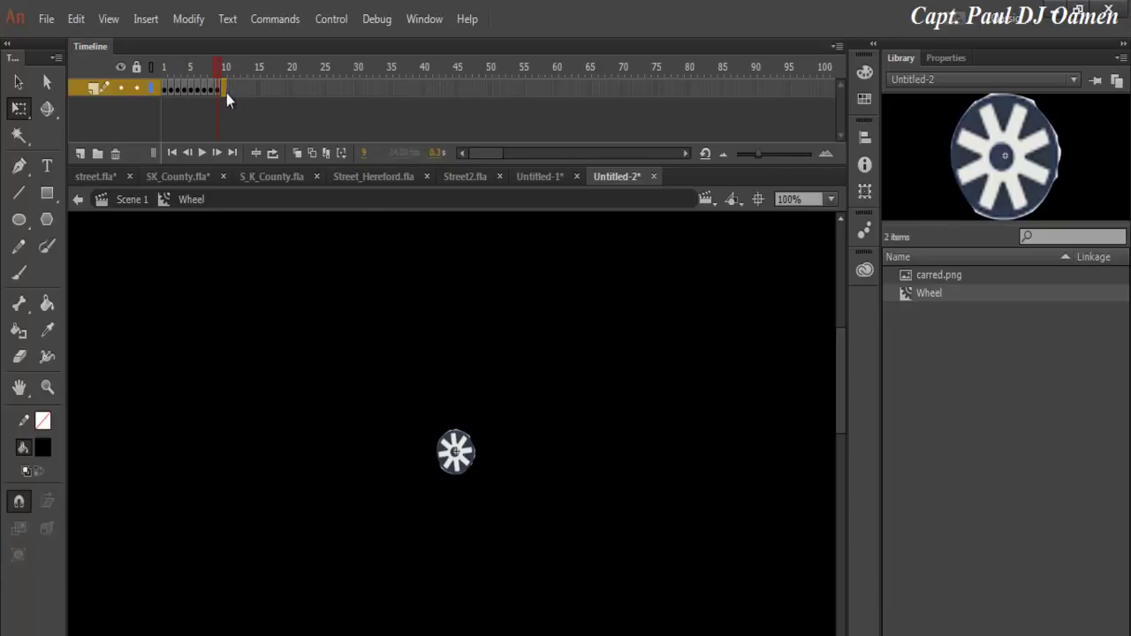
{"action": "key", "text": "F6"}
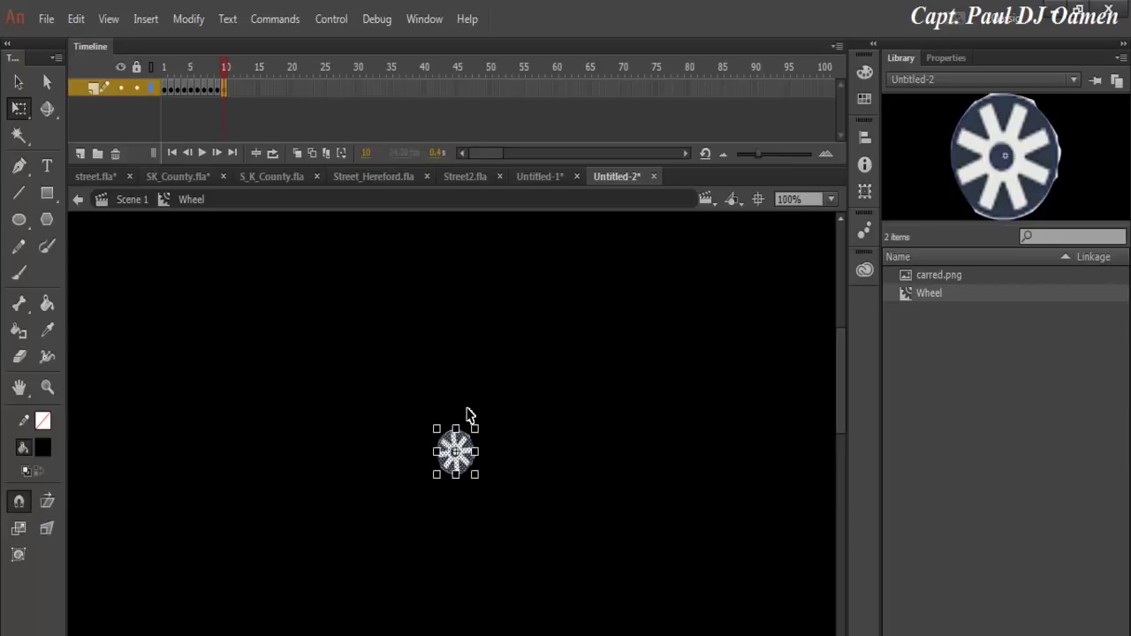
{"action": "left_click_drag", "start_coordinate": [474, 424], "coordinate": [498, 492]}
{"action": "left_click", "coordinate": [500, 336]}
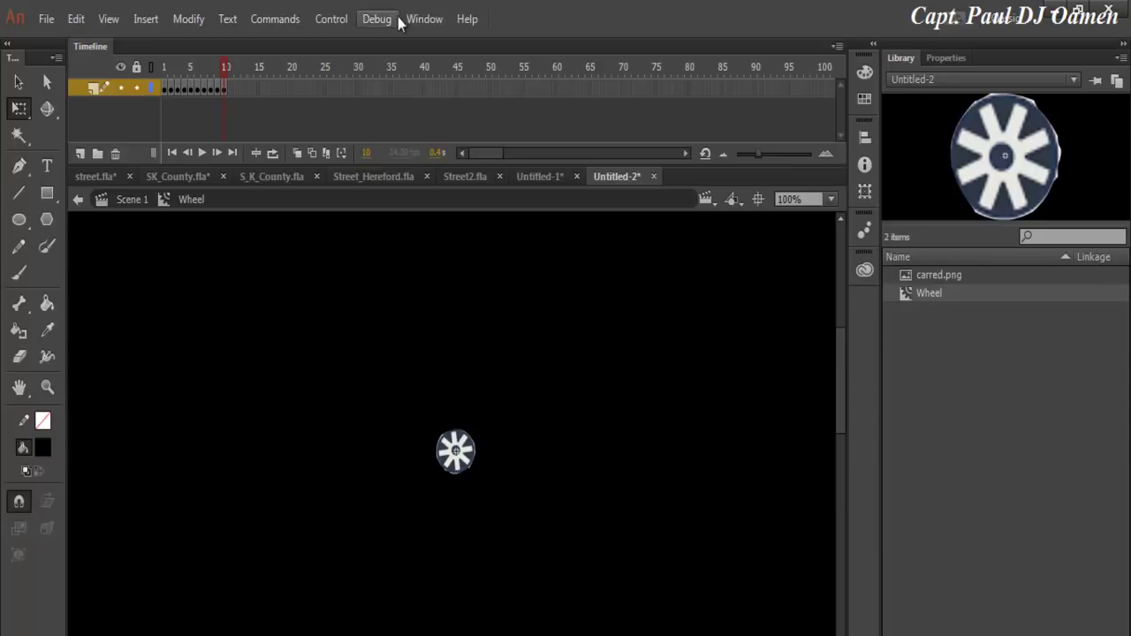
Turn on Loop Playback and play the Wheel timeline to preview the spinning wheel
{"action": "left_click", "coordinate": [333, 19]}
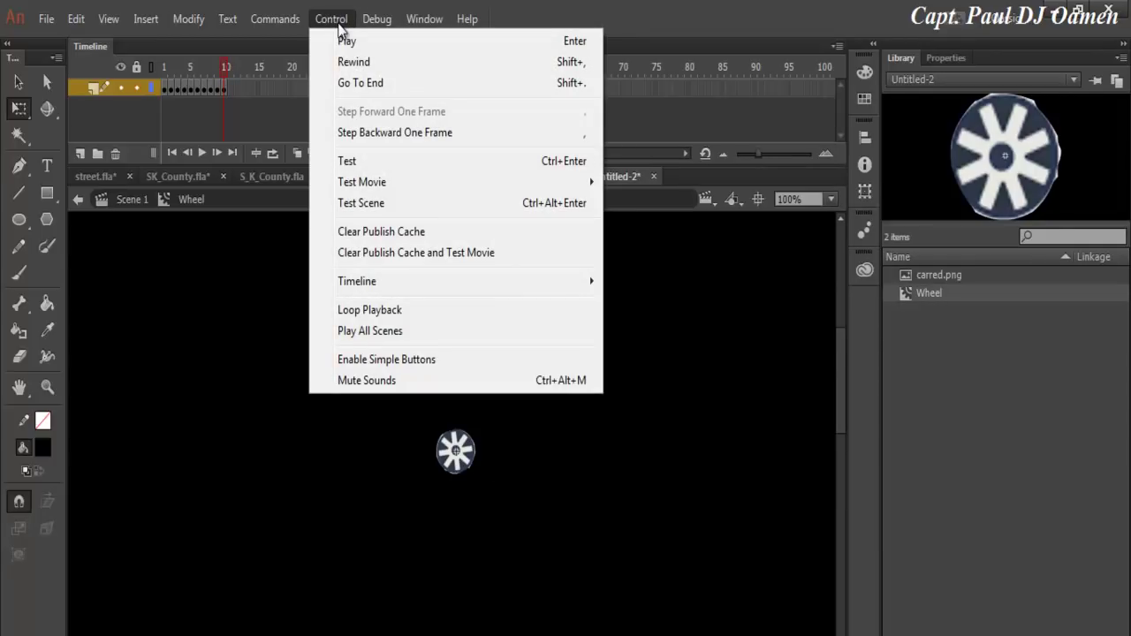
{"action": "left_click", "coordinate": [365, 310]}
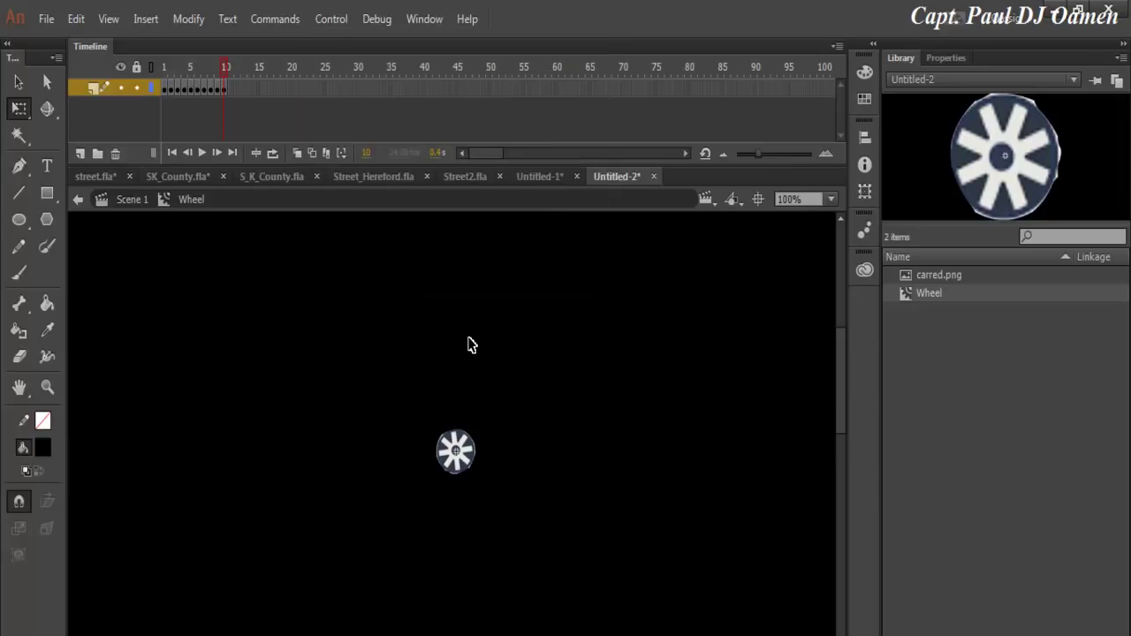
{"action": "key", "text": "Return"}
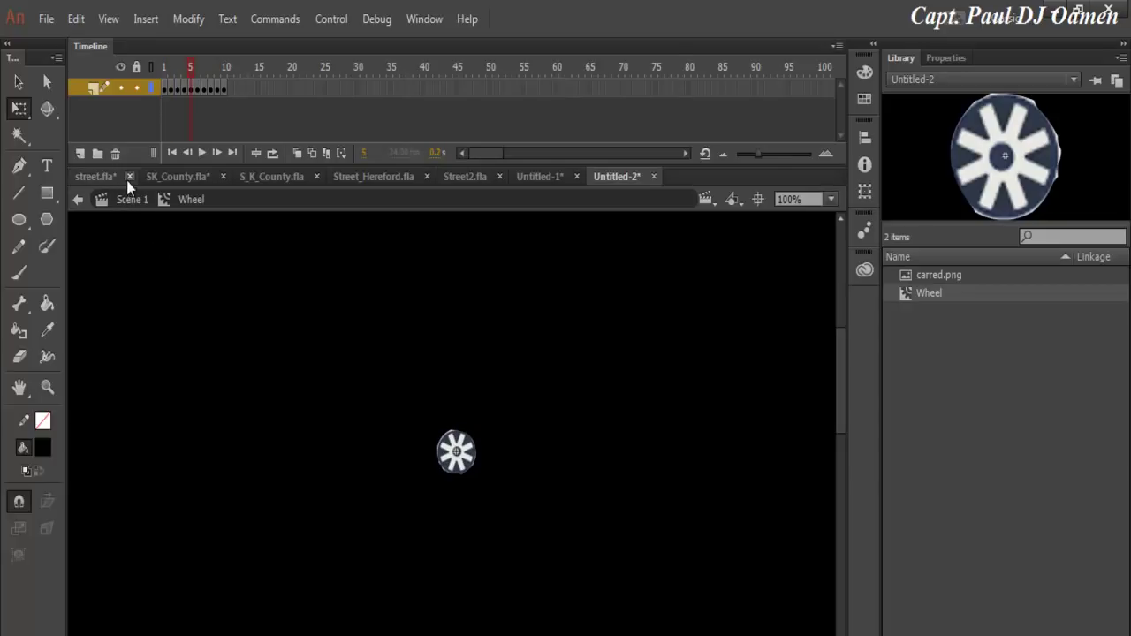
Create a classic tween across all ten frames of the Wheel symbol and return to Scene 1
{"action": "left_click", "coordinate": [90, 88]}
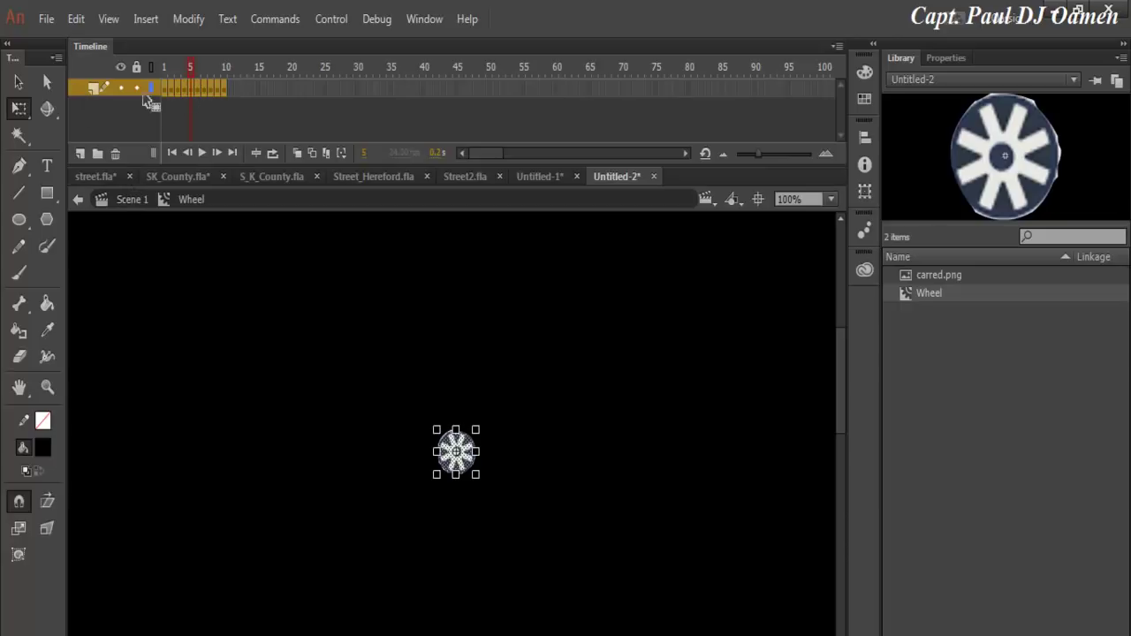
{"action": "right_click", "coordinate": [191, 90]}
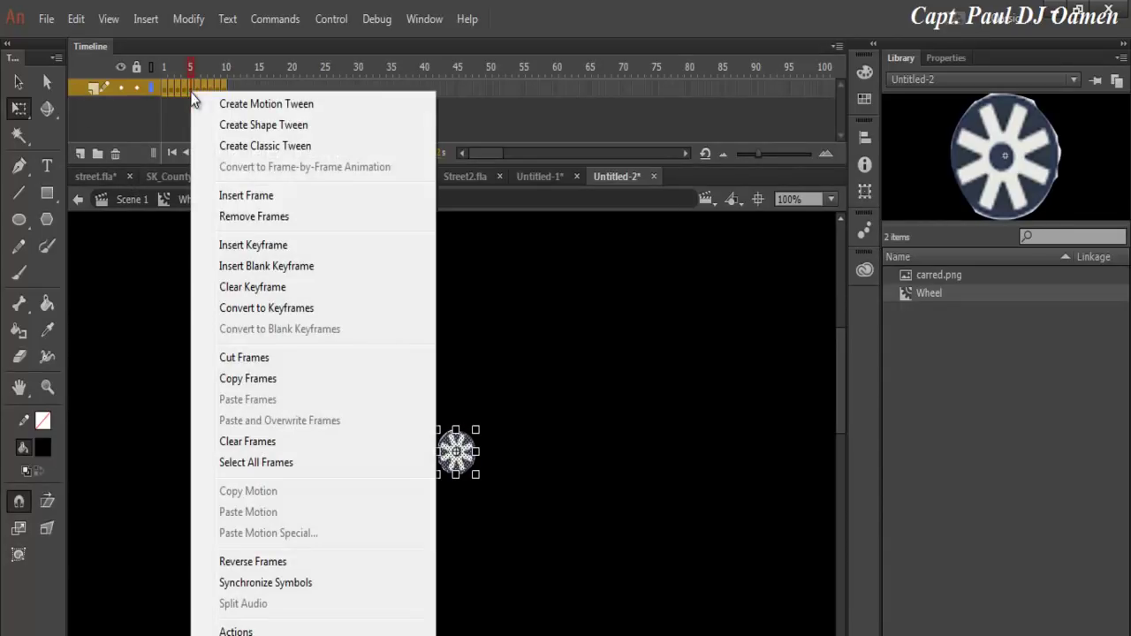
{"action": "left_click", "coordinate": [265, 145]}
{"action": "left_click", "coordinate": [129, 199]}
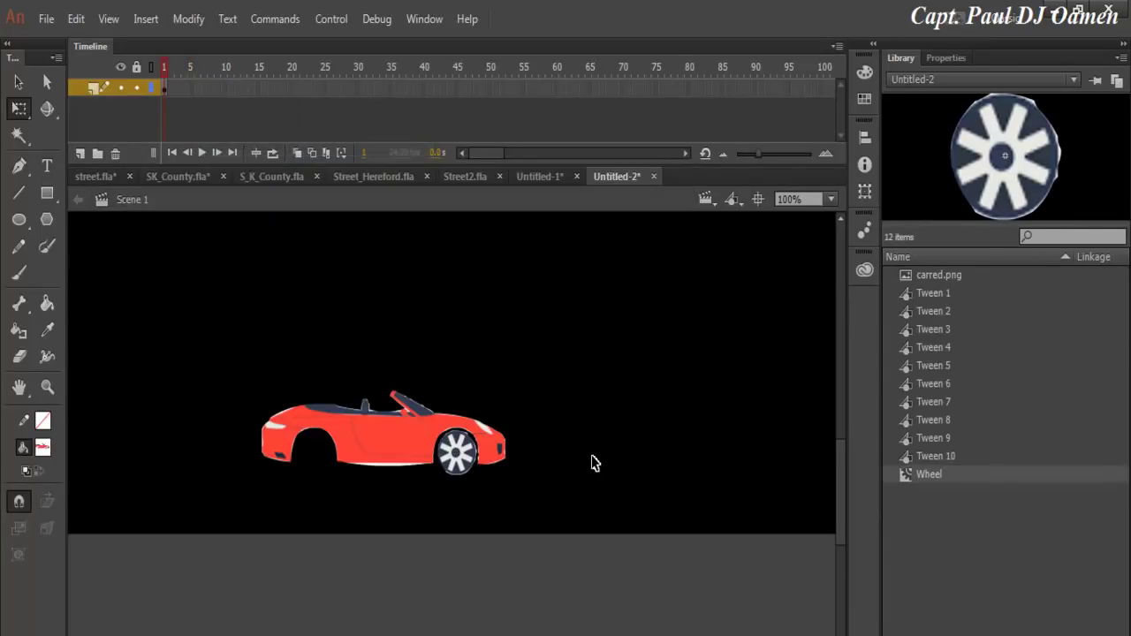
Place an instance of the Wheel symbol in the car's empty rear wheel arch and nudge it down into position
{"action": "left_click", "coordinate": [907, 475]}
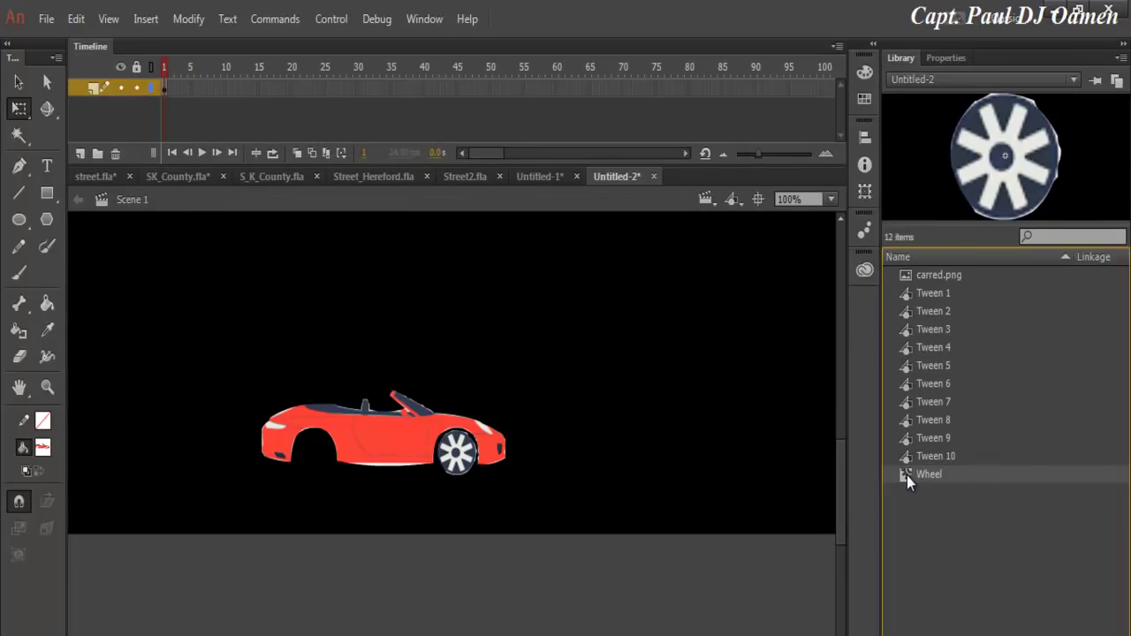
{"action": "left_click_drag", "start_coordinate": [907, 476], "coordinate": [314, 448]}
{"action": "key", "text": "Down"}
{"action": "key", "text": "Down"}
{"action": "key", "text": "Down"}
{"action": "key", "text": "Down"}
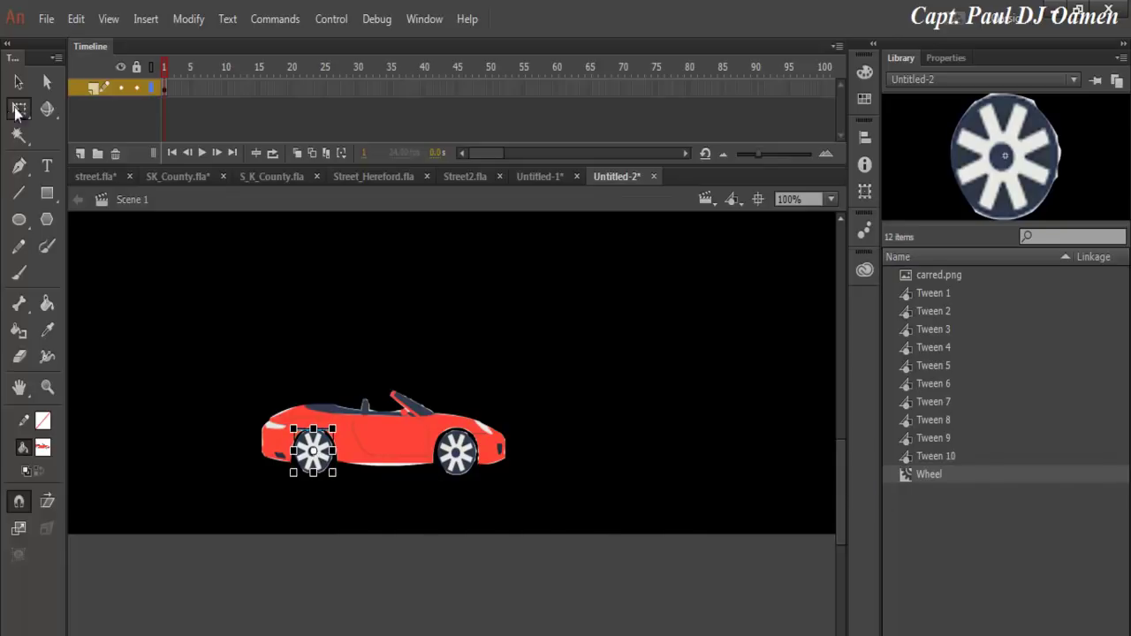
{"action": "left_click", "coordinate": [17, 82]}
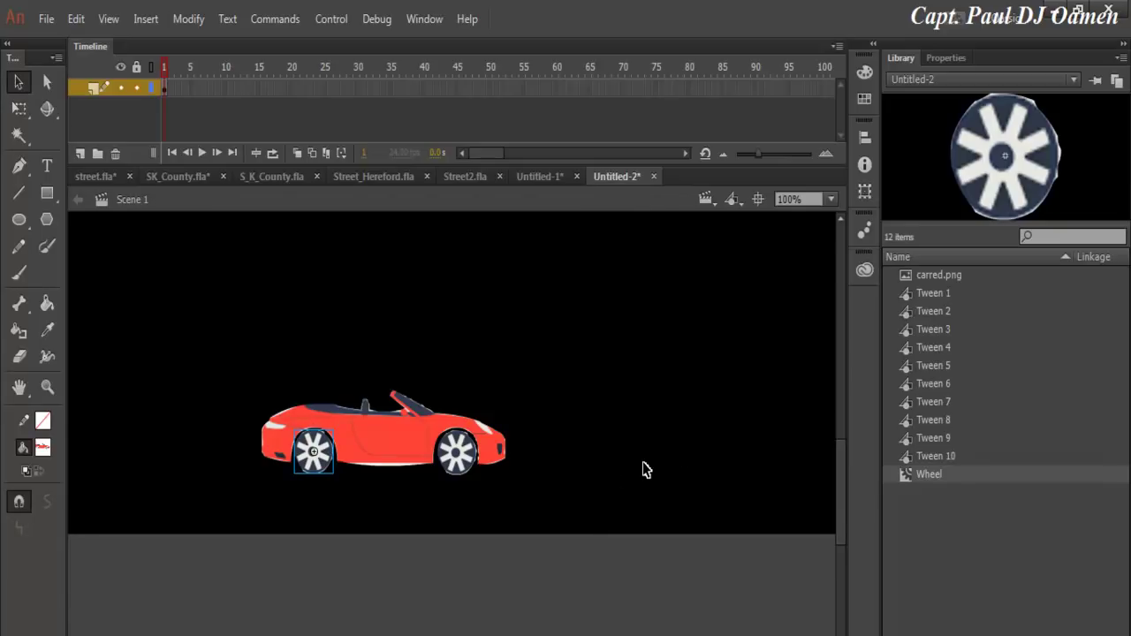
{"action": "left_click", "coordinate": [676, 436]}
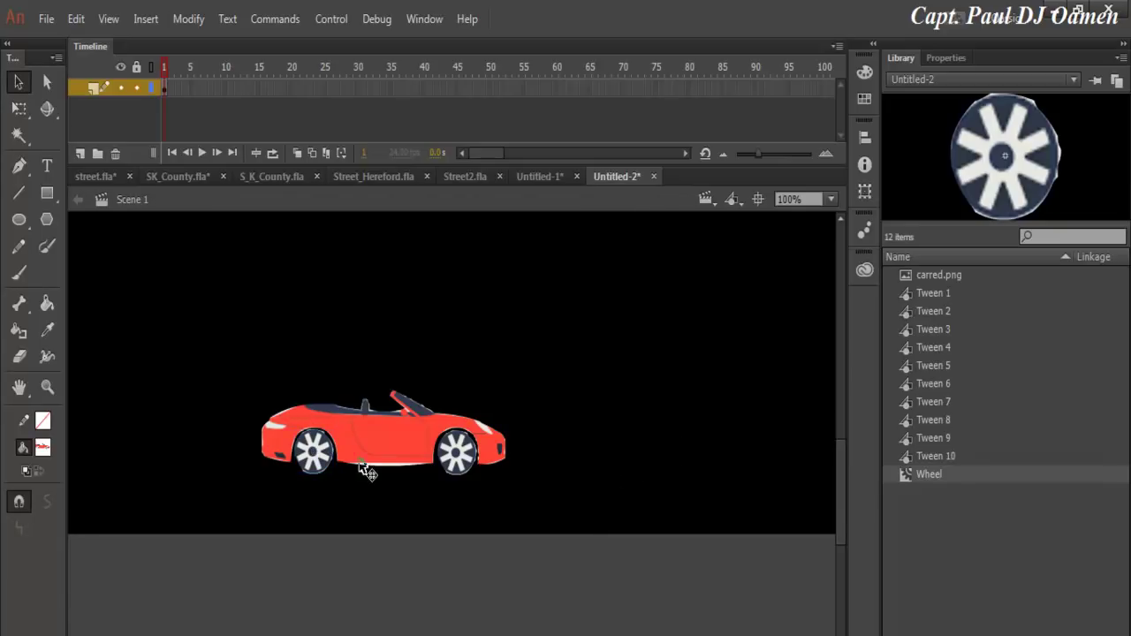
{"action": "left_click", "coordinate": [311, 452]}
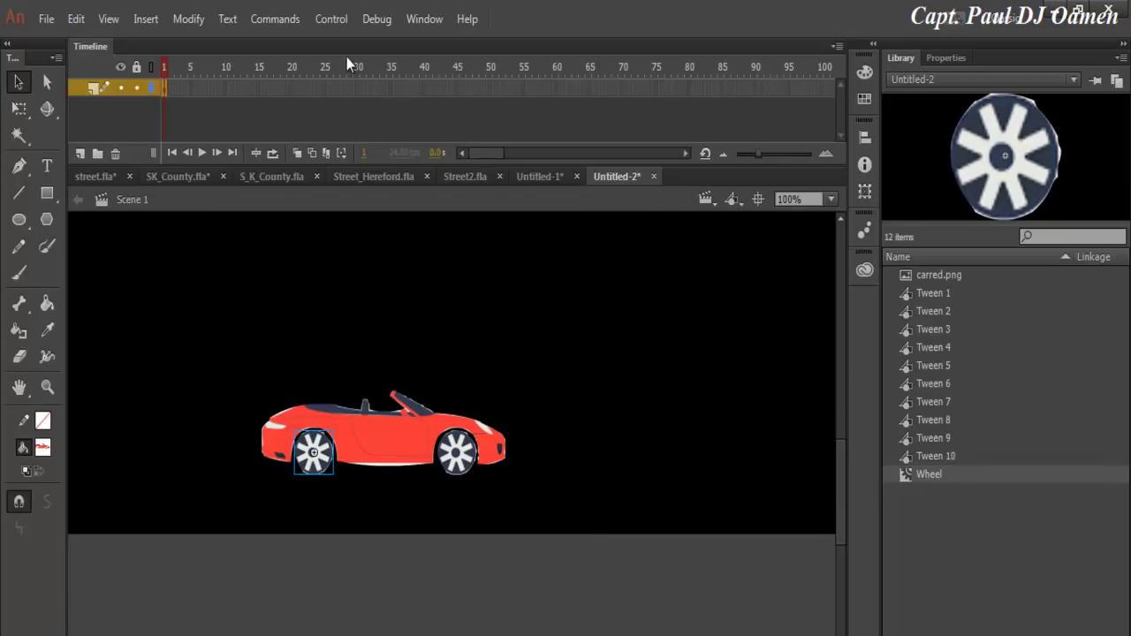
Test the scene to preview both spinning wheels on the car, and close the preview
{"action": "left_click", "coordinate": [330, 25]}
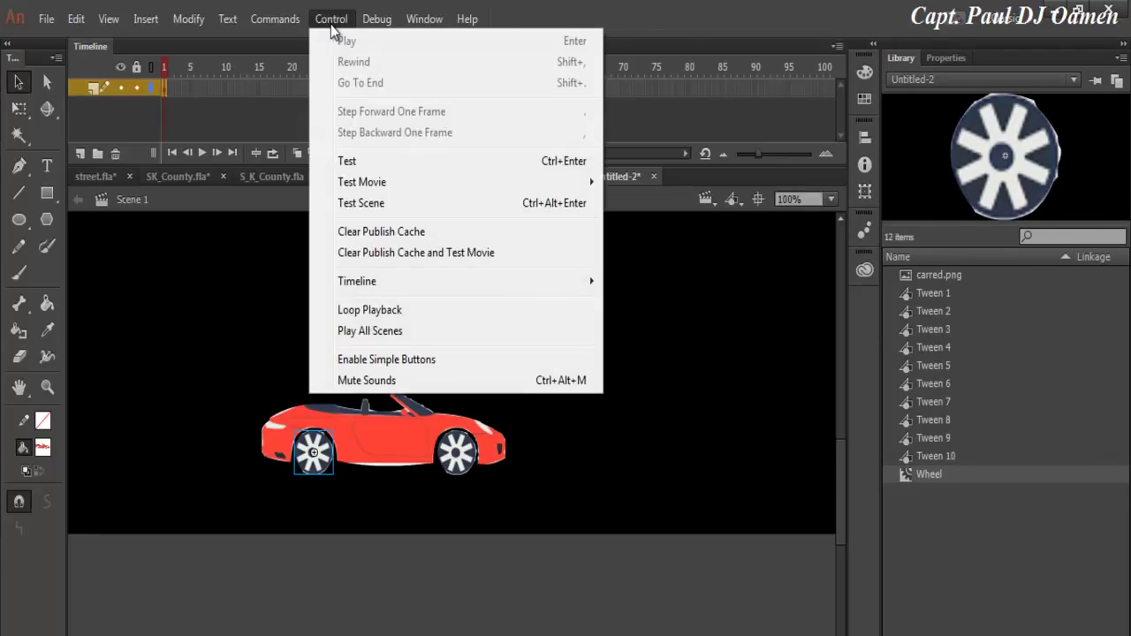
{"action": "left_click", "coordinate": [359, 205]}
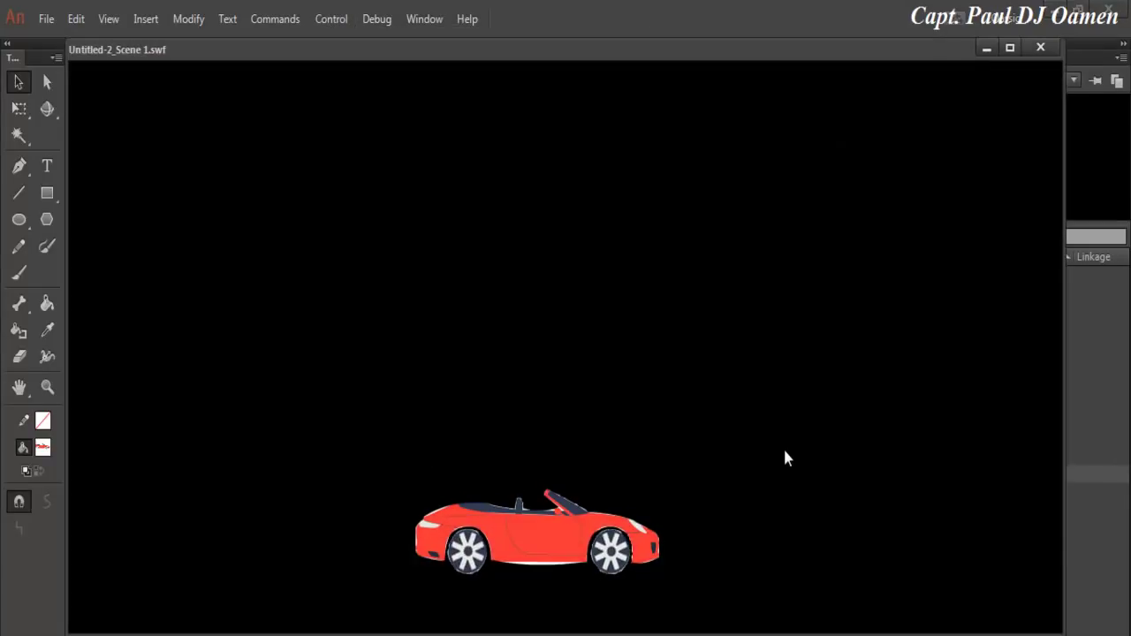
{"action": "left_click", "coordinate": [1041, 46]}
Change the stage color to white in the document settings
{"action": "right_click", "coordinate": [477, 313]}
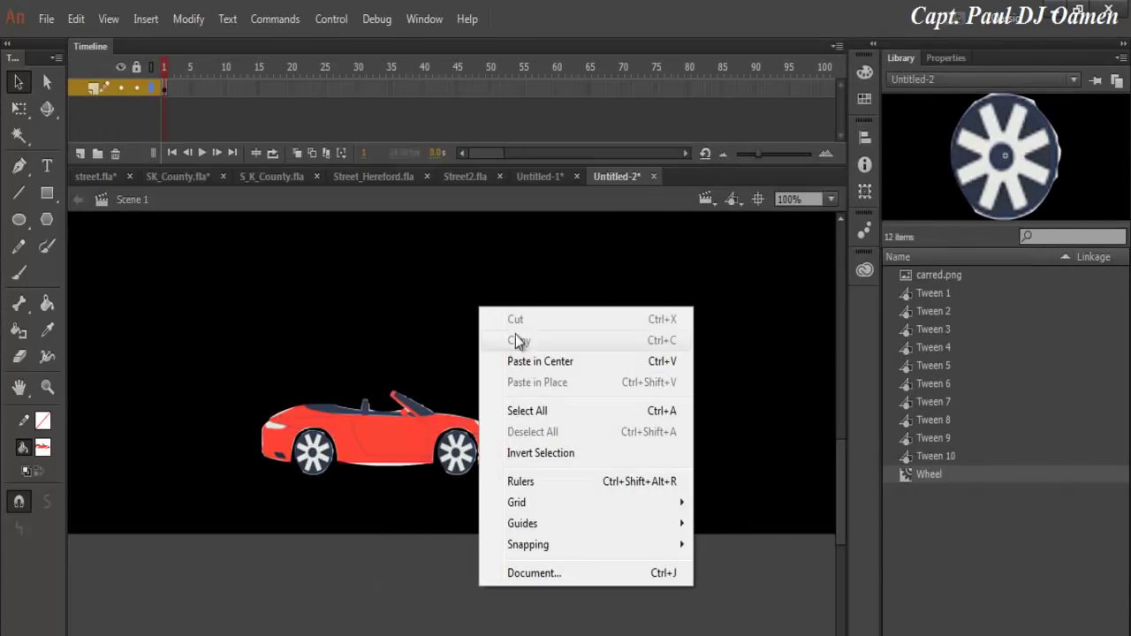
{"action": "left_click", "coordinate": [554, 575]}
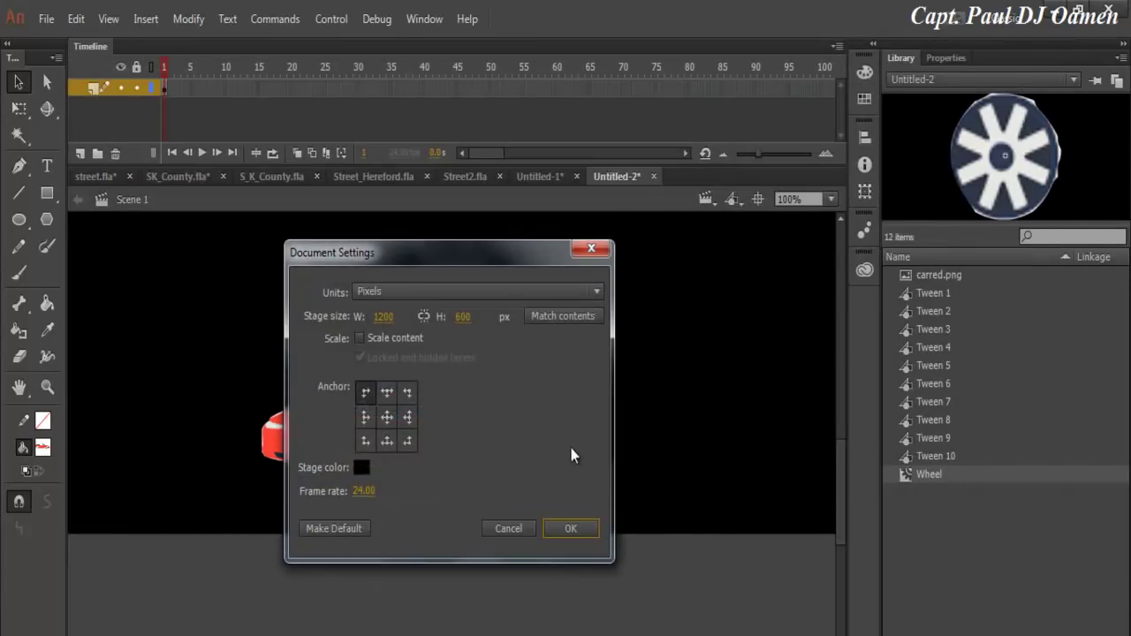
{"action": "left_click", "coordinate": [361, 466]}
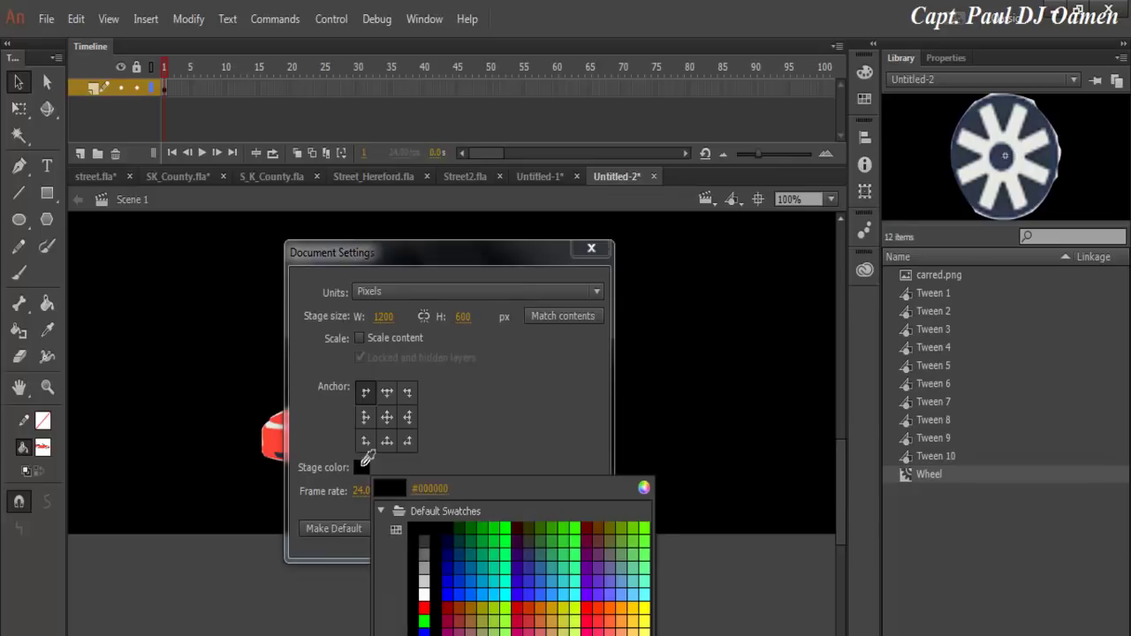
{"action": "left_click", "coordinate": [425, 593]}
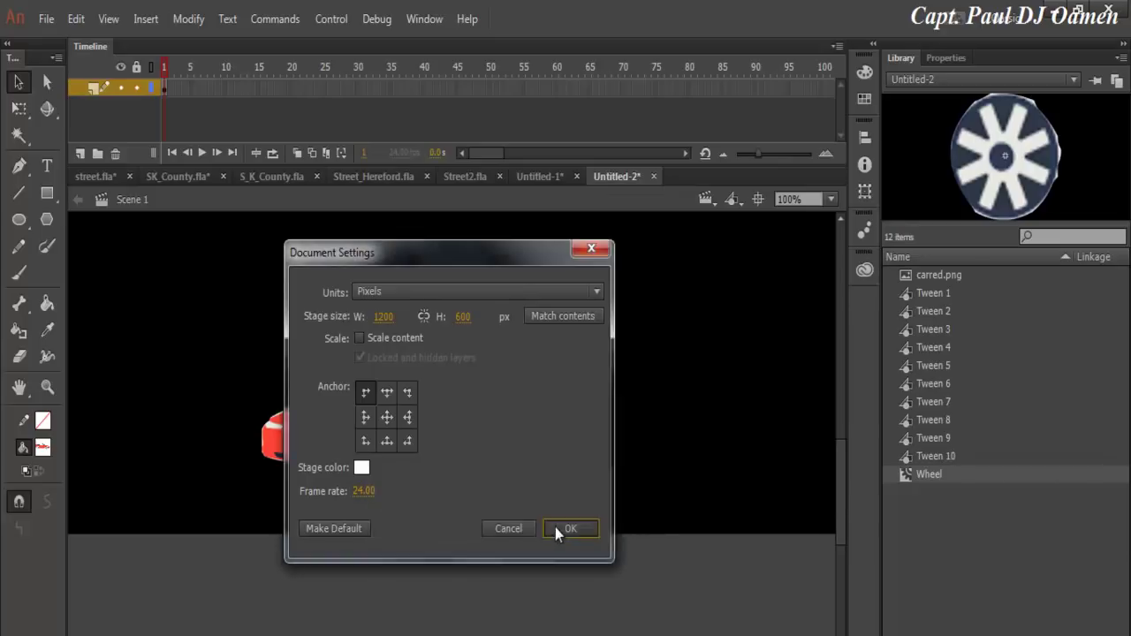
{"action": "left_click", "coordinate": [560, 529]}
{"action": "scroll", "coordinate": [766, 455], "scroll_direction": "up", "scroll_amount": 3}
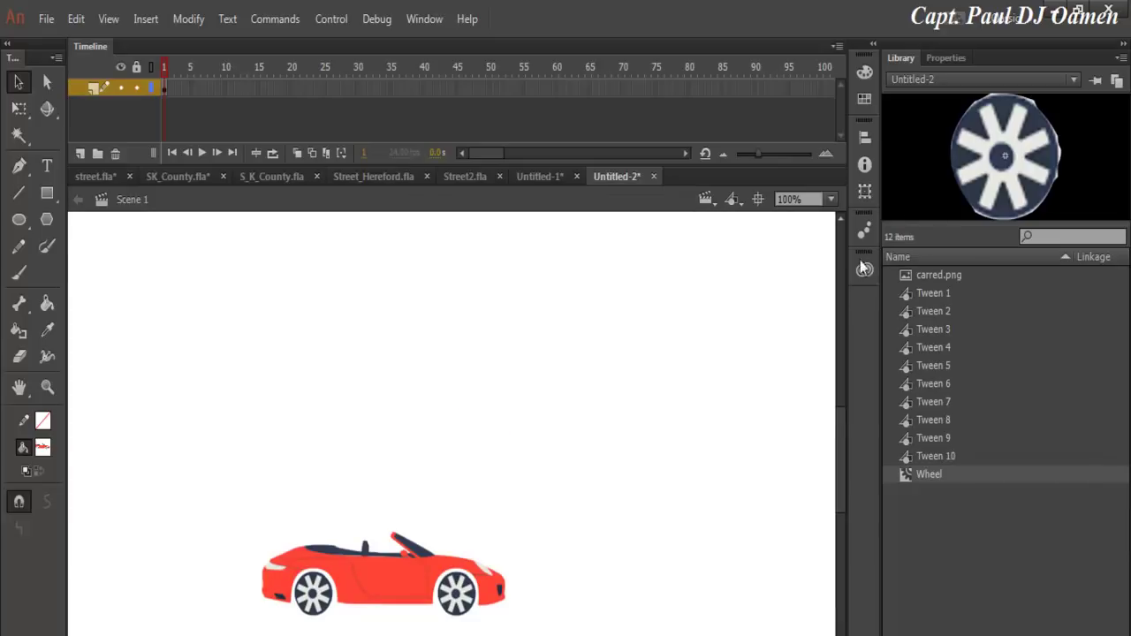
{"action": "scroll", "coordinate": [742, 298], "scroll_direction": "down", "scroll_amount": 3}
{"action": "left_click", "coordinate": [831, 200]}
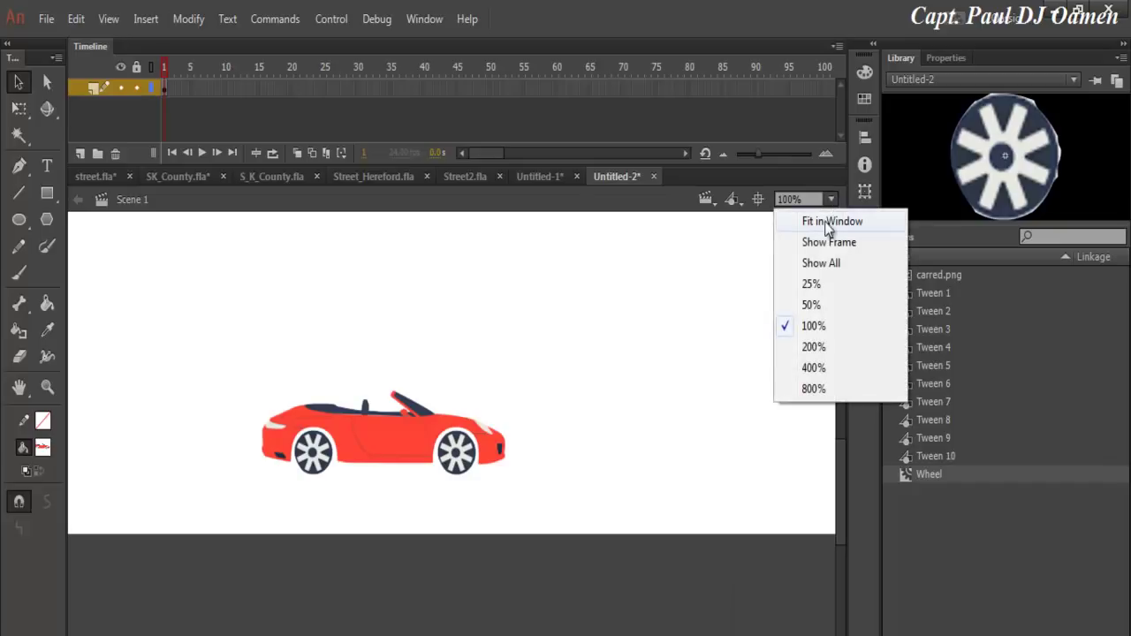
{"action": "left_click", "coordinate": [815, 305]}
{"action": "scroll", "coordinate": [544, 433], "scroll_direction": "up", "scroll_amount": 3}
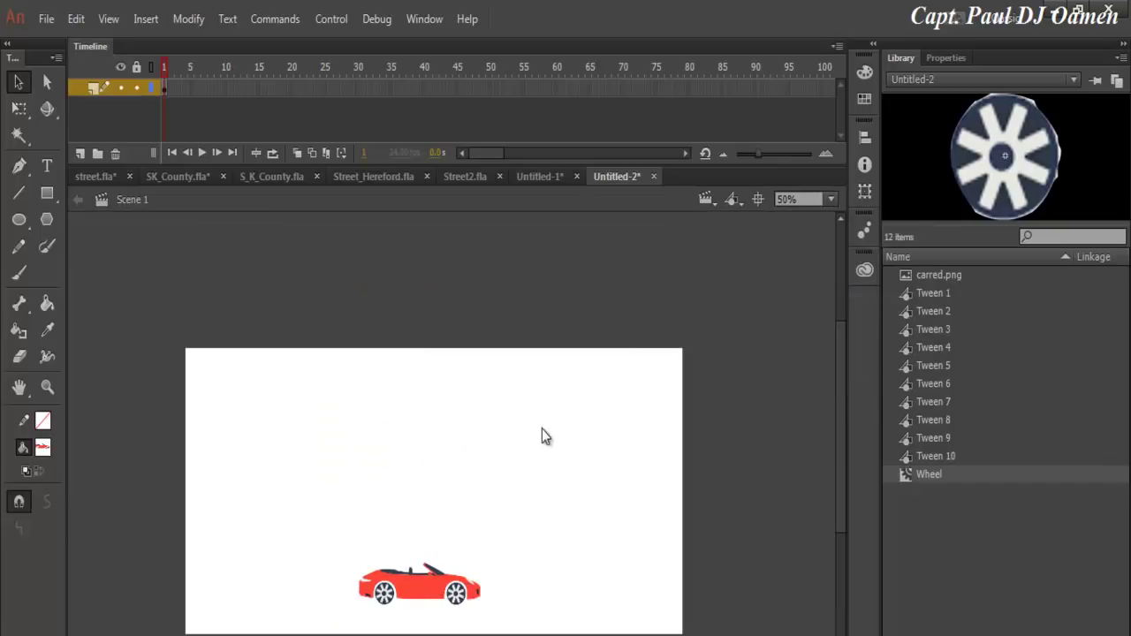
Import the desktop images first, Fourth, second and third into the library
{"action": "left_click", "coordinate": [48, 19]}
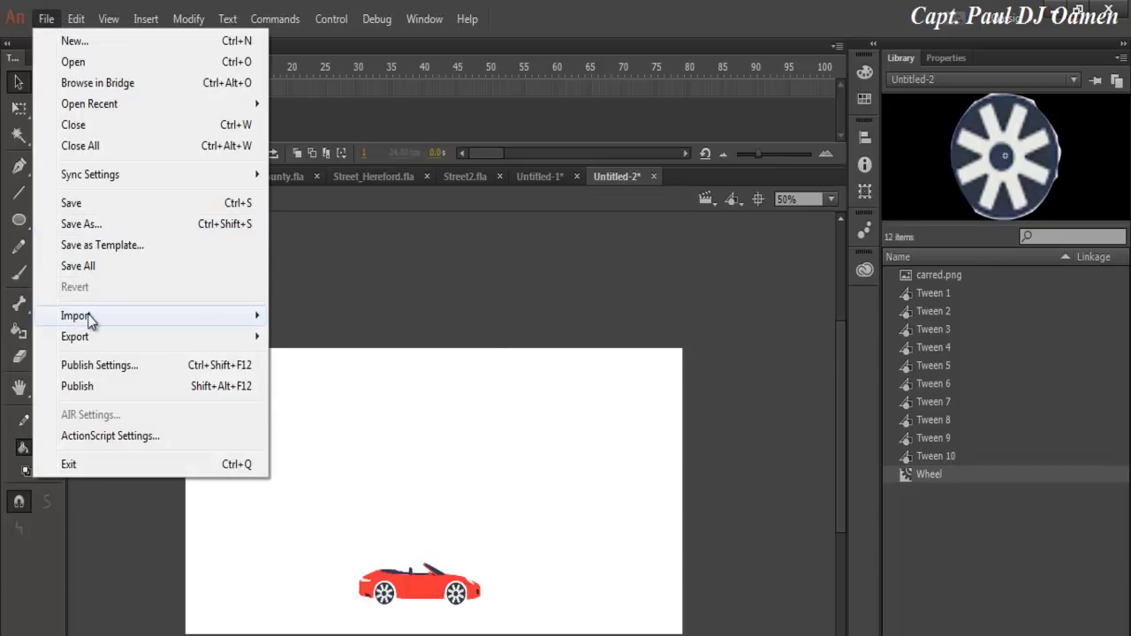
{"action": "left_click", "coordinate": [45, 19]}
{"action": "left_click", "coordinate": [45, 20]}
{"action": "mouse_move", "coordinate": [94, 317]}
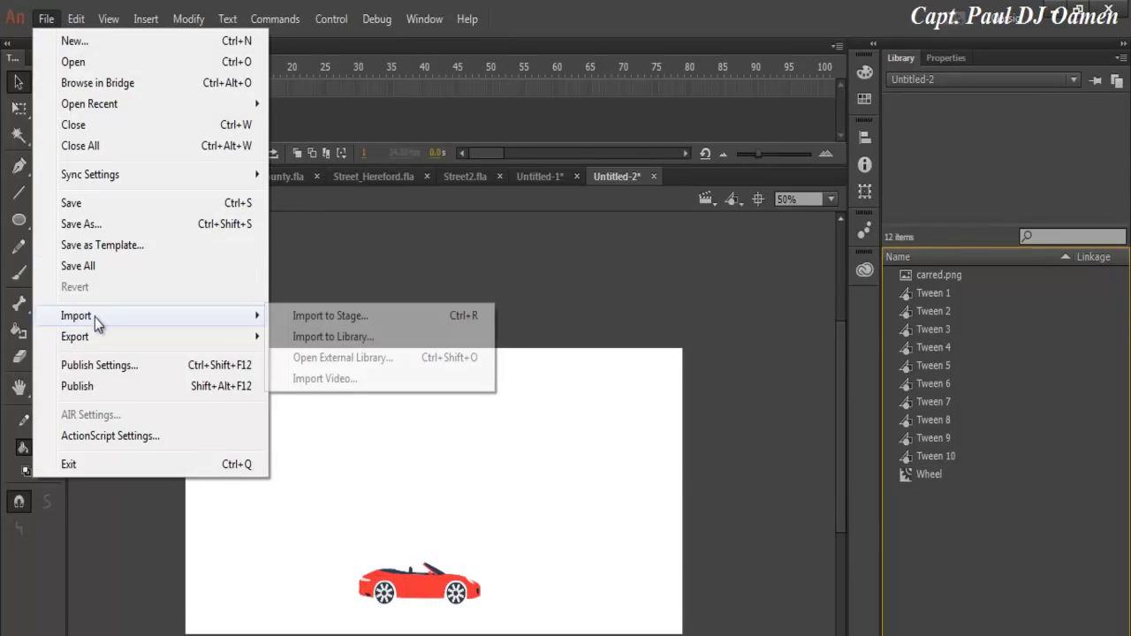
{"action": "left_click", "coordinate": [371, 338]}
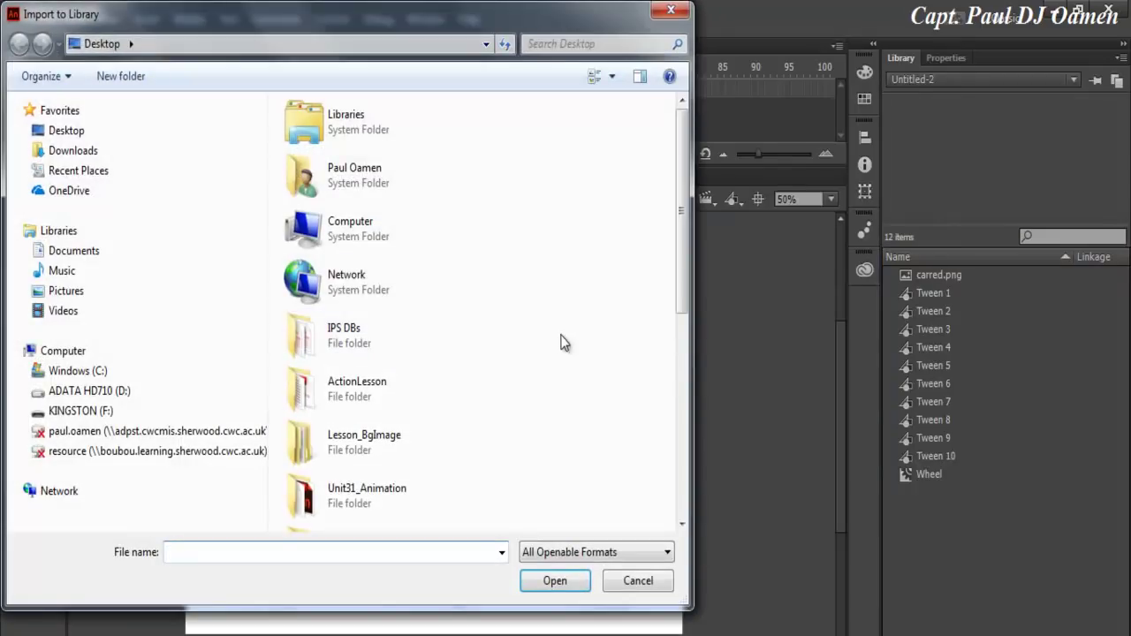
{"action": "scroll", "coordinate": [565, 353], "scroll_direction": "down", "scroll_amount": 5}
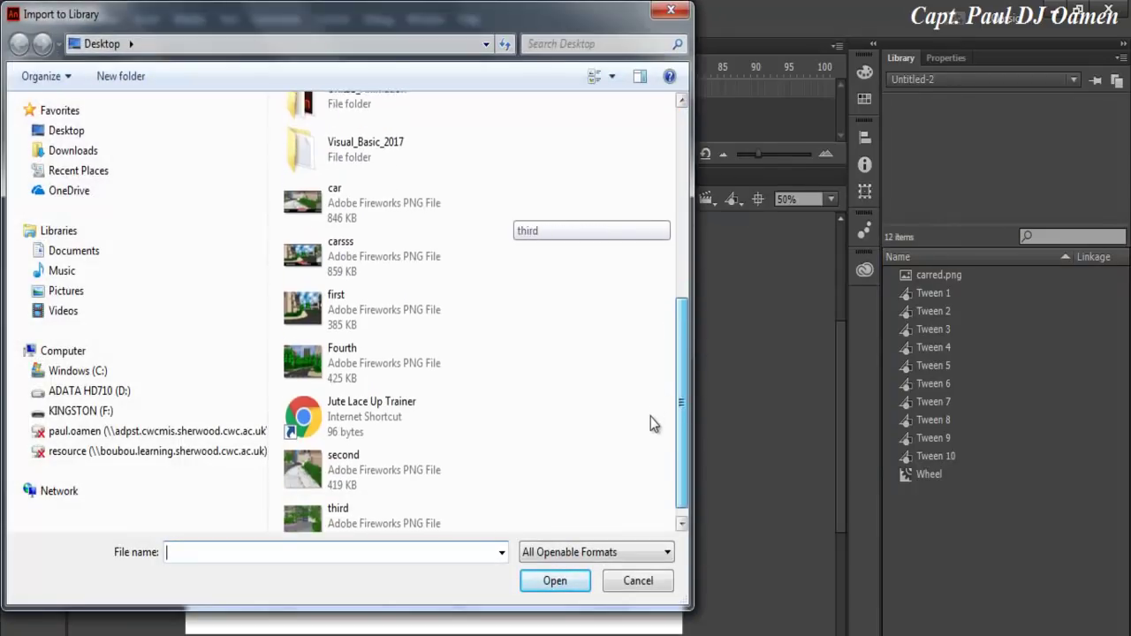
{"action": "left_click", "coordinate": [386, 300]}
{"action": "left_click", "coordinate": [387, 354], "text": "ctrl"}
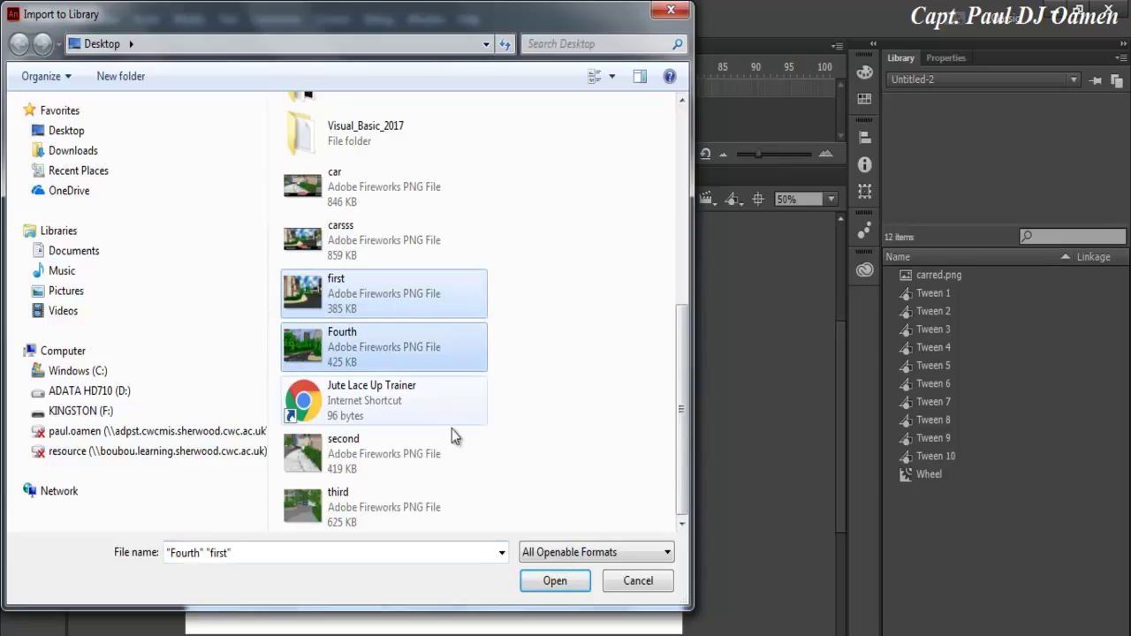
{"action": "left_click", "coordinate": [393, 464], "text": "ctrl"}
{"action": "left_click", "coordinate": [393, 510], "text": "ctrl"}
{"action": "left_click", "coordinate": [555, 580]}
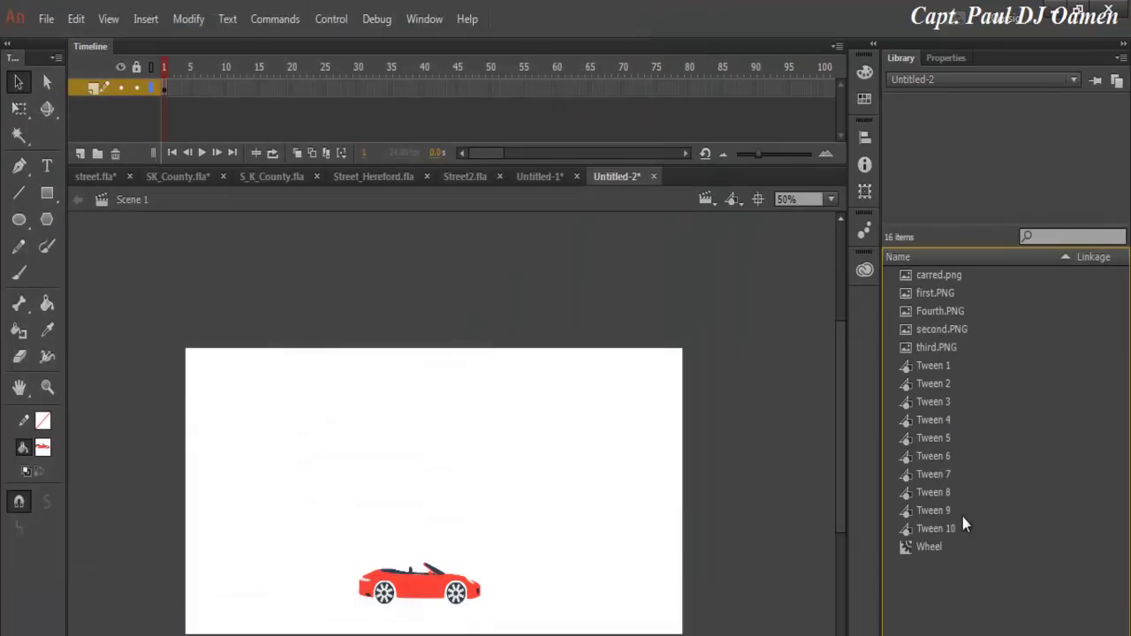
Examine the previews of first.PNG, Fourth.PNG, second.PNG and third.PNG in the library
{"action": "left_click", "coordinate": [945, 292]}
{"action": "left_click", "coordinate": [943, 311]}
{"action": "left_click", "coordinate": [943, 328]}
{"action": "left_click", "coordinate": [943, 350]}
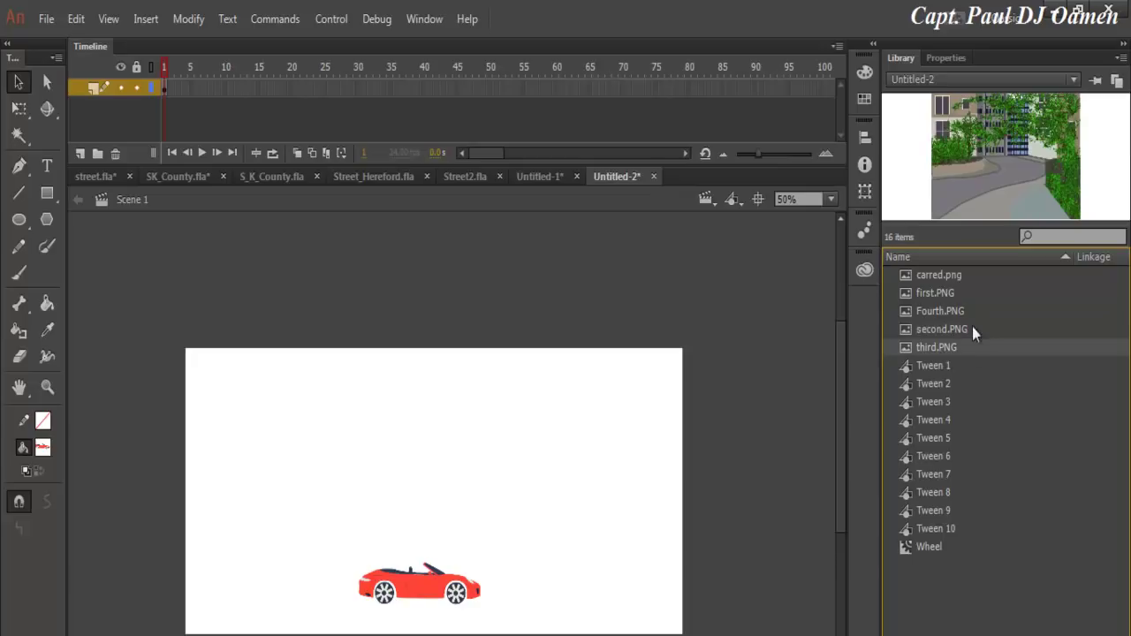
{"action": "left_click", "coordinate": [949, 293]}
{"action": "left_click", "coordinate": [951, 313]}
{"action": "left_click", "coordinate": [949, 329]}
{"action": "left_click", "coordinate": [946, 353]}
Rename the layer holding the car as Car and lock it
{"action": "left_click_drag", "start_coordinate": [160, 130], "coordinate": [255, 130]}
{"action": "double_click", "coordinate": [118, 88]}
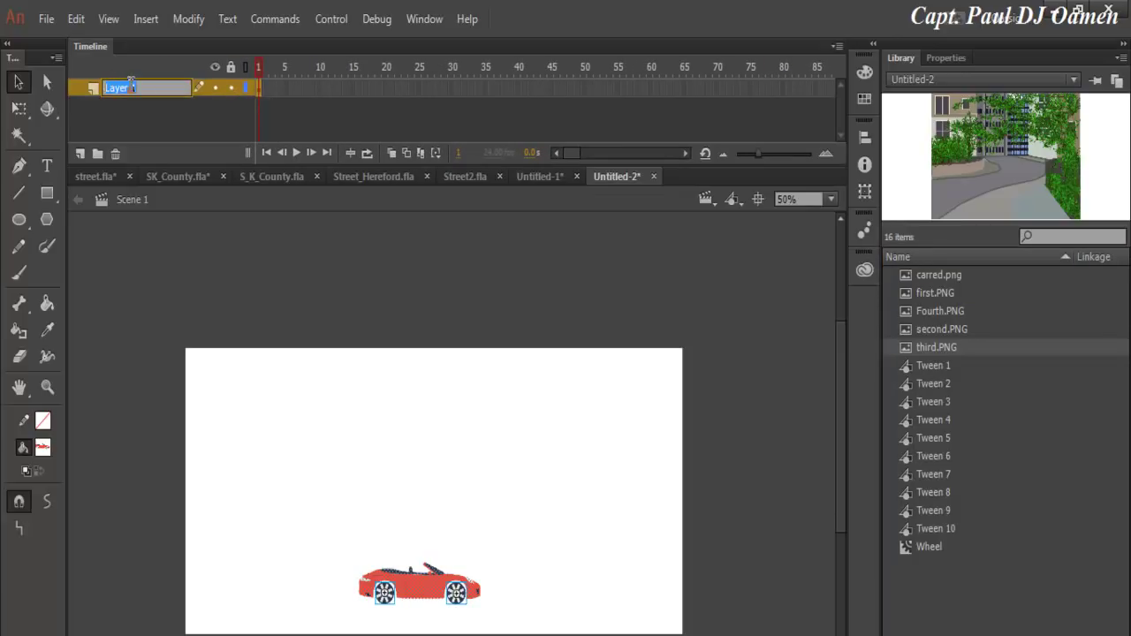
{"action": "type", "text": "Car"}
{"action": "left_click", "coordinate": [225, 103]}
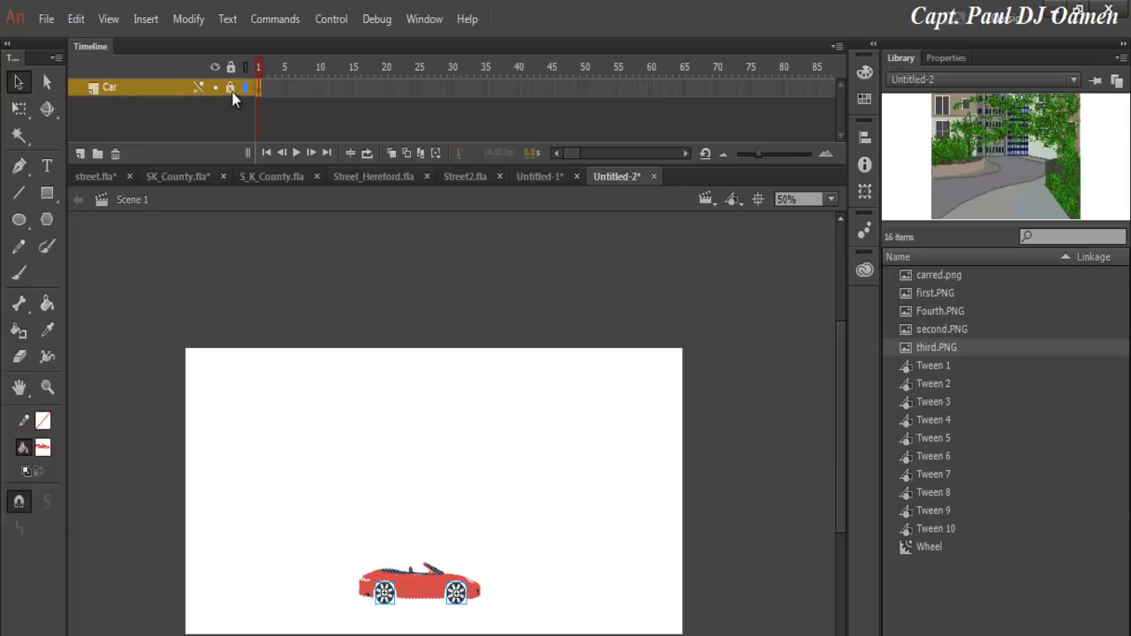
Add a new layer above Car and name it Town
{"action": "left_click", "coordinate": [79, 156]}
{"action": "double_click", "coordinate": [111, 88]}
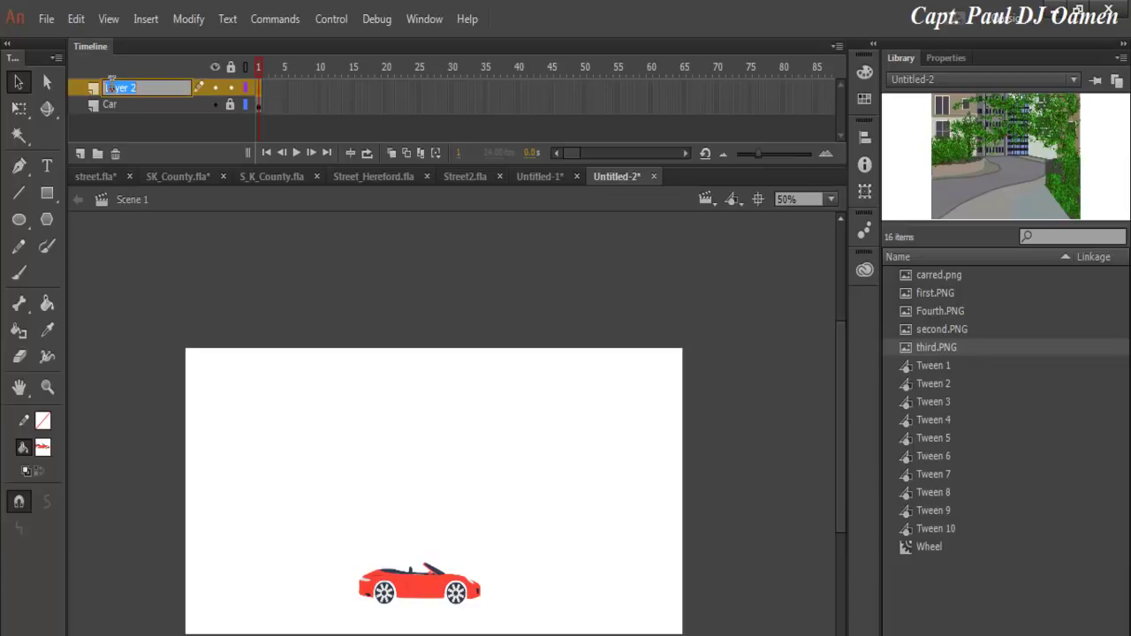
{"action": "type", "text": "Town"}
Place first.PNG on the Town layer and set its size to 1200 by 600 px
{"action": "left_click", "coordinate": [904, 295]}
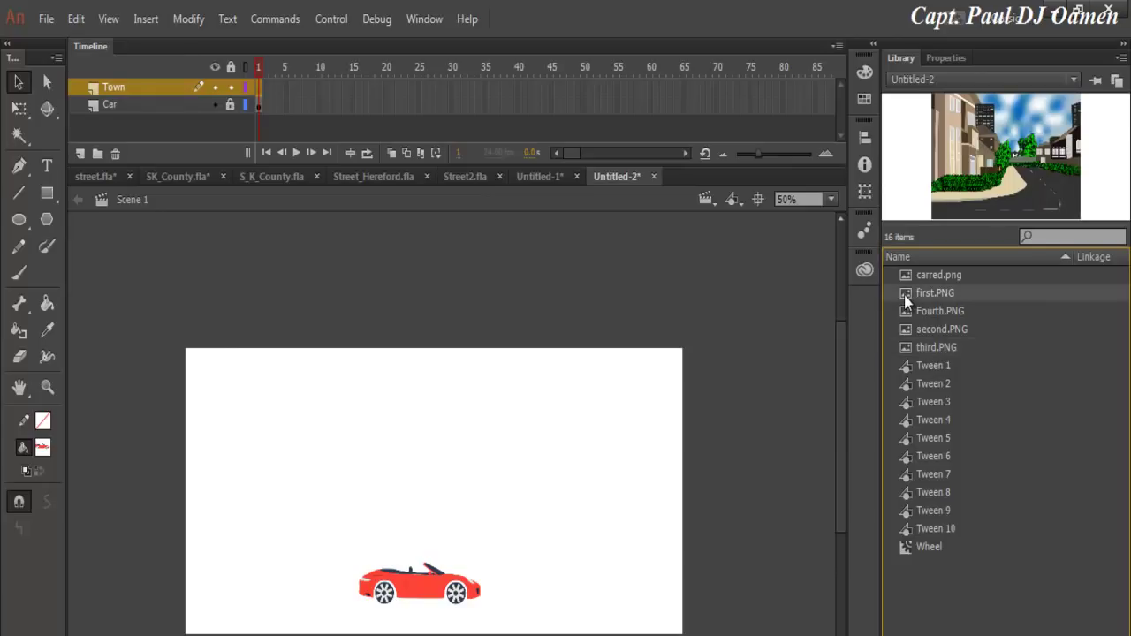
{"action": "left_click_drag", "start_coordinate": [317, 462], "coordinate": [317, 462]}
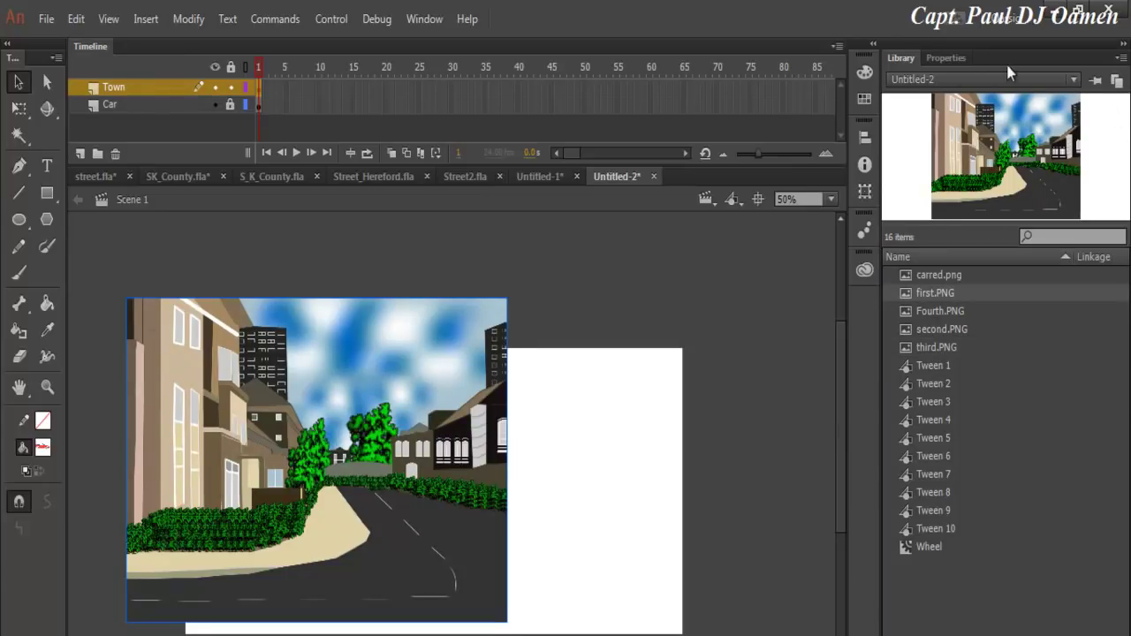
{"action": "left_click", "coordinate": [946, 58]}
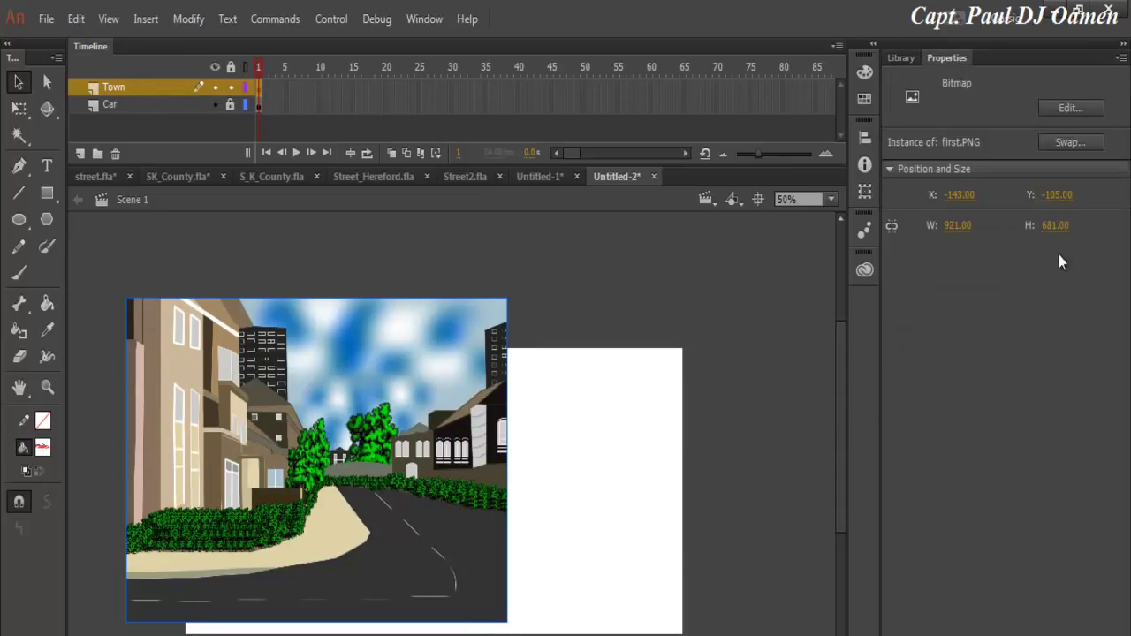
{"action": "left_click", "coordinate": [963, 231]}
{"action": "type", "text": "1200"}
{"action": "key", "text": "Tab"}
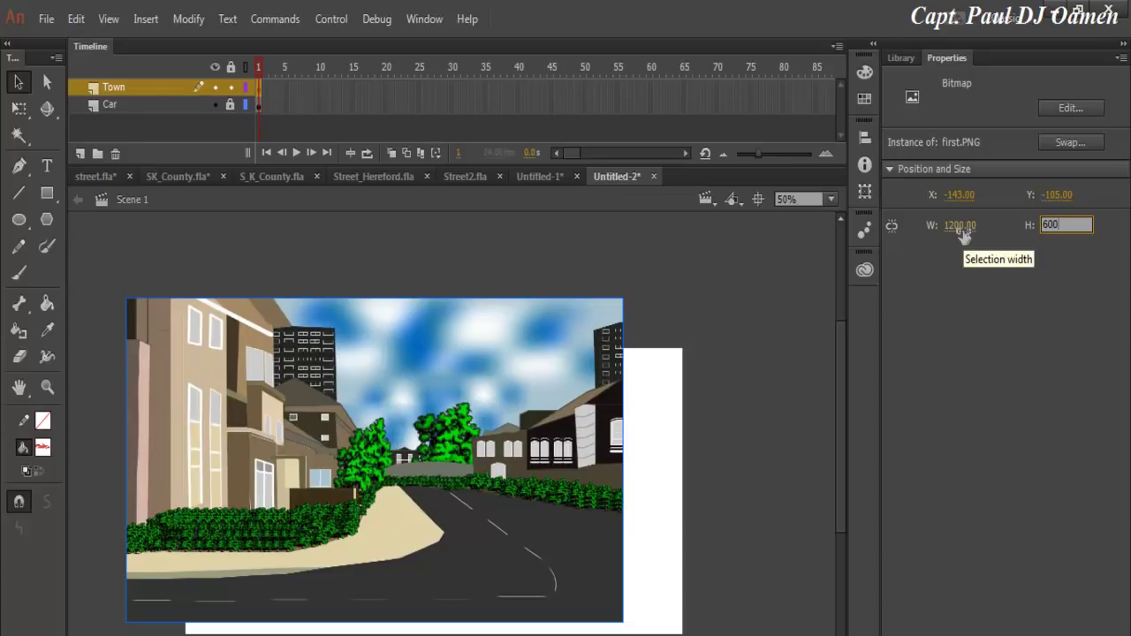
{"action": "type", "text": "600"}
{"action": "key", "text": "Return"}
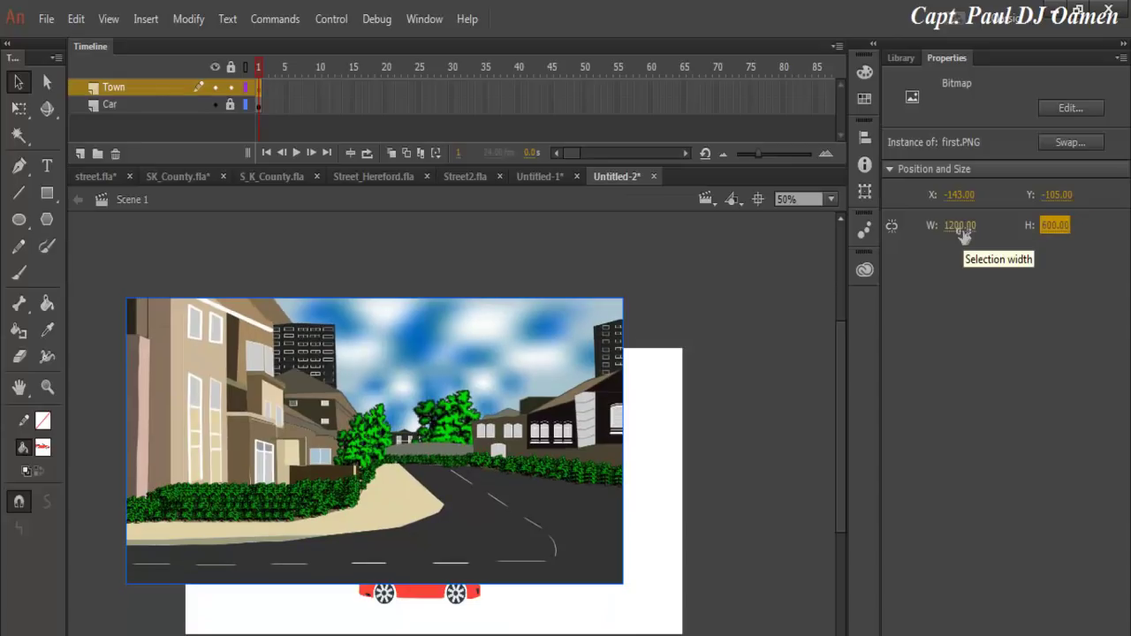
Center the street image horizontally and vertically on the stage
{"action": "left_click", "coordinate": [864, 137]}
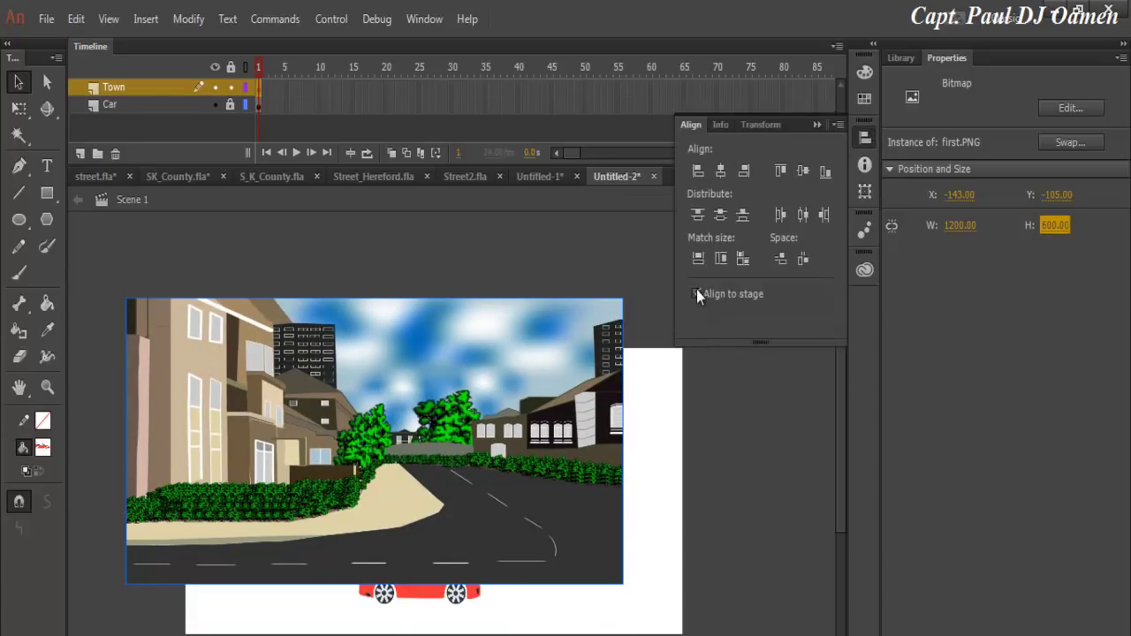
{"action": "left_click", "coordinate": [721, 170]}
{"action": "left_click", "coordinate": [802, 172]}
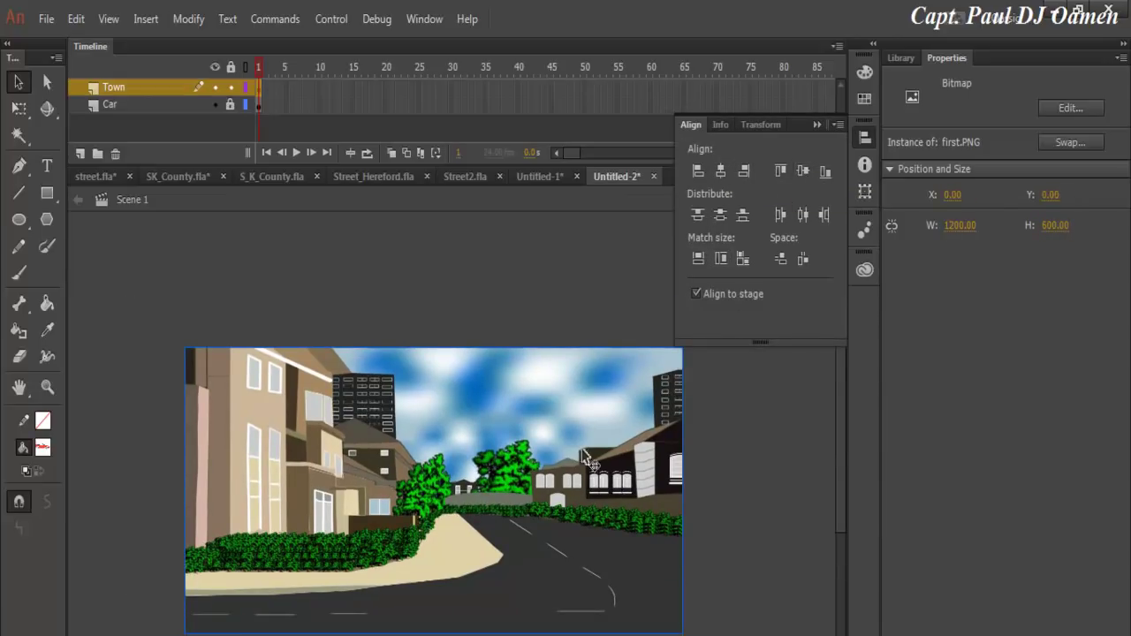
{"action": "left_click", "coordinate": [798, 430]}
Zoom the stage out to 25% and place second.PNG from the library beside the first street image
{"action": "left_click", "coordinate": [832, 198]}
{"action": "left_click", "coordinate": [831, 285]}
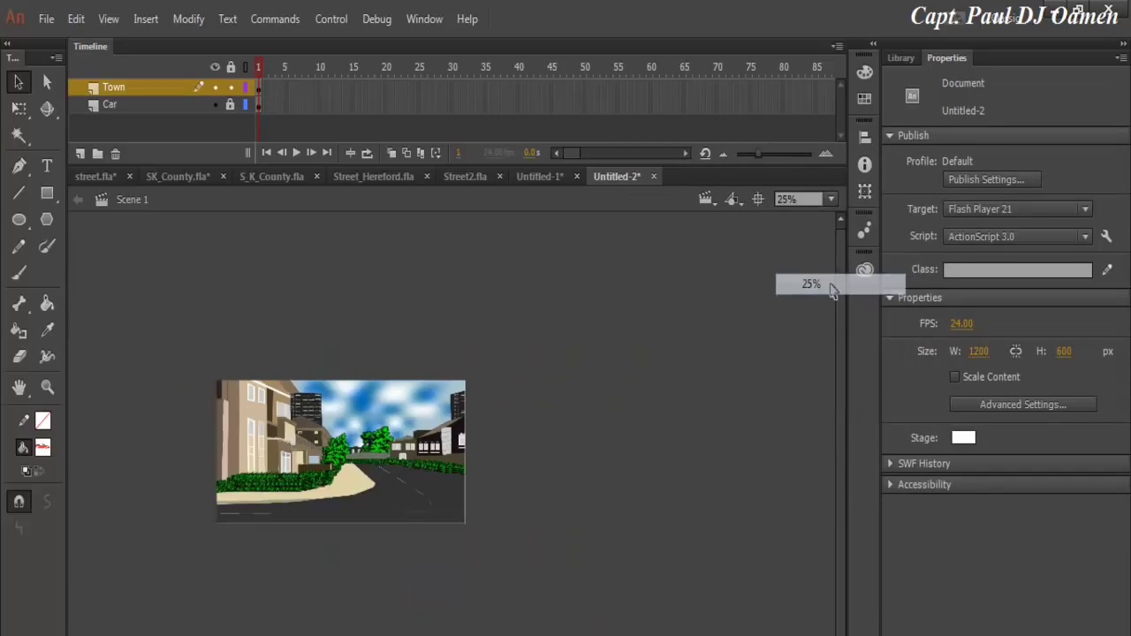
{"action": "left_click", "coordinate": [902, 60]}
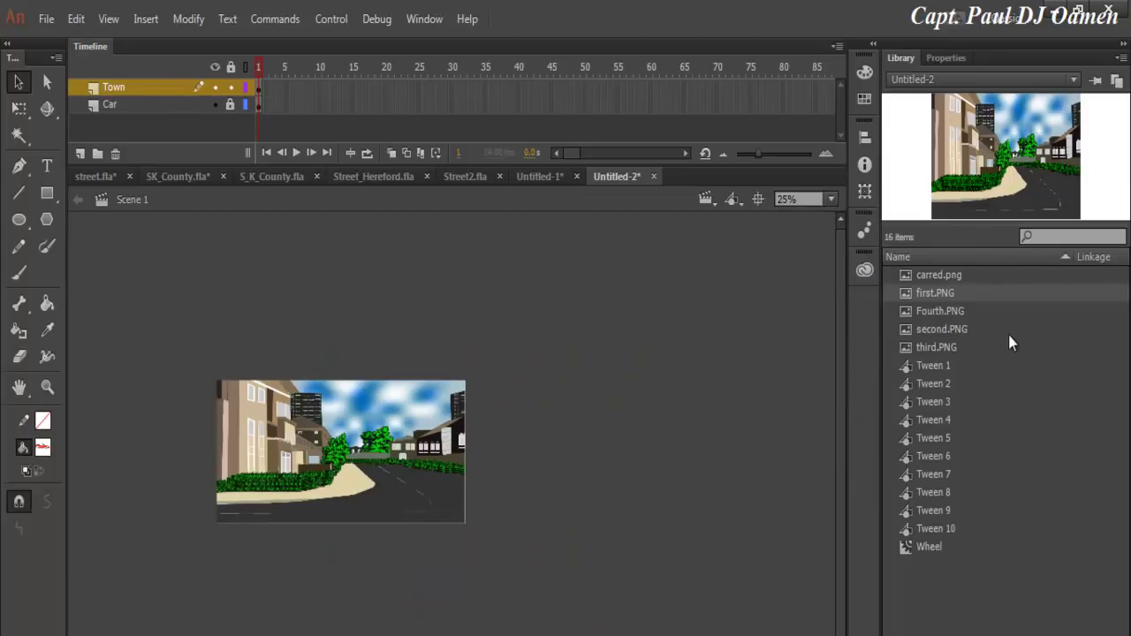
{"action": "left_click", "coordinate": [910, 330]}
{"action": "left_click_drag", "start_coordinate": [539, 438], "coordinate": [539, 438]}
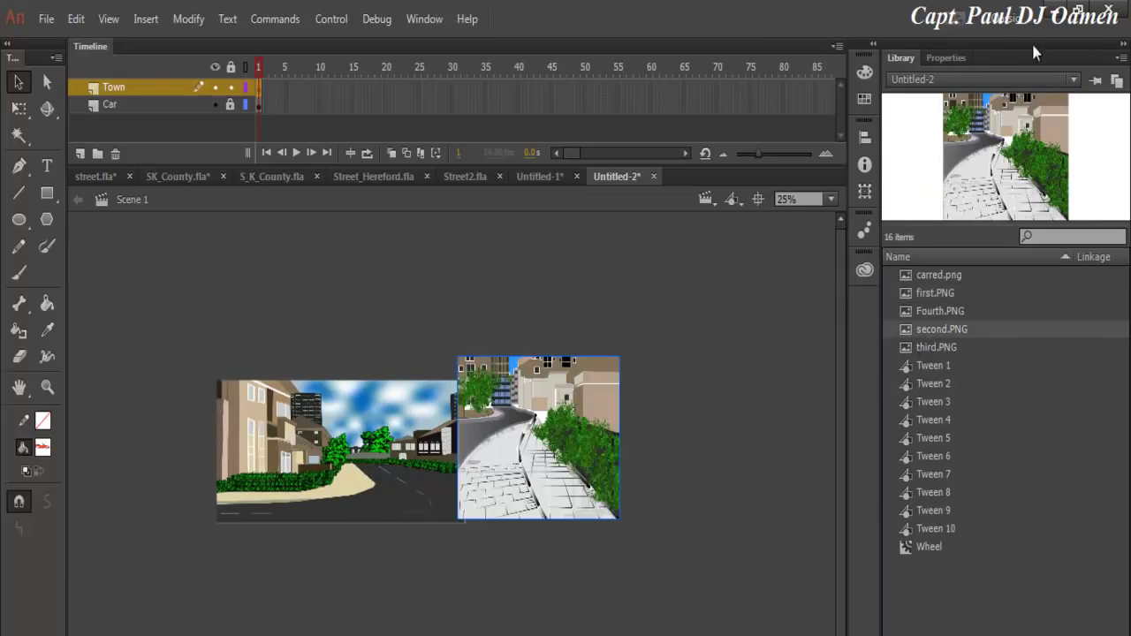
Resize second.PNG to 1200 by 600 px and move it flush against the right edge of the first street image
{"action": "left_click", "coordinate": [946, 58]}
{"action": "left_click", "coordinate": [954, 225]}
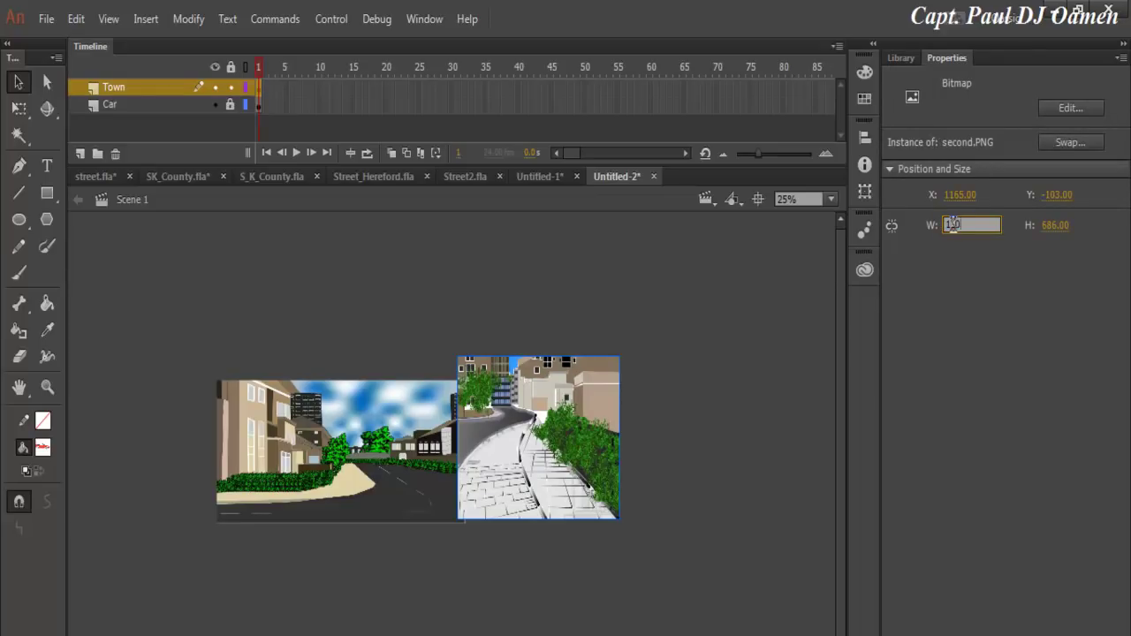
{"action": "left_click", "coordinate": [1059, 223]}
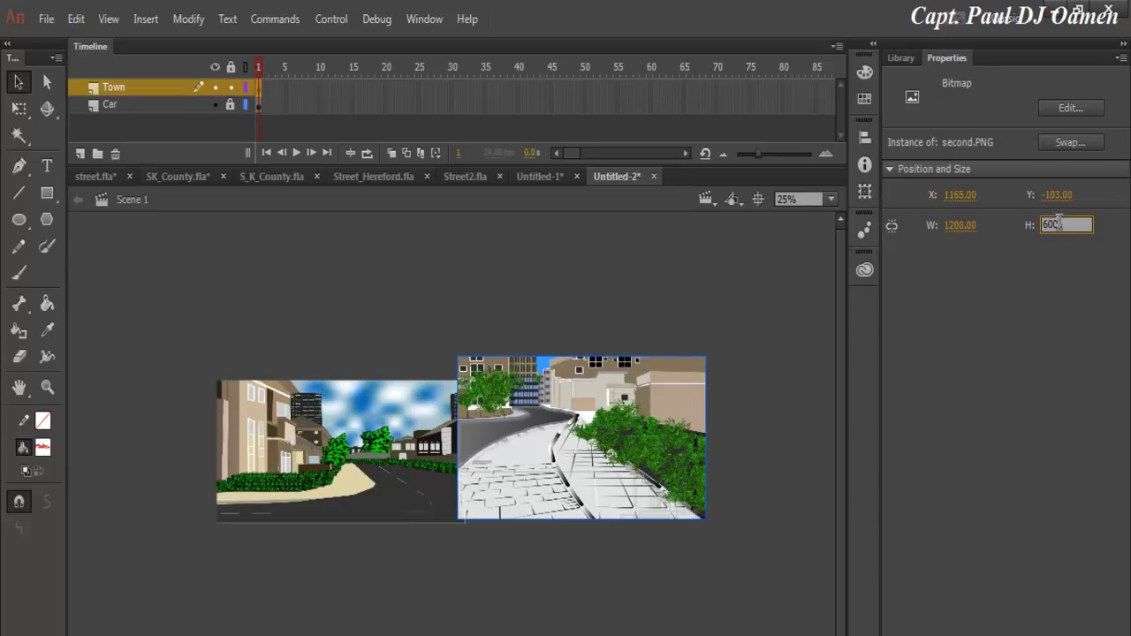
{"action": "type", "text": "600"}
{"action": "key", "text": "Return"}
{"action": "mouse_move", "coordinate": [615, 396]}
{"action": "left_mouse_down"}
{"action": "mouse_move", "coordinate": [625, 435]}
{"action": "mouse_move", "coordinate": [643, 434]}
{"action": "mouse_move", "coordinate": [625, 416]}
{"action": "left_mouse_up"}
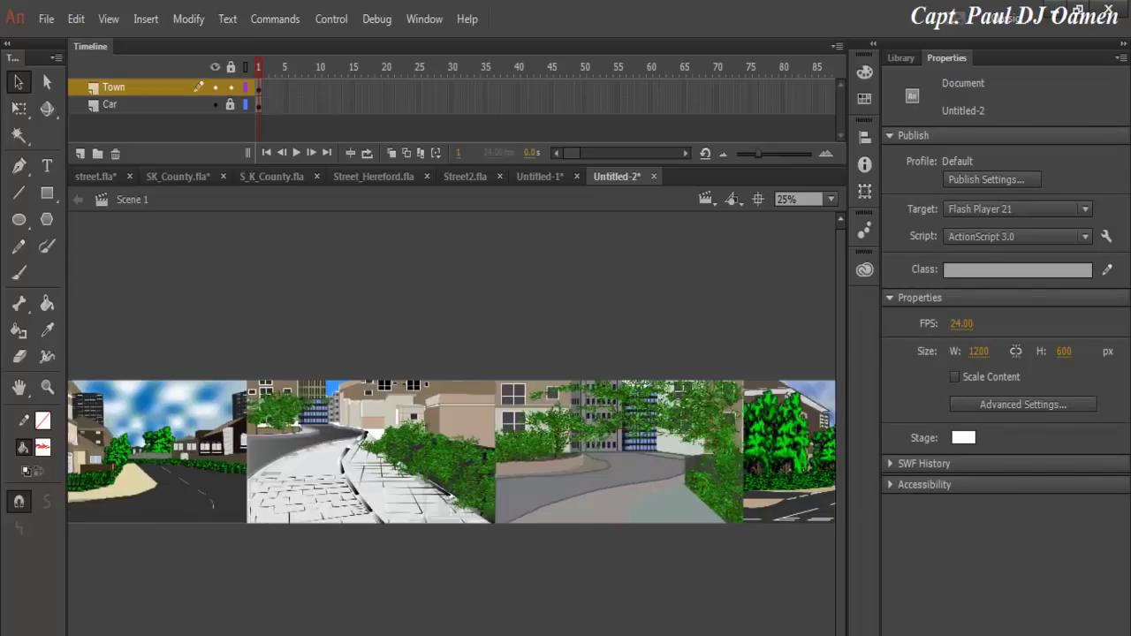
Select all four street images on the Town layer and group them
{"action": "left_click", "coordinate": [707, 442]}
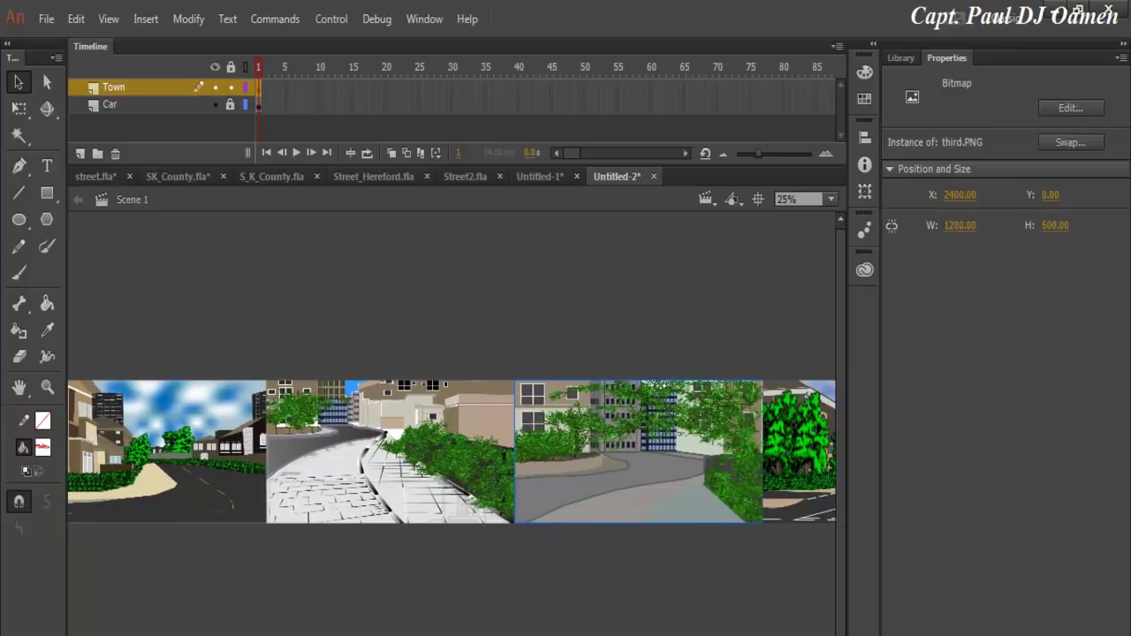
{"action": "left_click", "coordinate": [500, 415]}
{"action": "left_click", "coordinate": [281, 500], "text": "shift"}
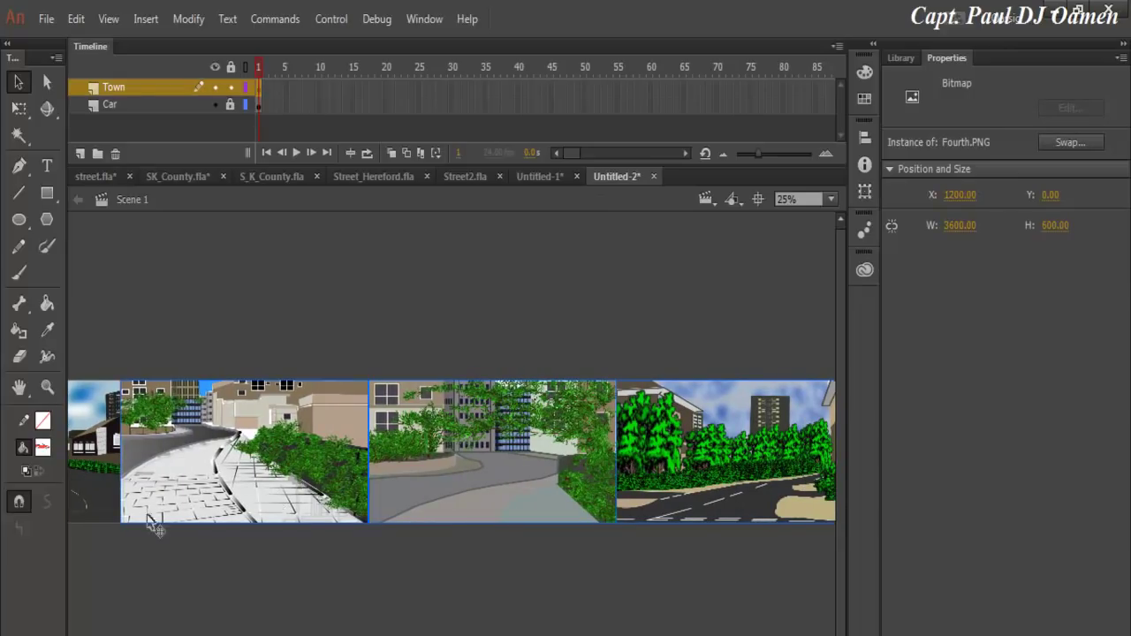
{"action": "left_click", "coordinate": [188, 19]}
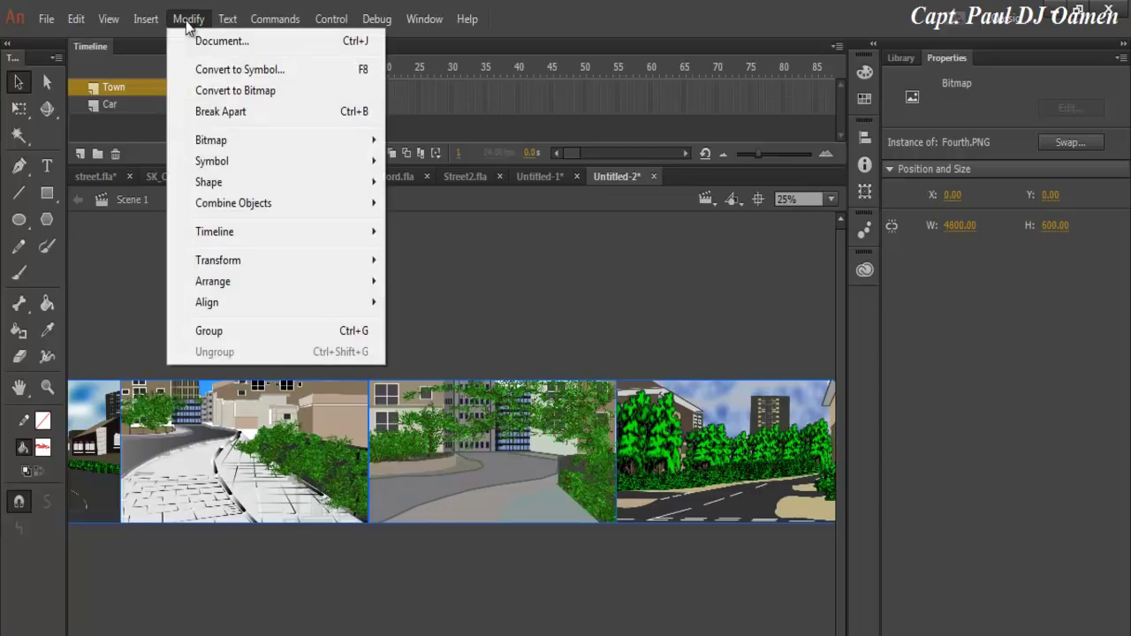
{"action": "left_click", "coordinate": [356, 330]}
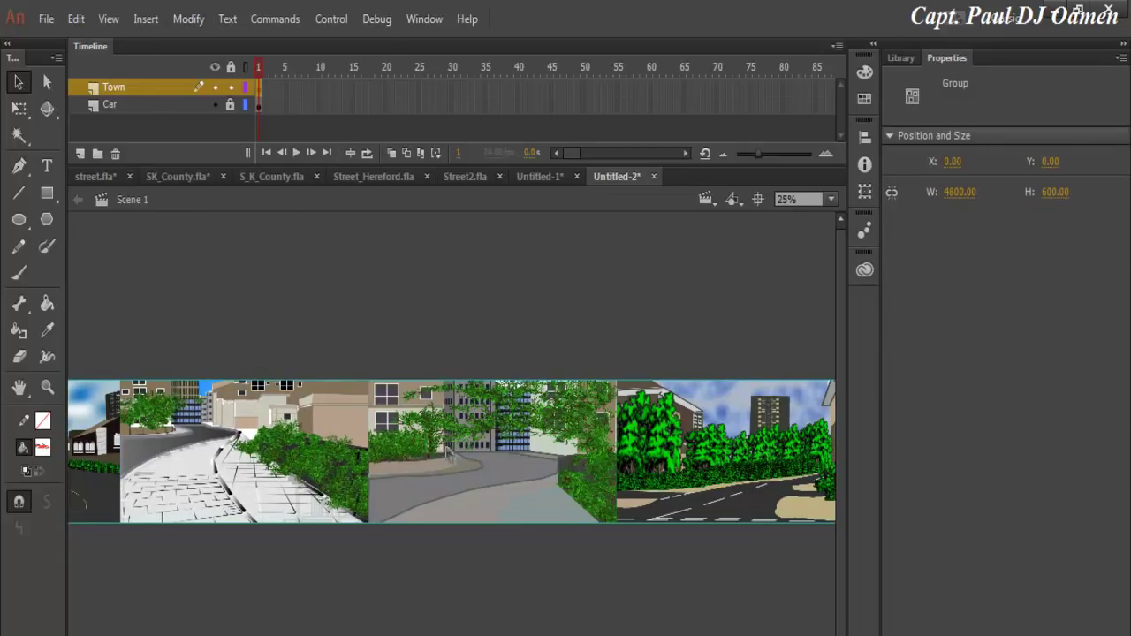
Convert the grouped street images to a movie clip symbol named Town
{"action": "right_click", "coordinate": [447, 452]}
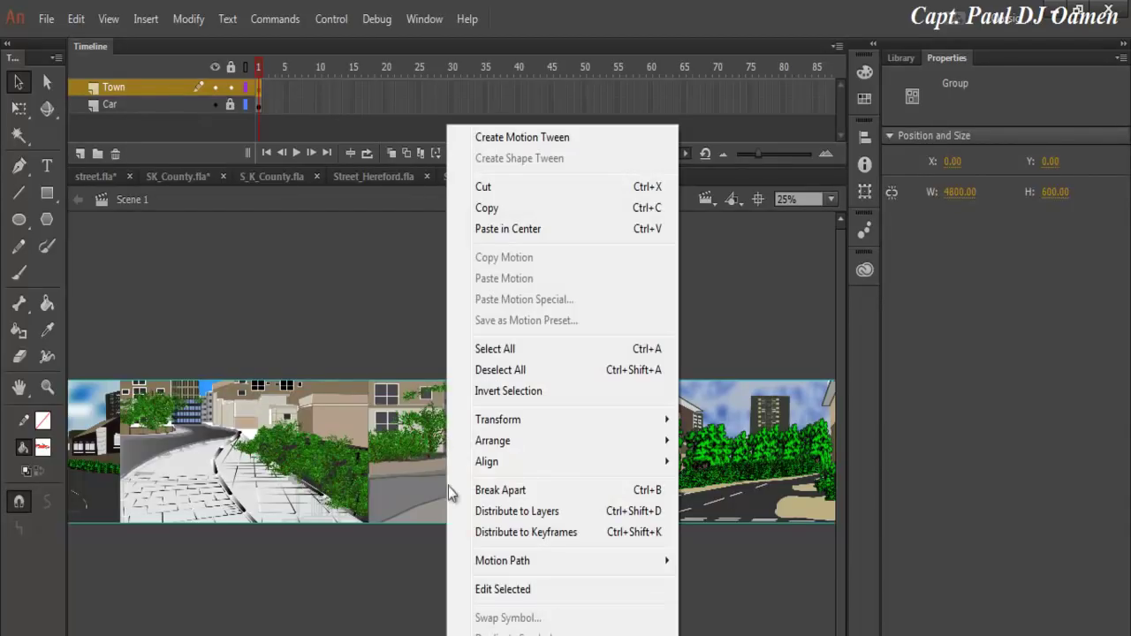
{"action": "left_click", "coordinate": [185, 18]}
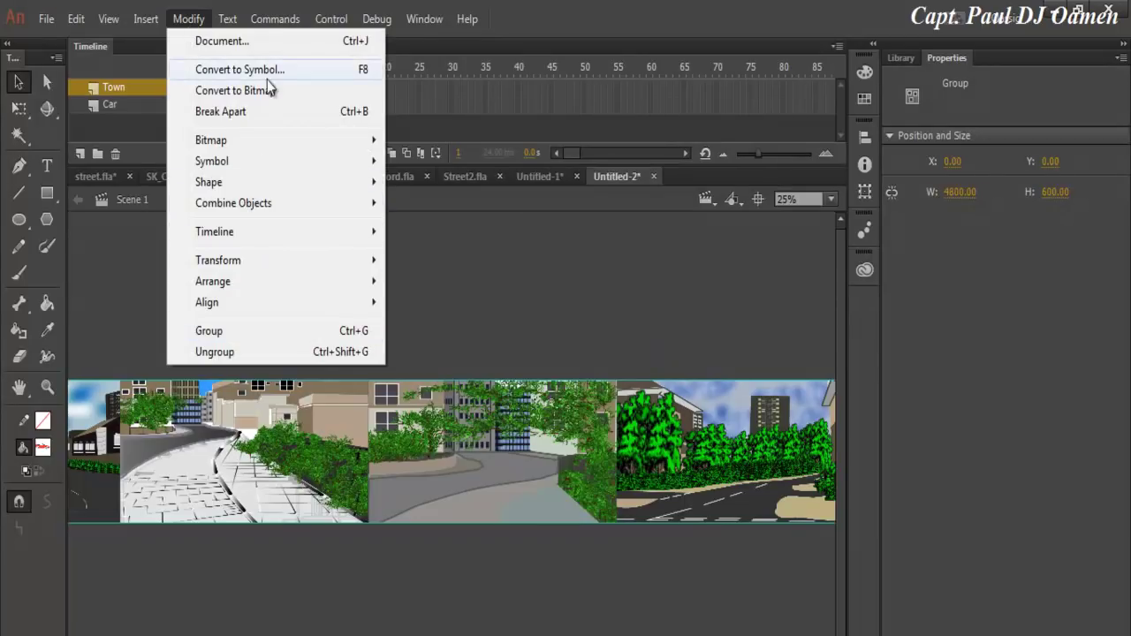
{"action": "left_click", "coordinate": [269, 69]}
{"action": "type", "text": "Town"}
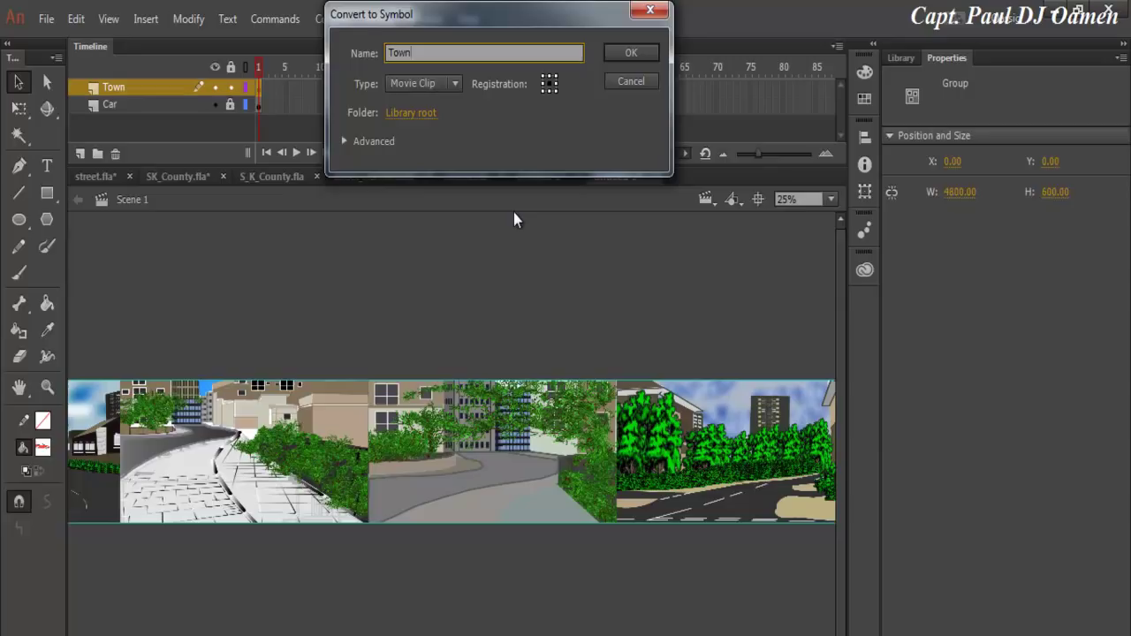
{"action": "left_click", "coordinate": [655, 50]}
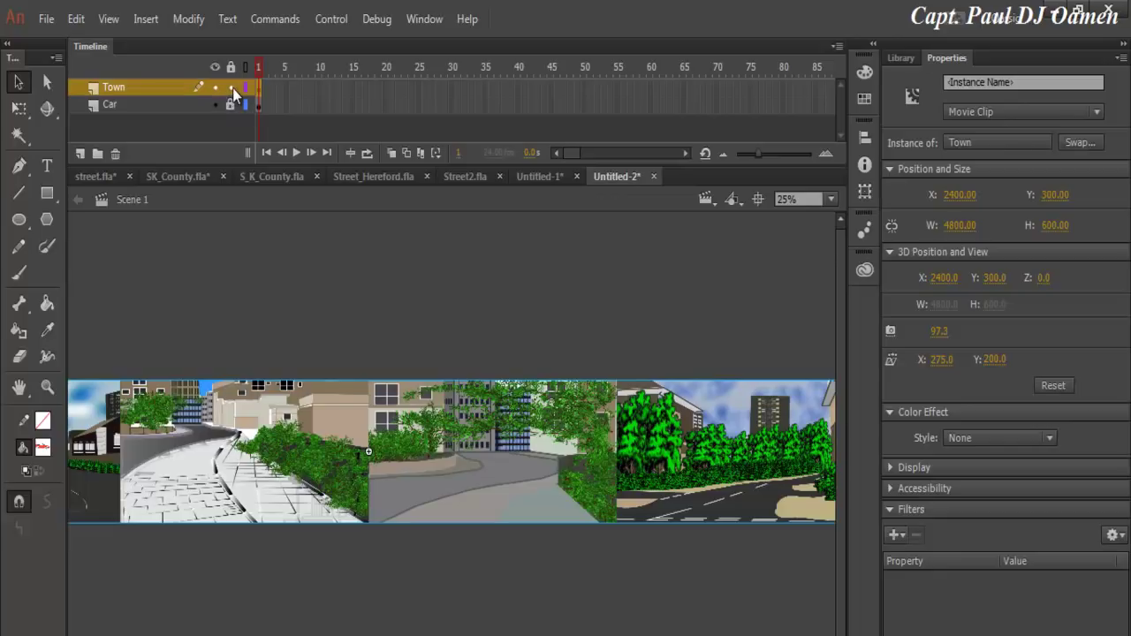
Lock the Town layer and add a new layer above it named Road
{"action": "left_click", "coordinate": [230, 88]}
{"action": "left_click", "coordinate": [79, 155]}
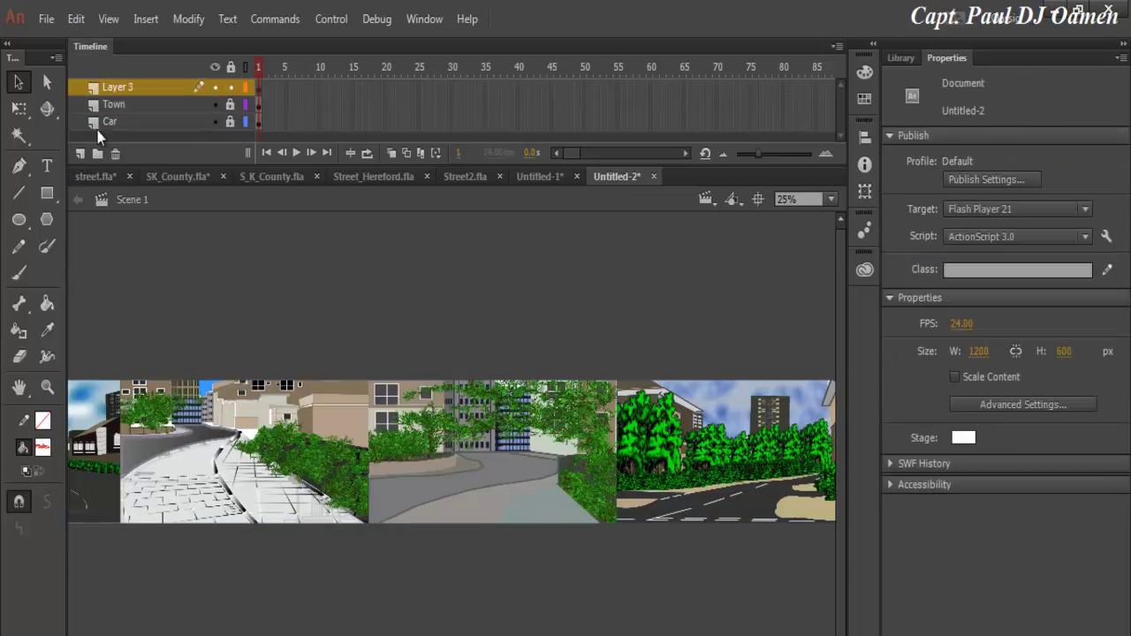
{"action": "double_click", "coordinate": [120, 89]}
{"action": "type", "text": "Road"}
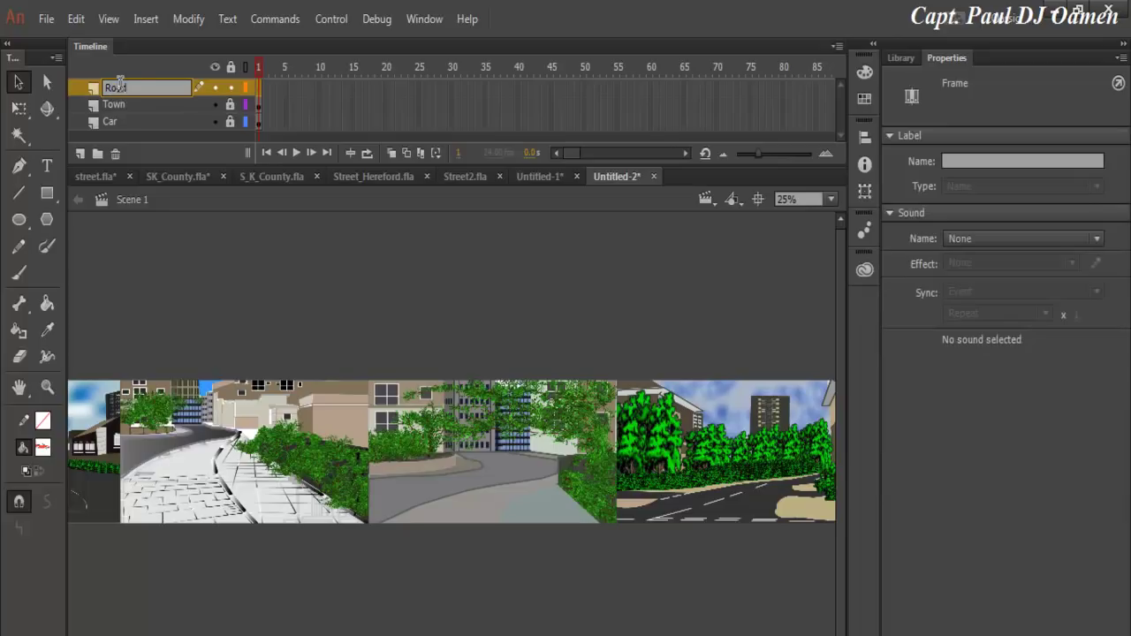
Draw a black rectangle without stroke, about 2993 by 132 px, along the bottom of the street images from the first image's left edge
{"action": "scroll", "coordinate": [189, 548], "scroll_direction": "left", "scroll_amount": 5}
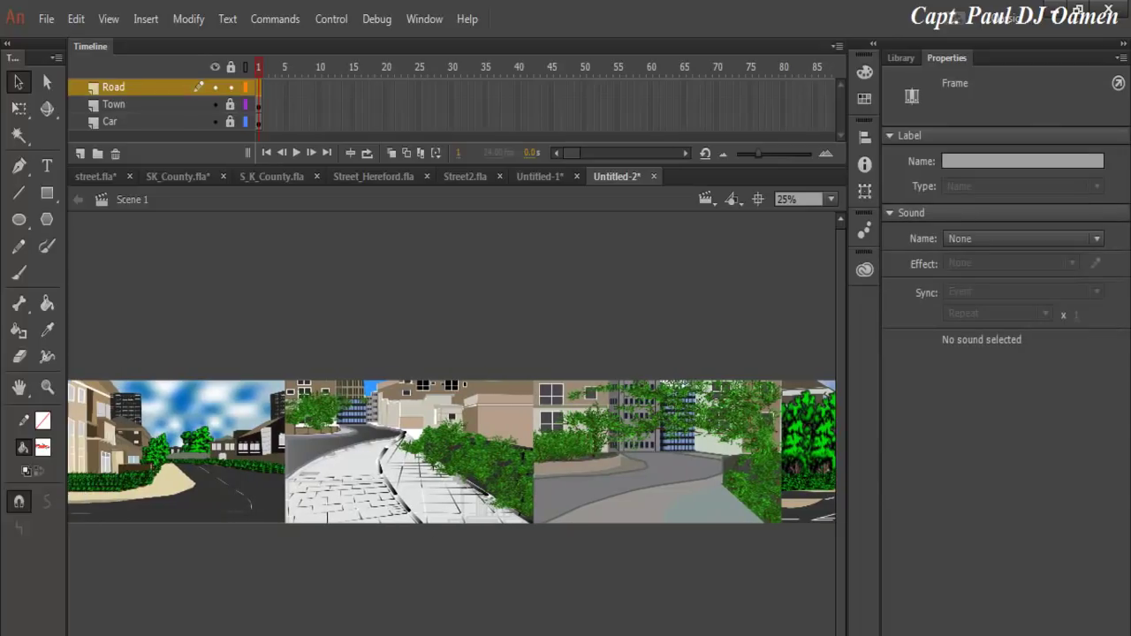
{"action": "left_click", "coordinate": [189, 561]}
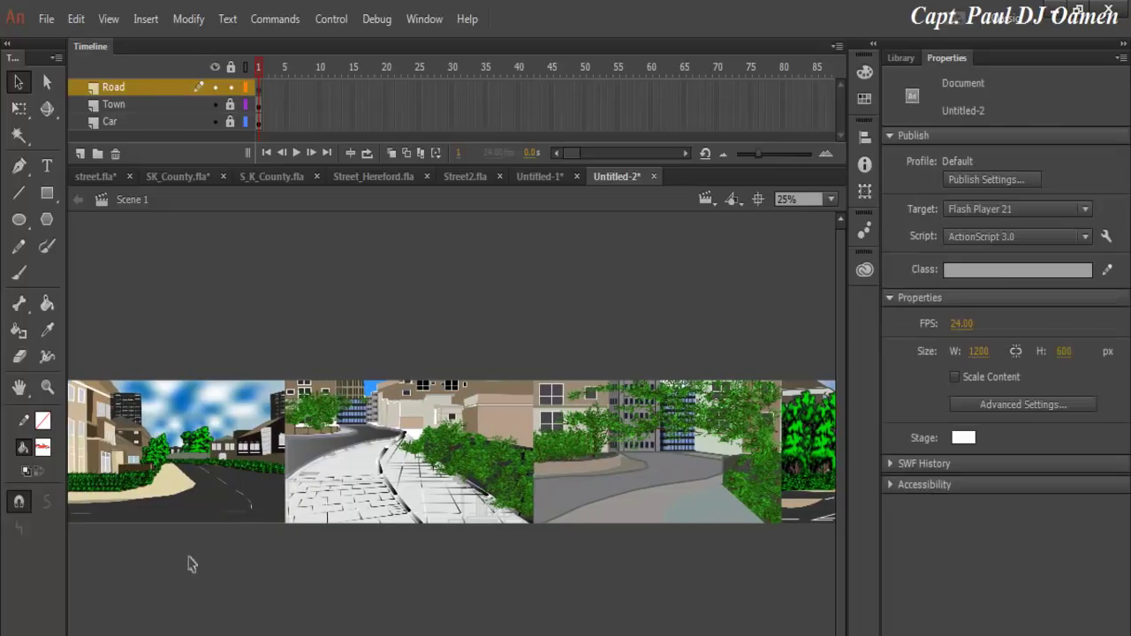
{"action": "left_click", "coordinate": [42, 449]}
{"action": "left_click", "coordinate": [115, 610]}
{"action": "left_click_drag", "start_coordinate": [372, 634], "coordinate": [363, 634]}
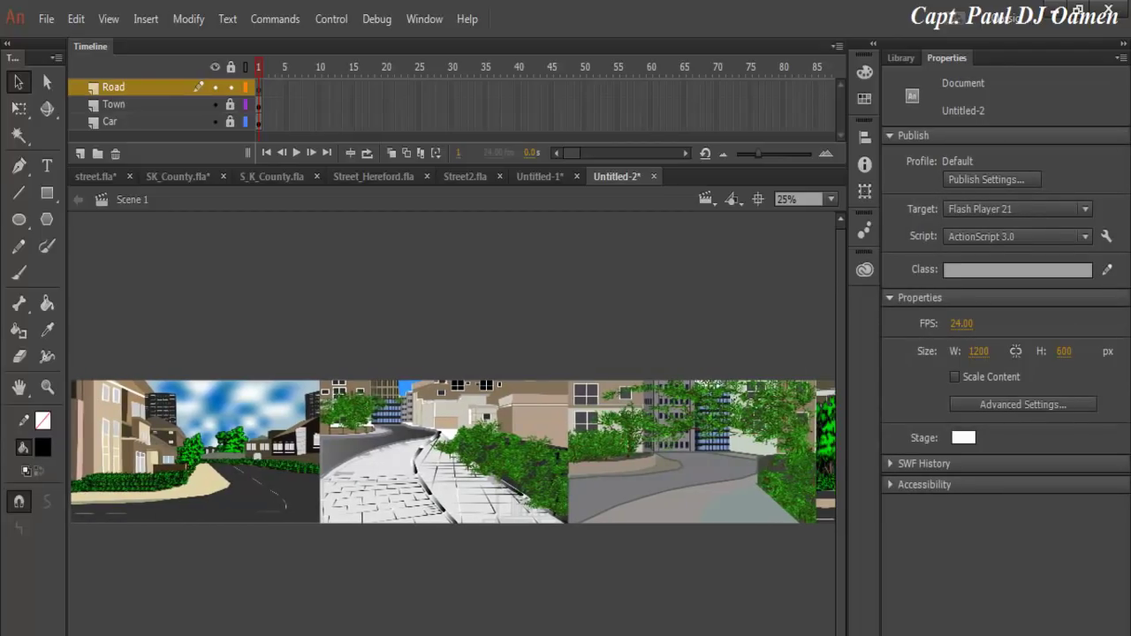
{"action": "left_click", "coordinate": [47, 194]}
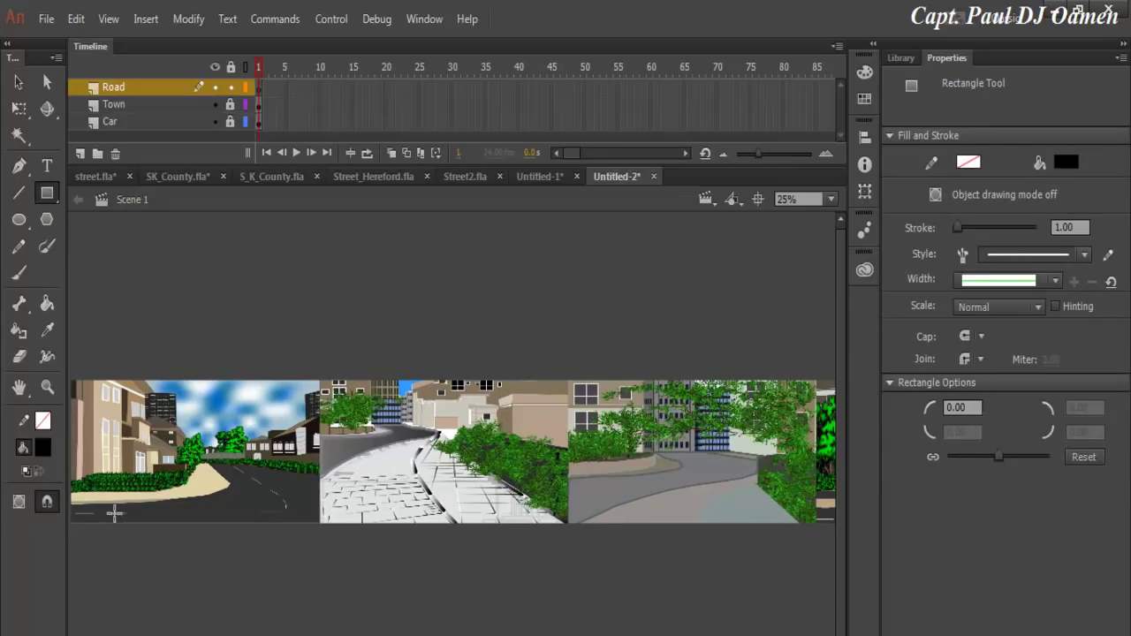
{"action": "left_click_drag", "start_coordinate": [70, 493], "coordinate": [692, 524]}
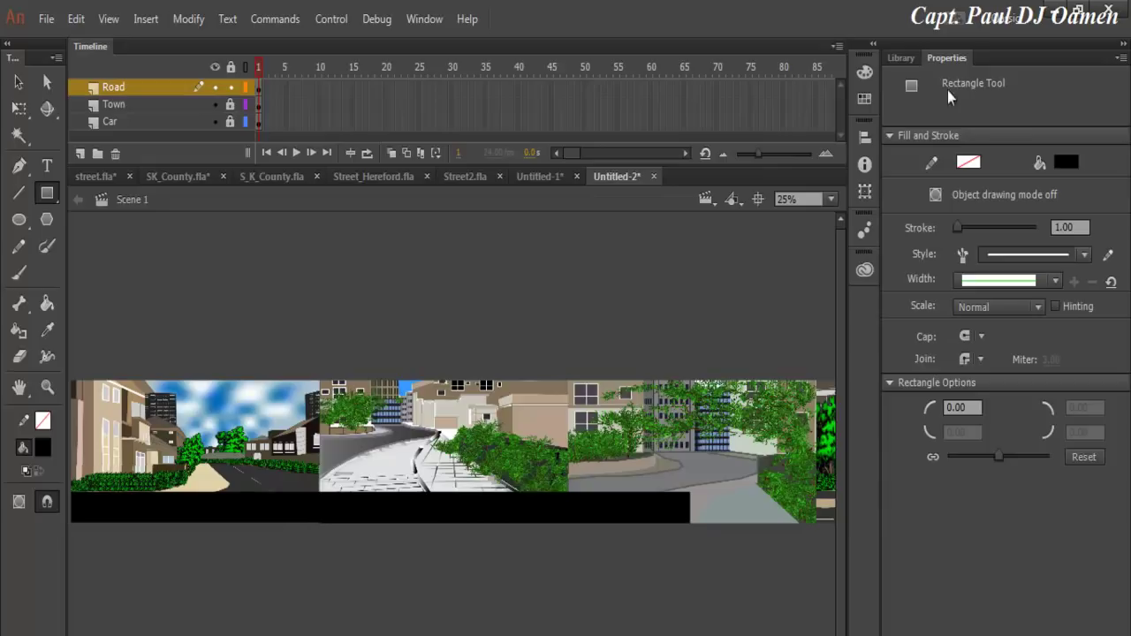
Set the black road rectangle's width to 4800 px
{"action": "left_click", "coordinate": [17, 81]}
{"action": "left_click", "coordinate": [623, 516]}
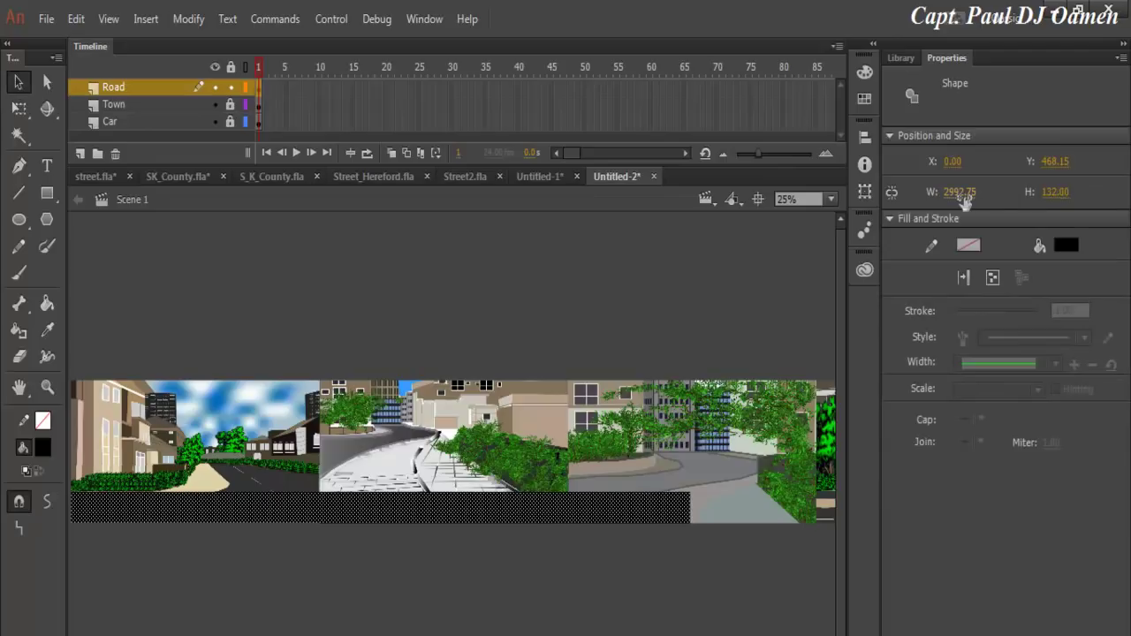
{"action": "left_click", "coordinate": [963, 197]}
{"action": "type", "text": "4800"}
{"action": "key", "text": "Return"}
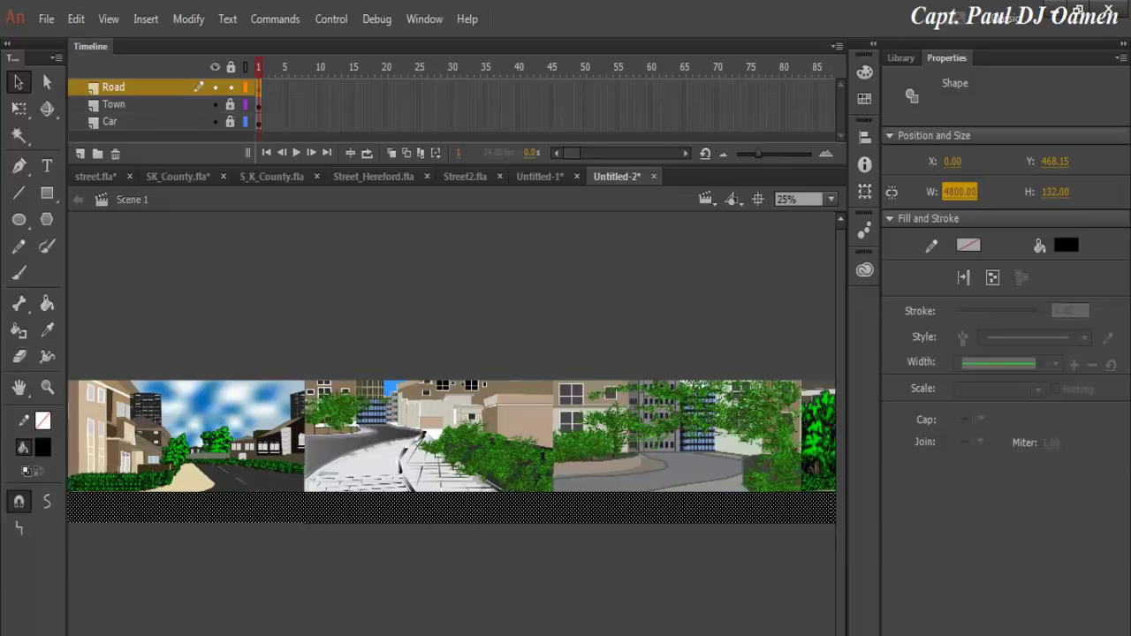
{"action": "left_click", "coordinate": [693, 599]}
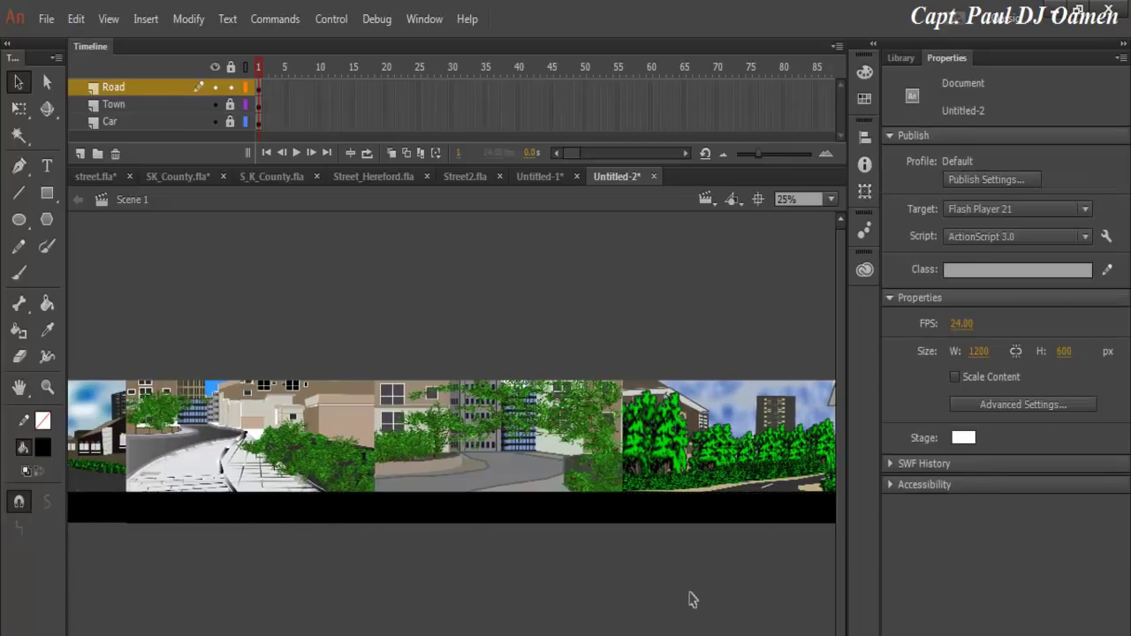
Draw a thin white rectangle, about 336 by 20 px, in the empty area below the road as a lane dash
{"action": "left_click", "coordinate": [43, 191]}
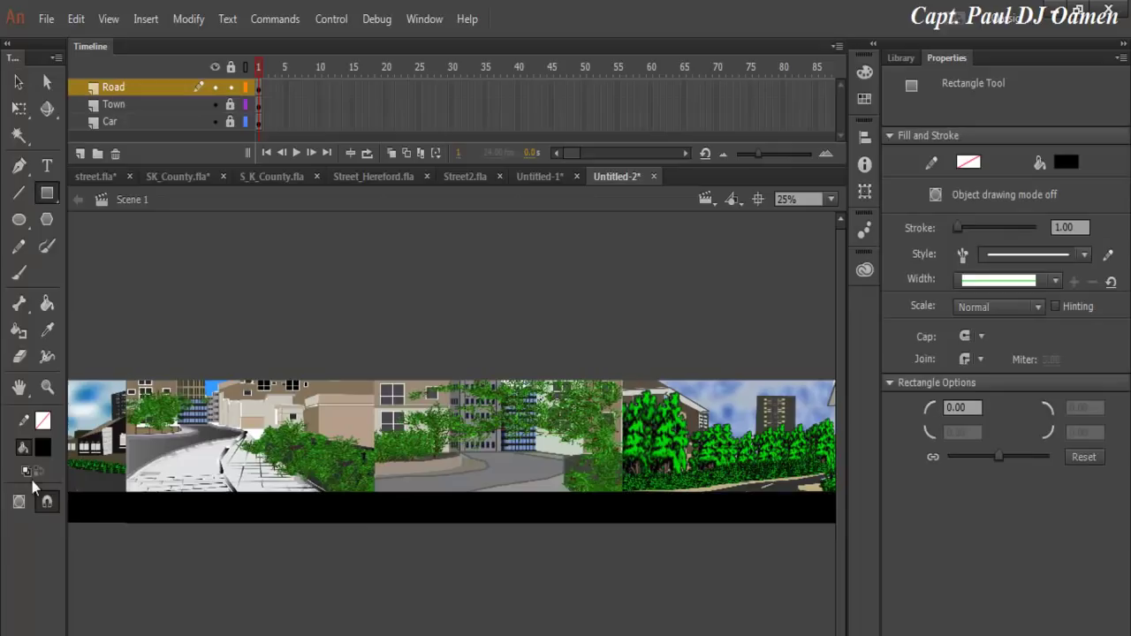
{"action": "left_click", "coordinate": [42, 448]}
{"action": "left_click", "coordinate": [106, 576]}
{"action": "mouse_move", "coordinate": [339, 564]}
{"action": "left_mouse_down"}
{"action": "mouse_move", "coordinate": [384, 586]}
{"action": "mouse_move", "coordinate": [408, 566]}
{"action": "left_mouse_up"}
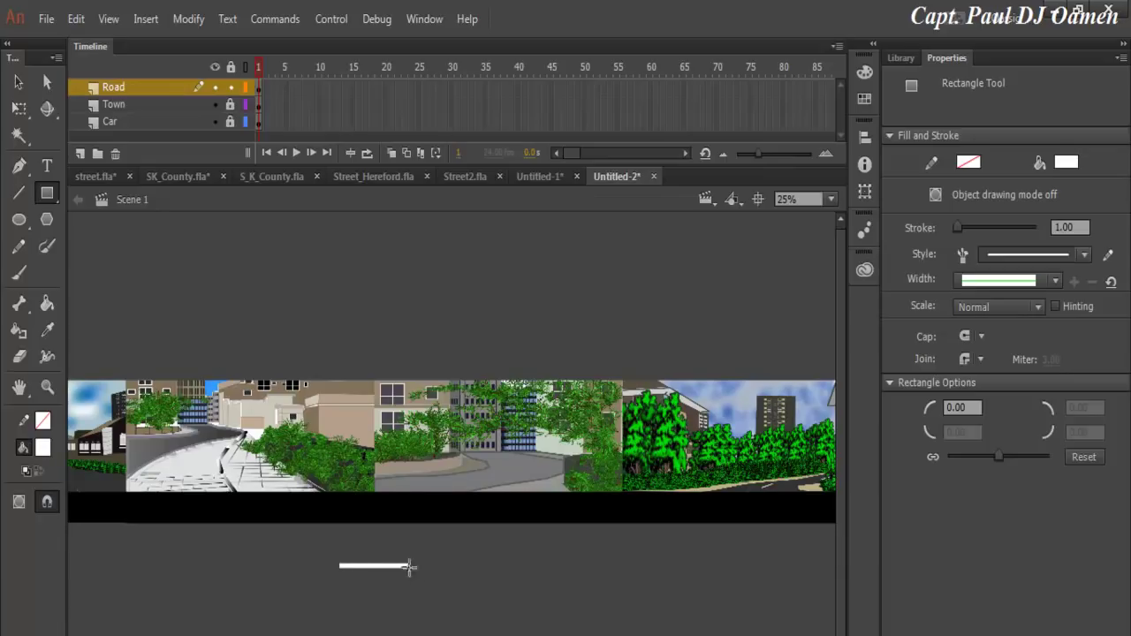
Duplicate the white lane dash and space the dashes in a row along the middle of the black road
{"action": "left_click", "coordinate": [18, 82]}
{"action": "left_click_drag", "start_coordinate": [290, 549], "coordinate": [502, 624]}
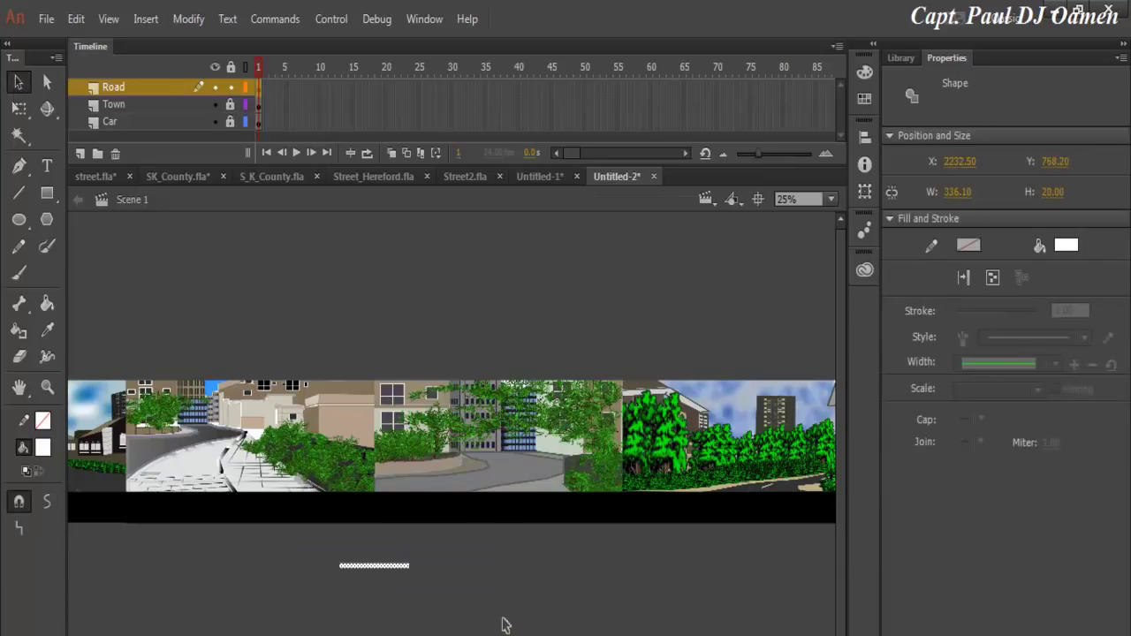
{"action": "key", "text": "ctrl+d"}
{"action": "key", "text": "ctrl+d"}
{"action": "left_click_drag", "start_coordinate": [422, 583], "coordinate": [147, 510]}
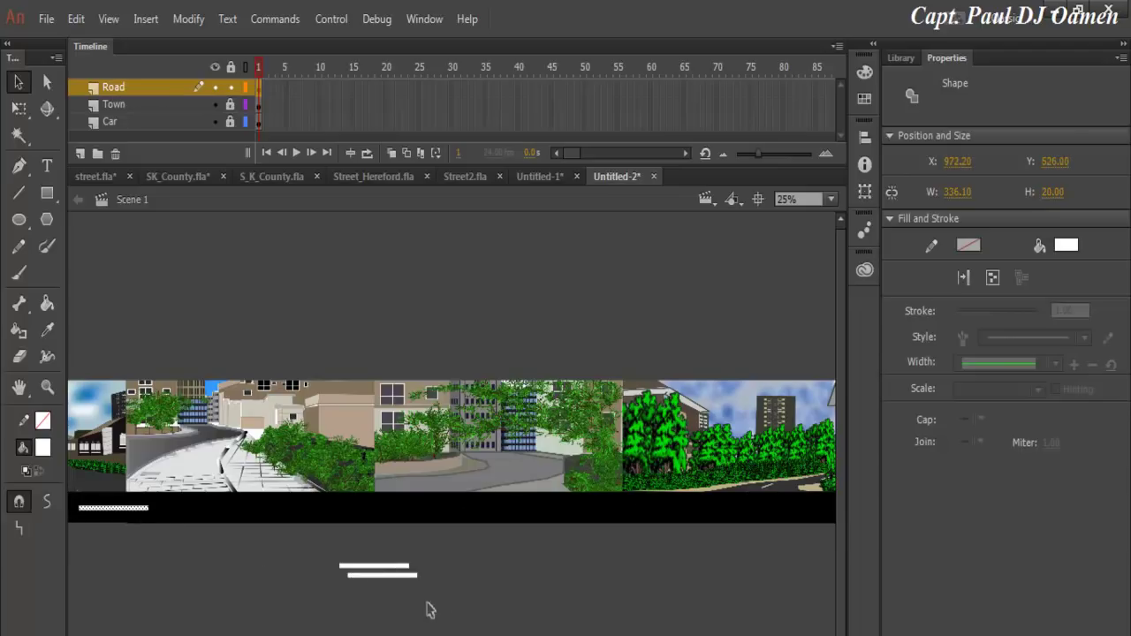
{"action": "left_click", "coordinate": [389, 575]}
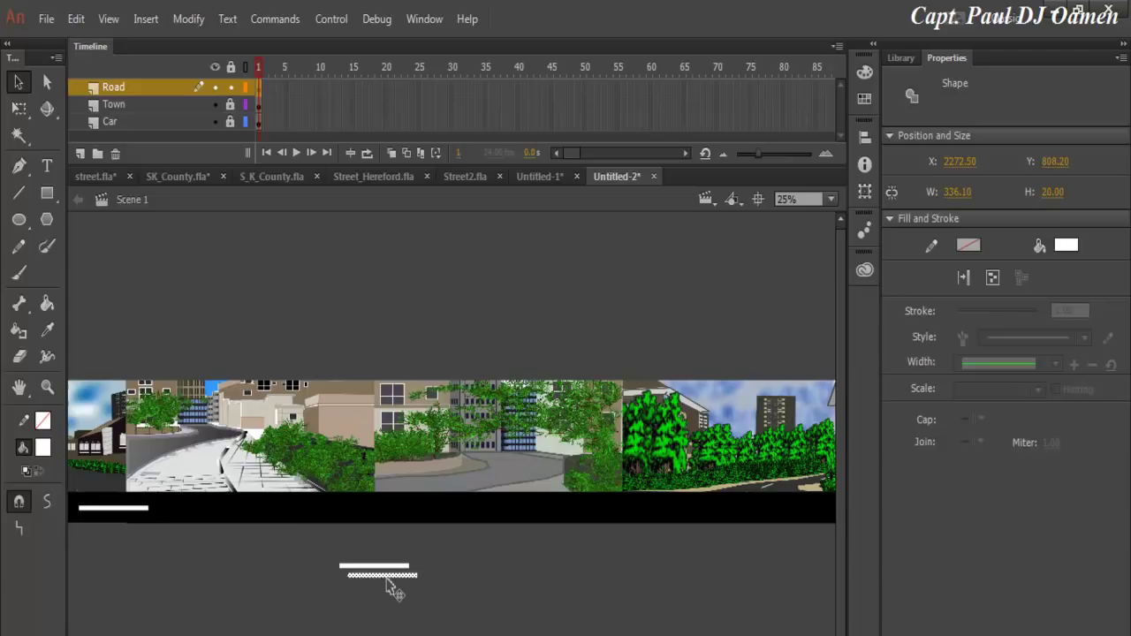
{"action": "mouse_move", "coordinate": [342, 566]}
{"action": "left_mouse_down"}
{"action": "mouse_move", "coordinate": [245, 513]}
{"action": "mouse_move", "coordinate": [202, 509]}
{"action": "left_mouse_up"}
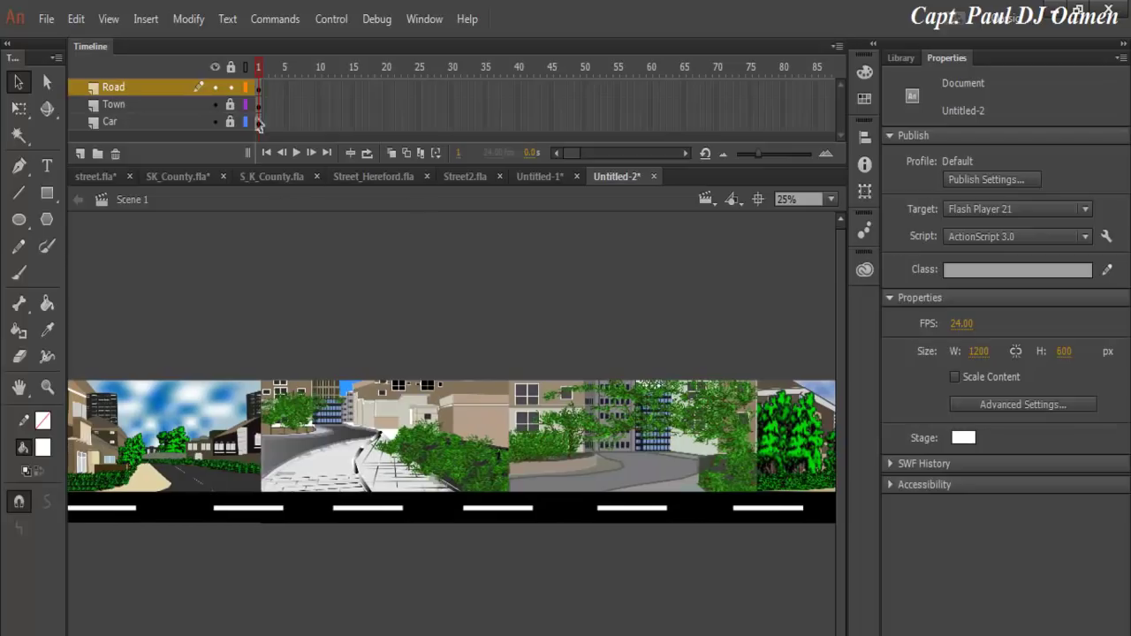
Move the Car layer above Road and Town, and group the road with its white dashes on the Road layer
{"action": "left_click_drag", "start_coordinate": [136, 121], "coordinate": [146, 83]}
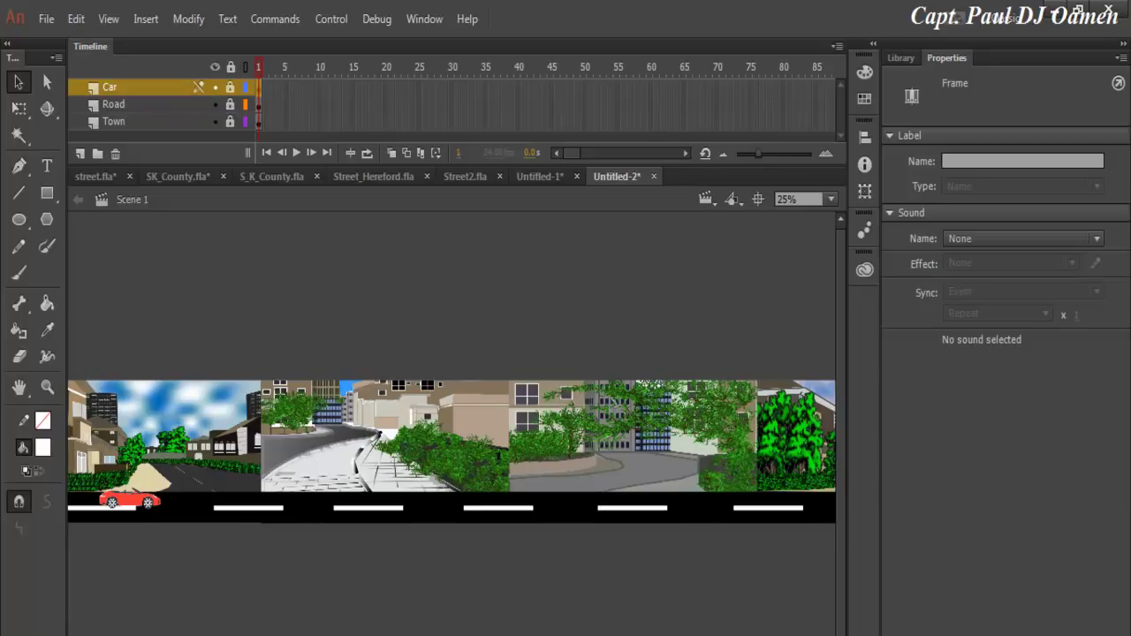
{"action": "left_click", "coordinate": [258, 104]}
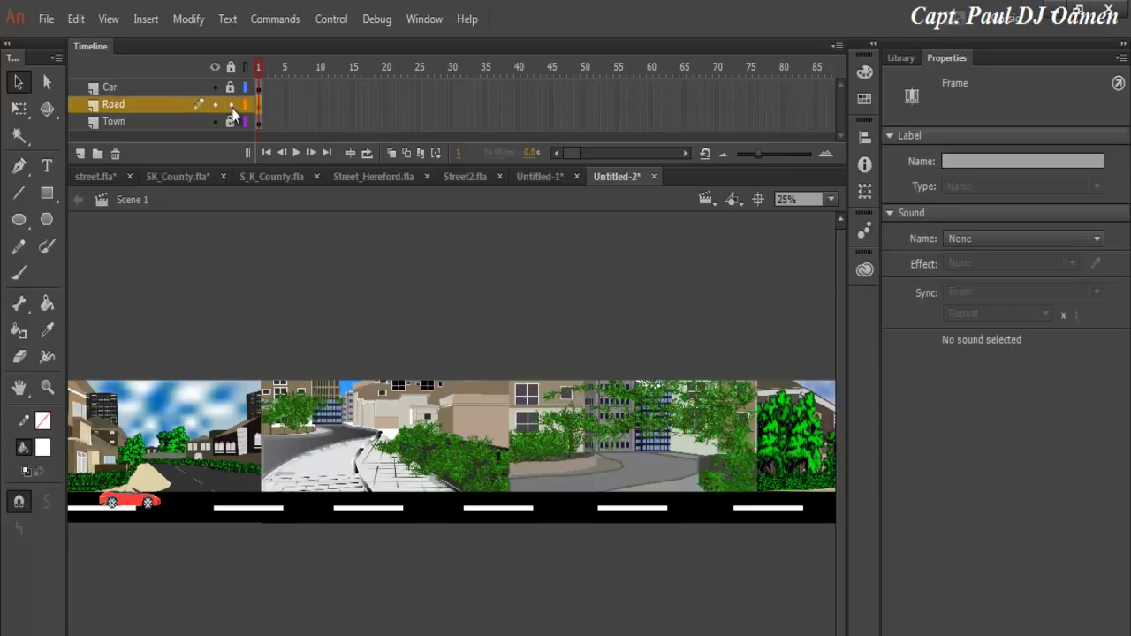
{"action": "left_click", "coordinate": [259, 111]}
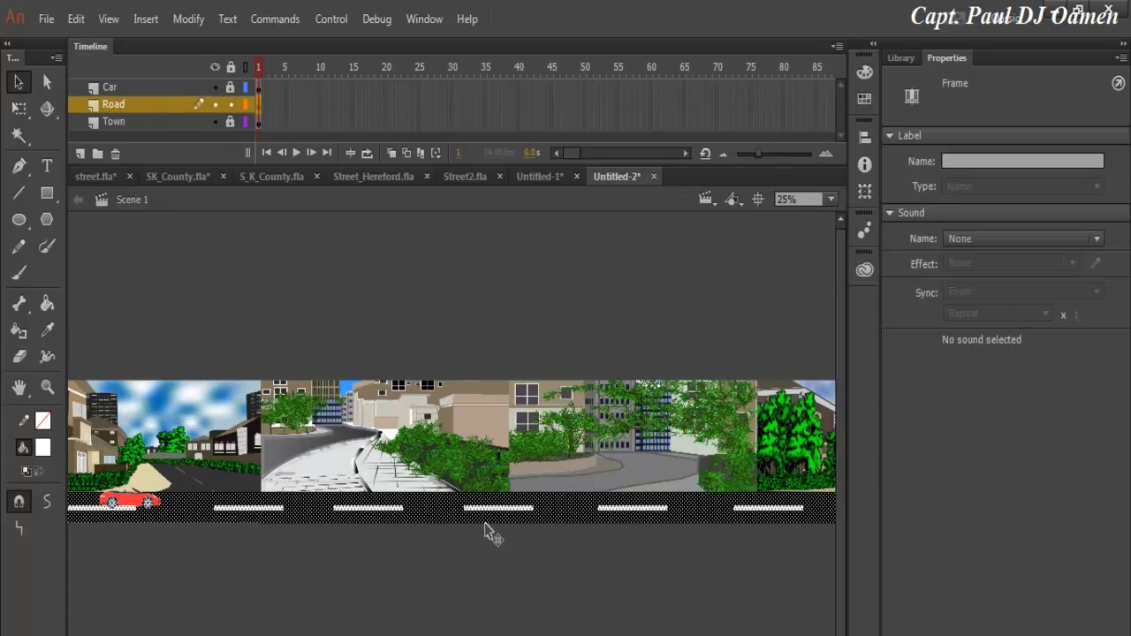
{"action": "left_click", "coordinate": [199, 19]}
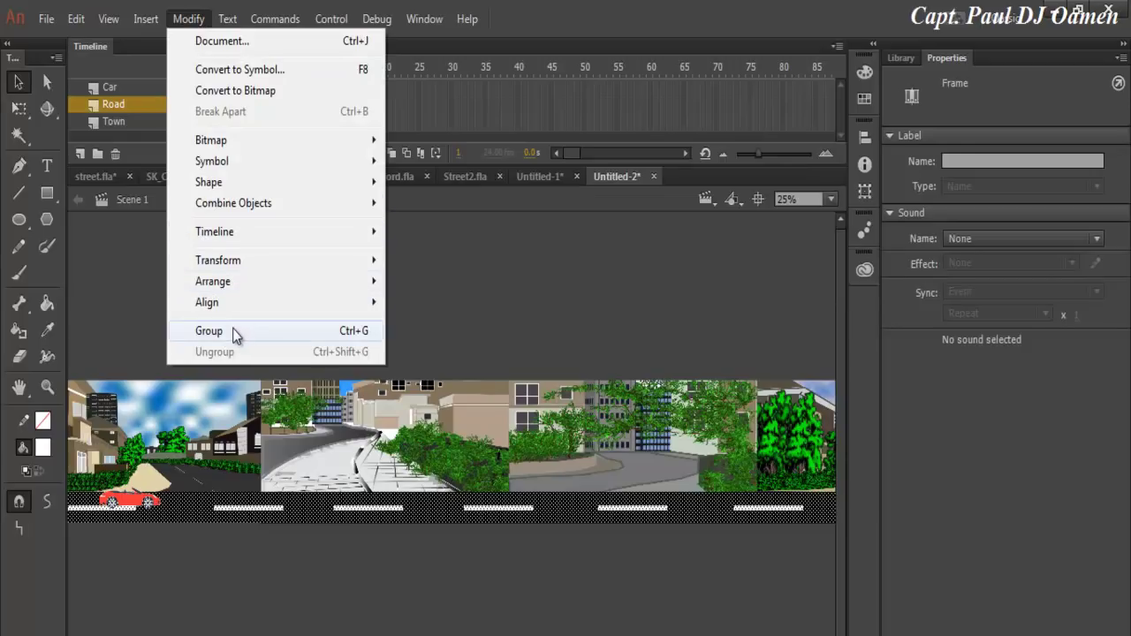
{"action": "left_click", "coordinate": [305, 330]}
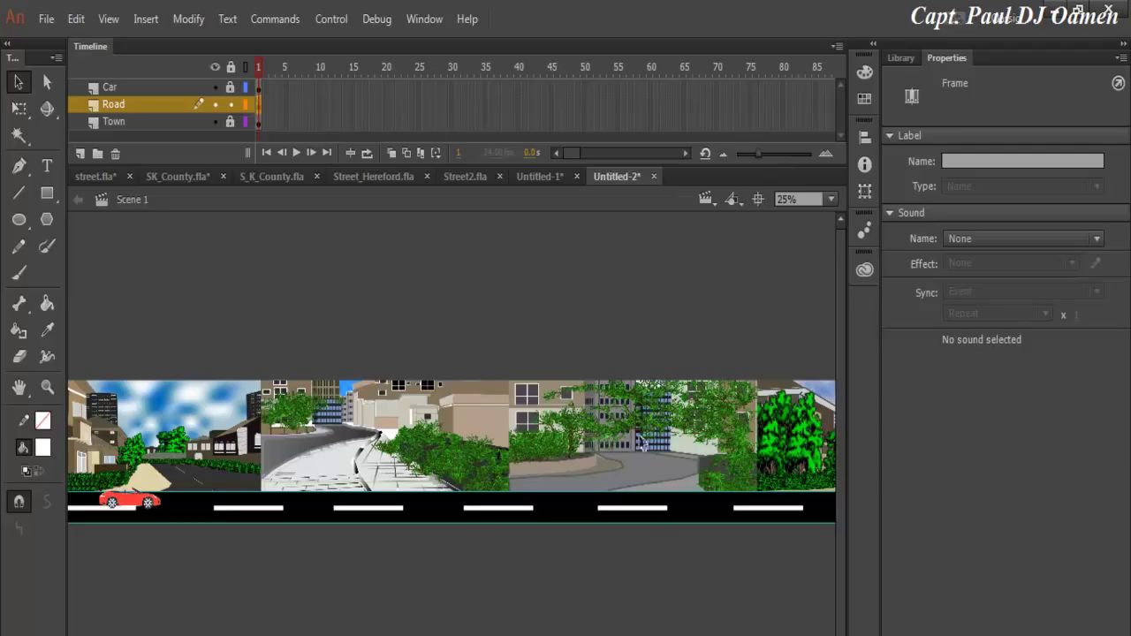
{"action": "left_click", "coordinate": [258, 123]}
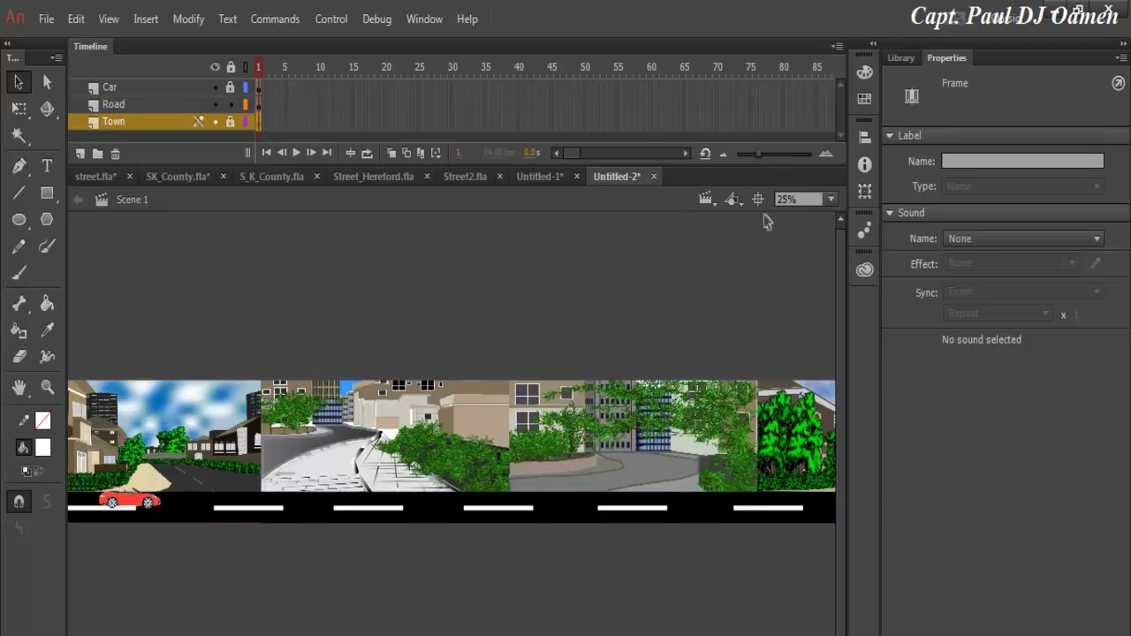
{"action": "left_click_drag", "start_coordinate": [760, 154], "coordinate": [745, 155]}
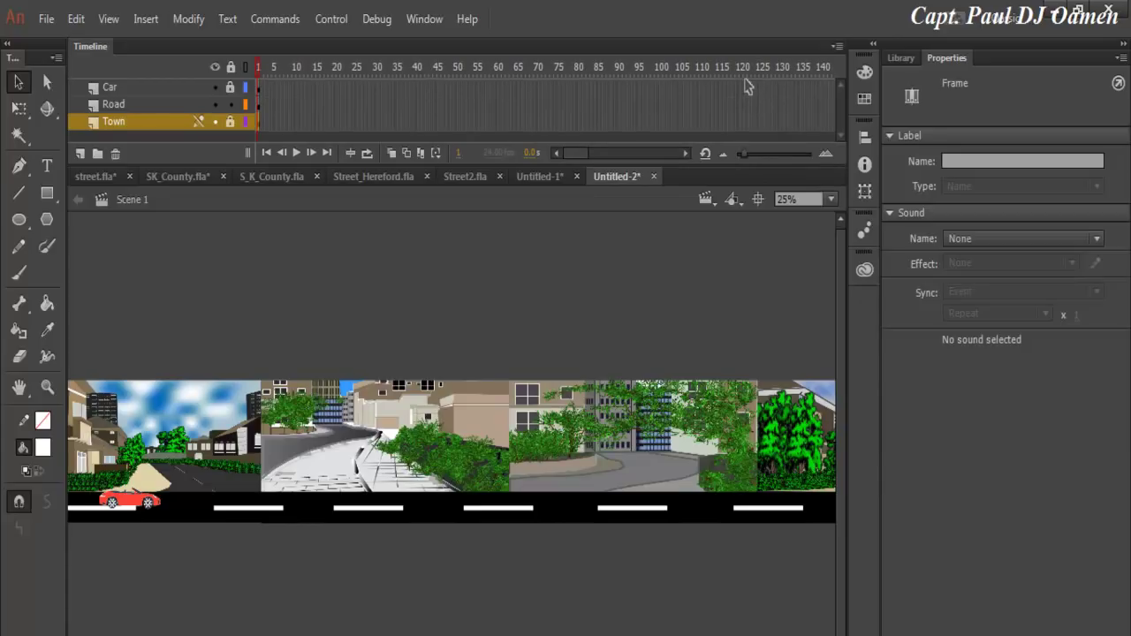
{"action": "left_click", "coordinate": [746, 124]}
{"action": "right_click", "coordinate": [747, 123]}
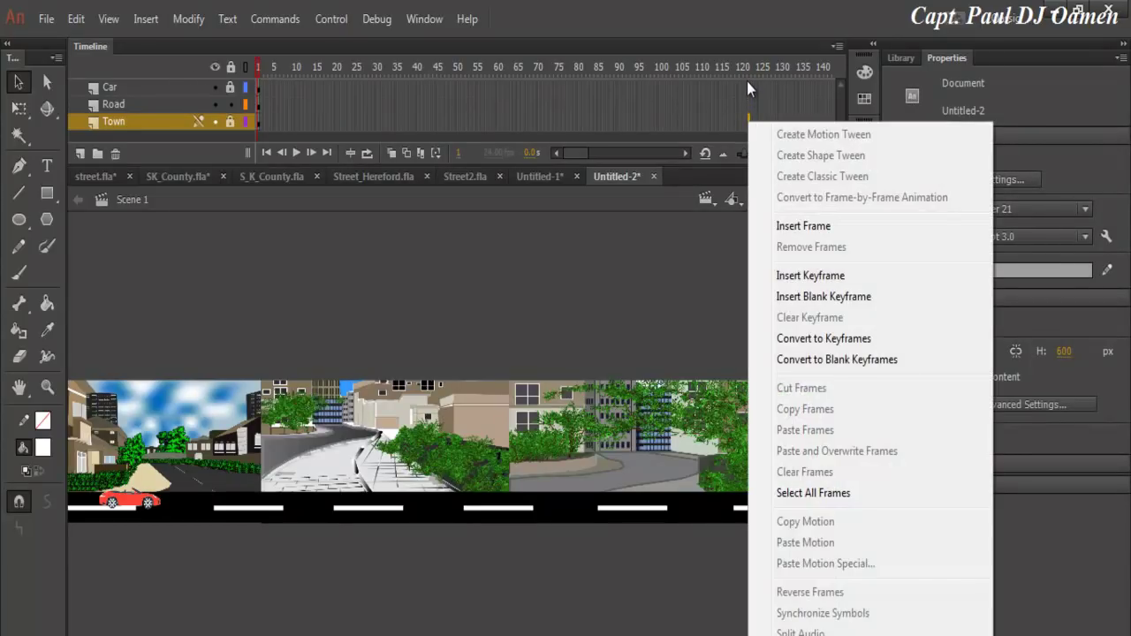
{"action": "key", "text": "Escape"}
{"action": "left_click_drag", "start_coordinate": [748, 153], "coordinate": [753, 149]}
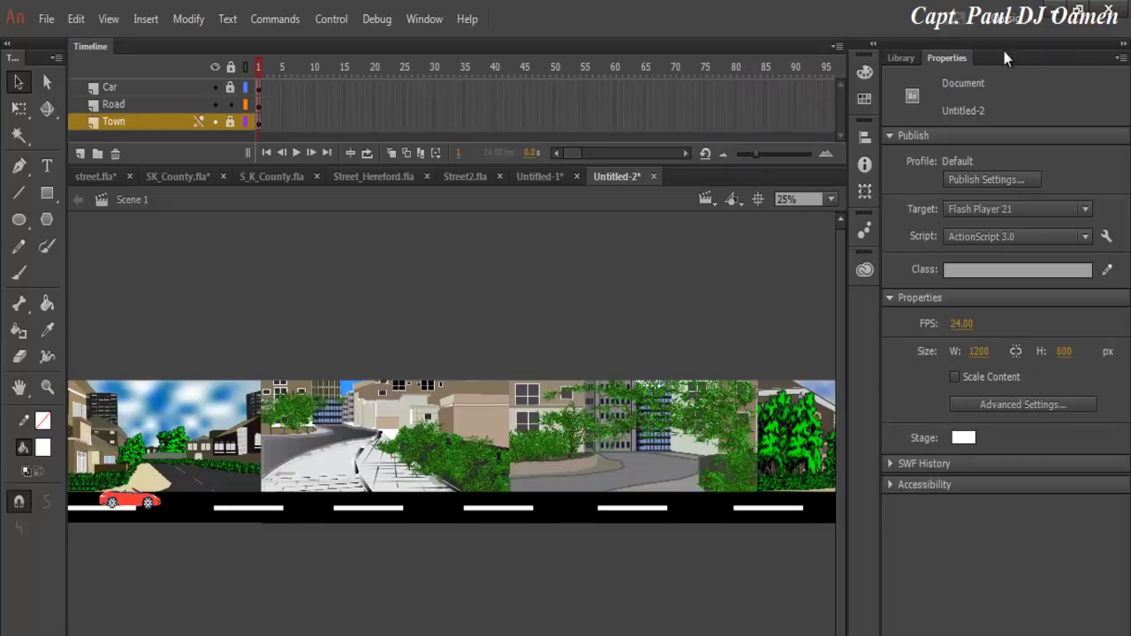
Collapse the Library and Properties panels and hide the Tools panel to widen the timeline
{"action": "left_click", "coordinate": [1121, 44]}
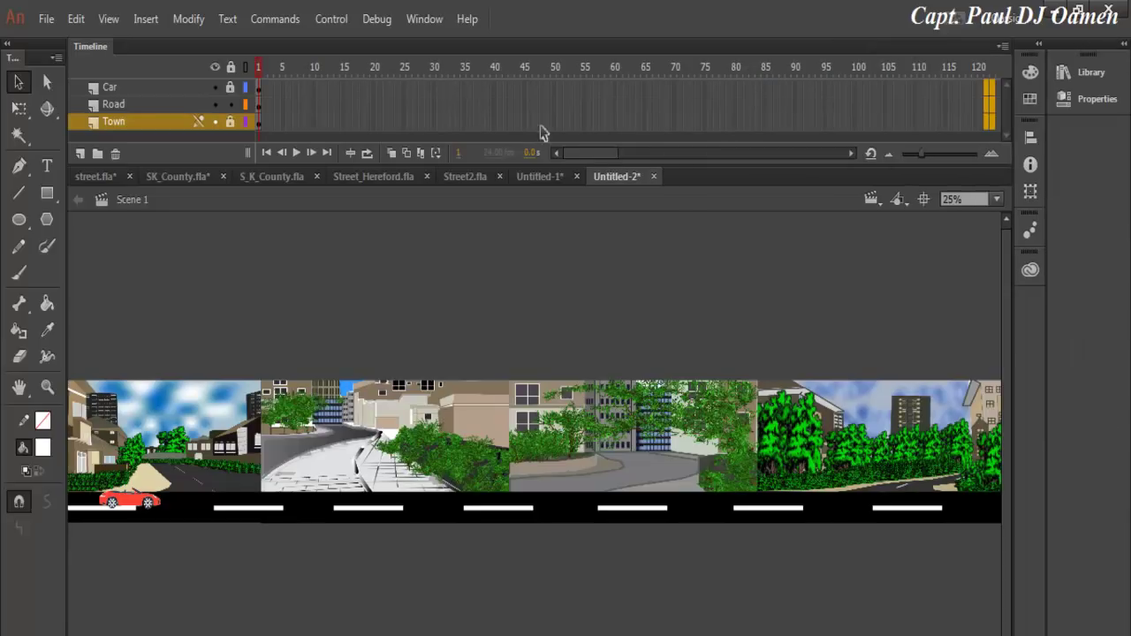
{"action": "left_click", "coordinate": [427, 26]}
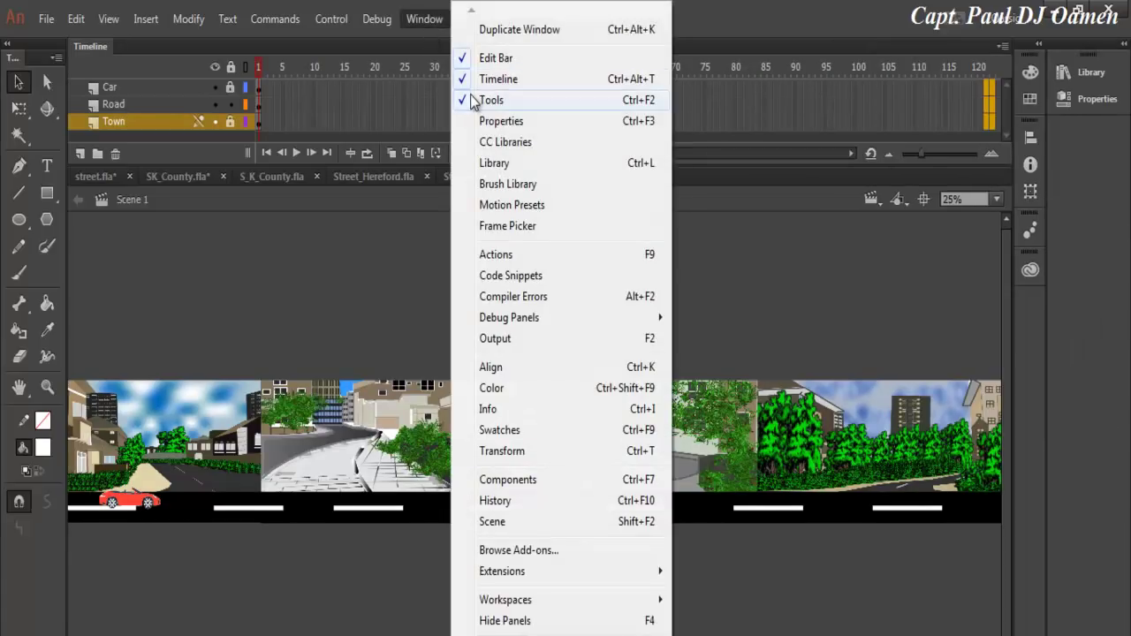
{"action": "left_click", "coordinate": [468, 100]}
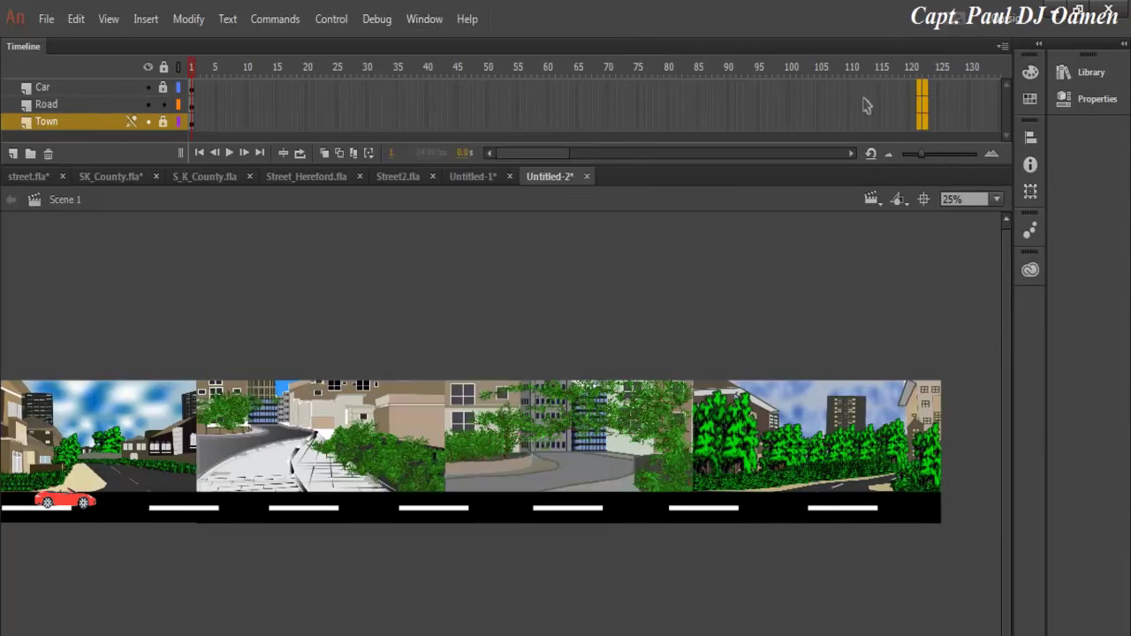
Extend the Car, Road and Town layers by inserting frames up to frame 121
{"action": "left_click_drag", "start_coordinate": [919, 91], "coordinate": [915, 133]}
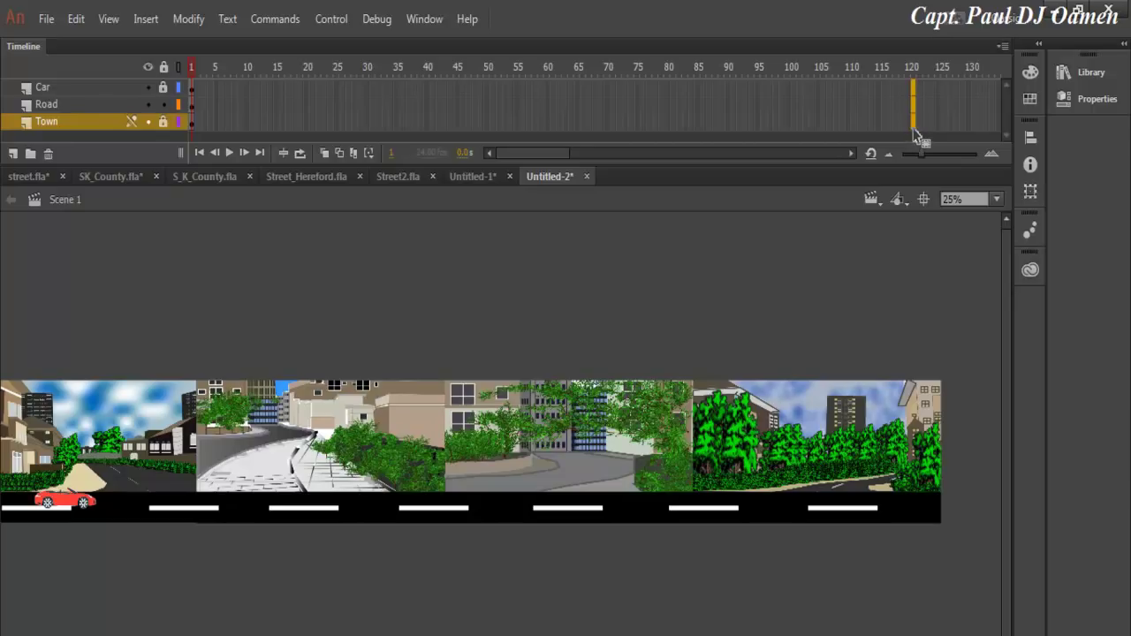
{"action": "right_click", "coordinate": [916, 133]}
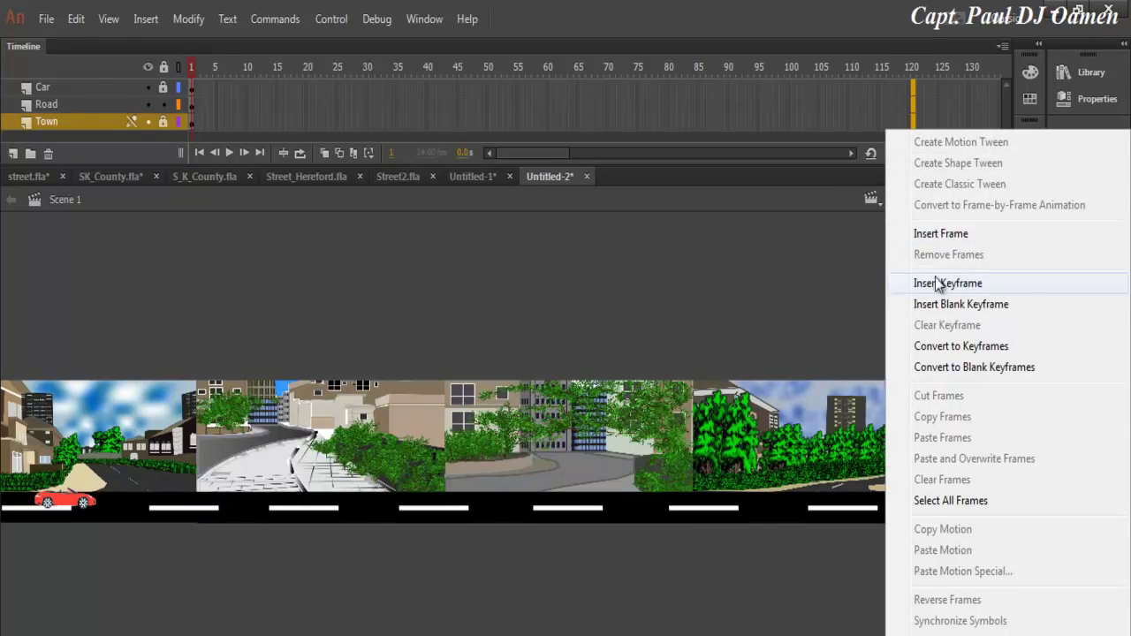
{"action": "left_click", "coordinate": [947, 236]}
{"action": "left_click", "coordinate": [905, 271]}
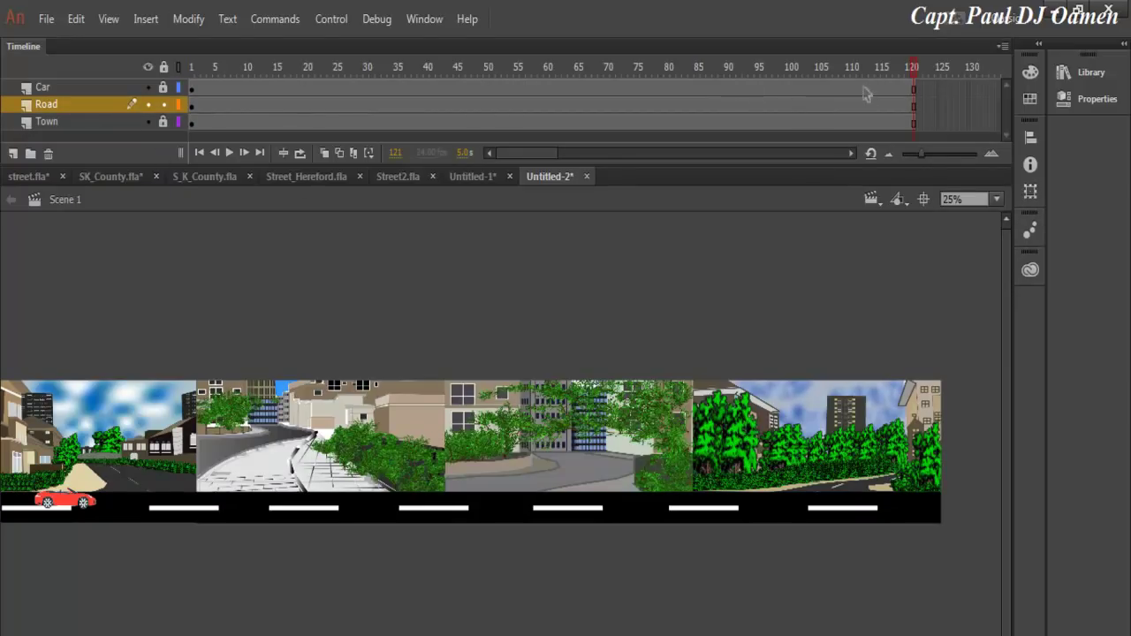
Insert keyframes at frame 121 on the Road and Town layers
{"action": "left_click", "coordinate": [914, 112]}
{"action": "right_click", "coordinate": [916, 129]}
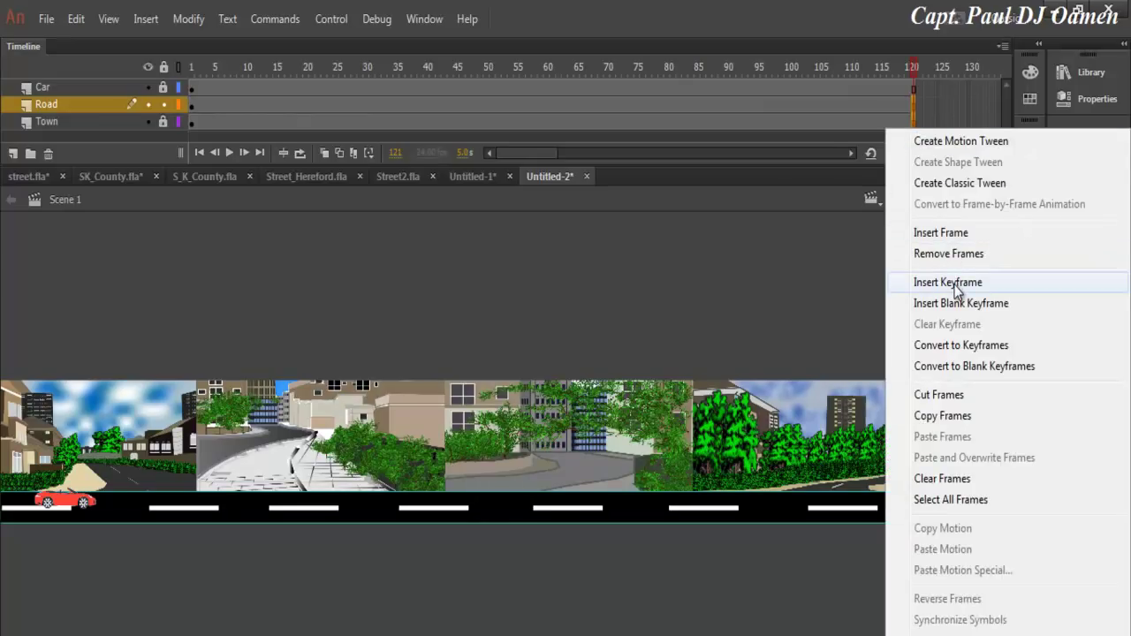
{"action": "left_click", "coordinate": [953, 282]}
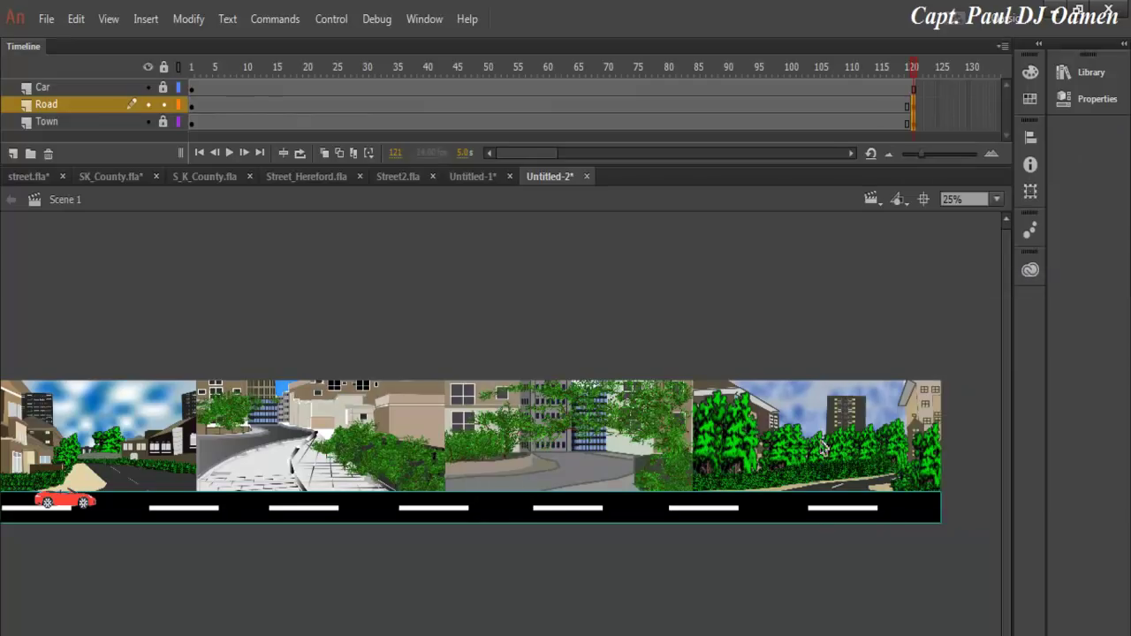
Unlock the Town layer and select the Road and Town layers together
{"action": "left_click", "coordinate": [105, 106]}
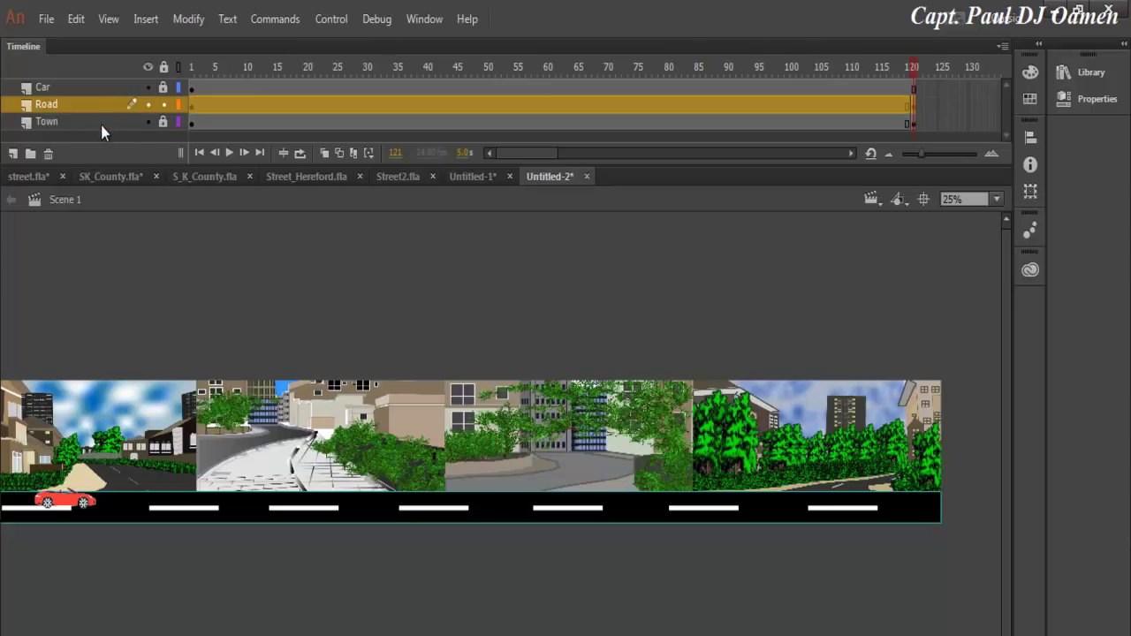
{"action": "left_click", "coordinate": [101, 124], "text": "shift"}
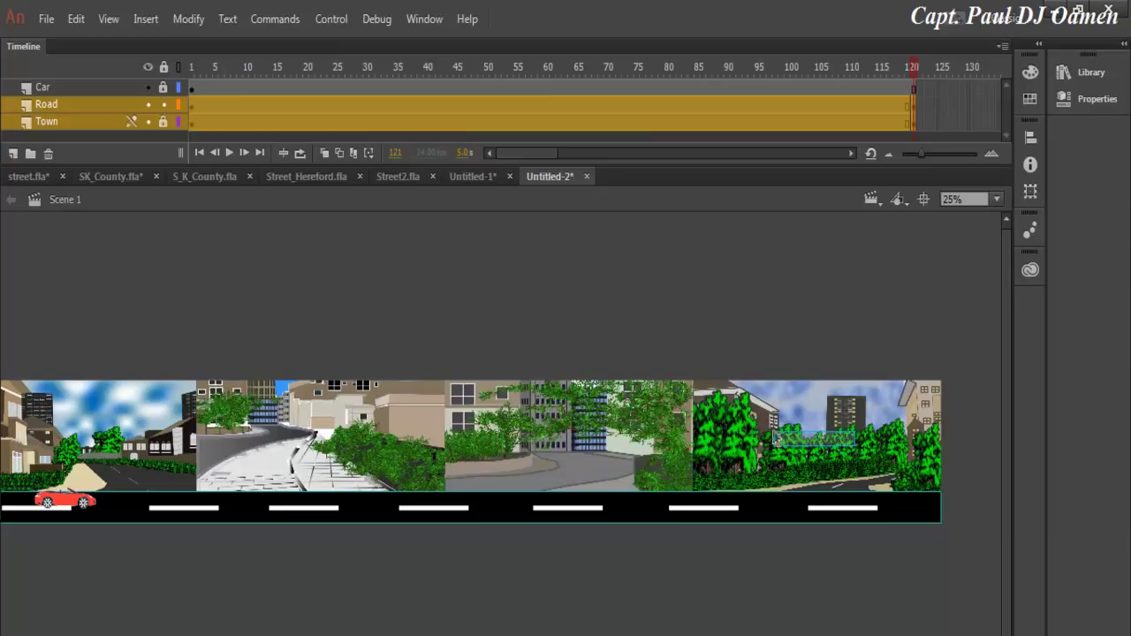
{"action": "left_click", "coordinate": [884, 477]}
{"action": "left_click", "coordinate": [106, 104]}
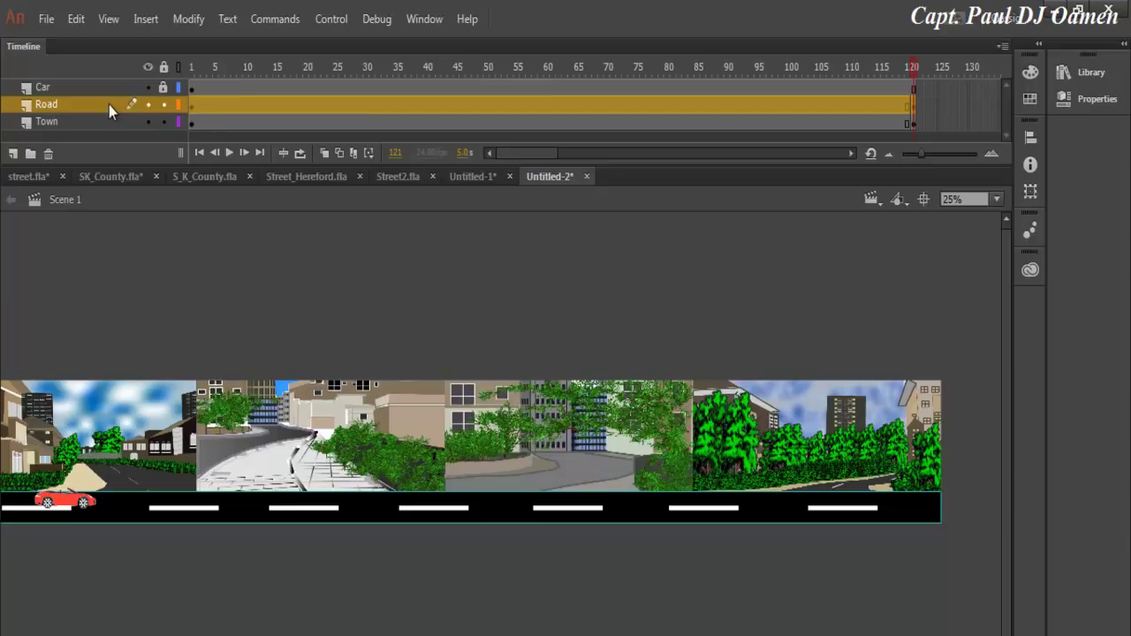
{"action": "left_click", "coordinate": [106, 124], "text": "shift"}
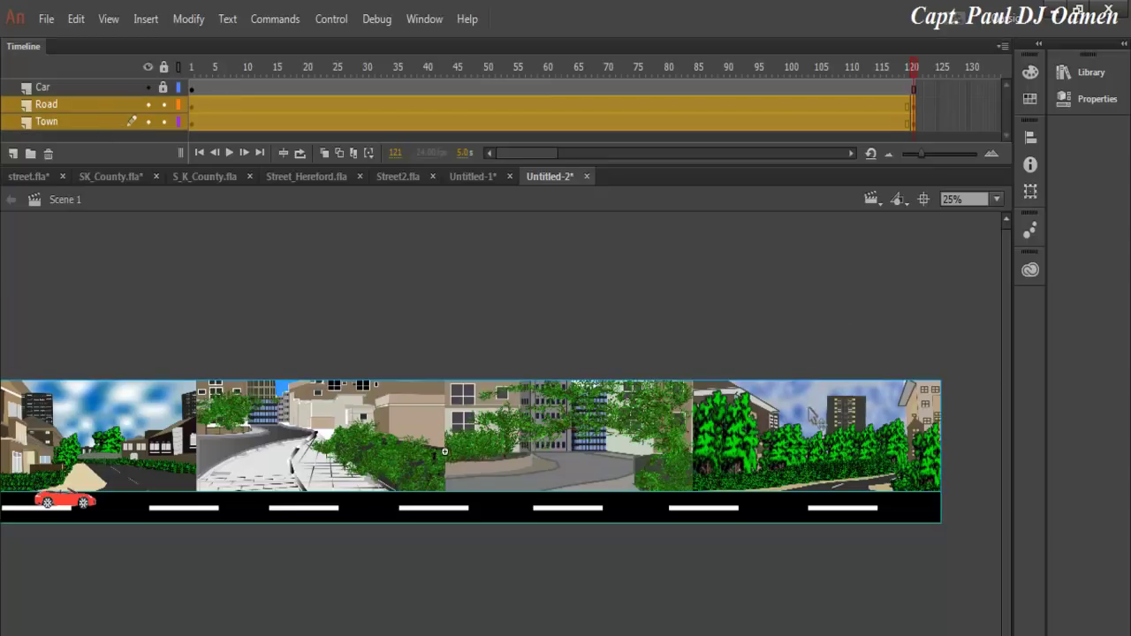
At frame 121, move the road and town images together horizontally to the left until the last street image is behind the car
{"action": "left_click_drag", "start_coordinate": [444, 451], "coordinate": [318, 451]}
{"action": "left_click_drag", "start_coordinate": [675, 424], "coordinate": [391, 417]}
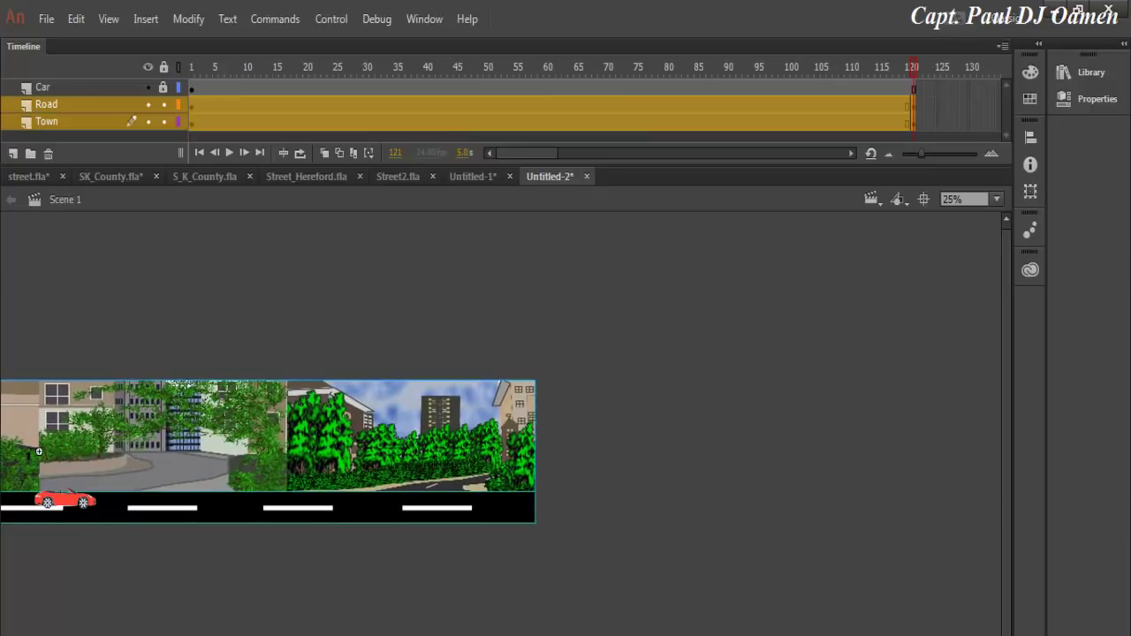
{"action": "left_click_drag", "start_coordinate": [38, 451], "coordinate": [0, 451]}
{"action": "key", "text": "Left"}
{"action": "key", "text": "Left"}
{"action": "key", "text": "Left"}
{"action": "key", "text": "Left"}
{"action": "key", "text": "Left"}
{"action": "key", "text": "Left"}
{"action": "key", "text": "Left"}
{"action": "key", "text": "Left"}
{"action": "key", "text": "Left"}
{"action": "key", "text": "Left"}
{"action": "key", "text": "Left"}
{"action": "key", "text": "Left"}
{"action": "key", "text": "Left"}
{"action": "key", "text": "Left"}
{"action": "key", "text": "Left"}
{"action": "key", "text": "Left"}
{"action": "key", "text": "Left"}
{"action": "key", "text": "Left"}
{"action": "key", "text": "Left"}
{"action": "key", "text": "Left"}
{"action": "key", "text": "Left"}
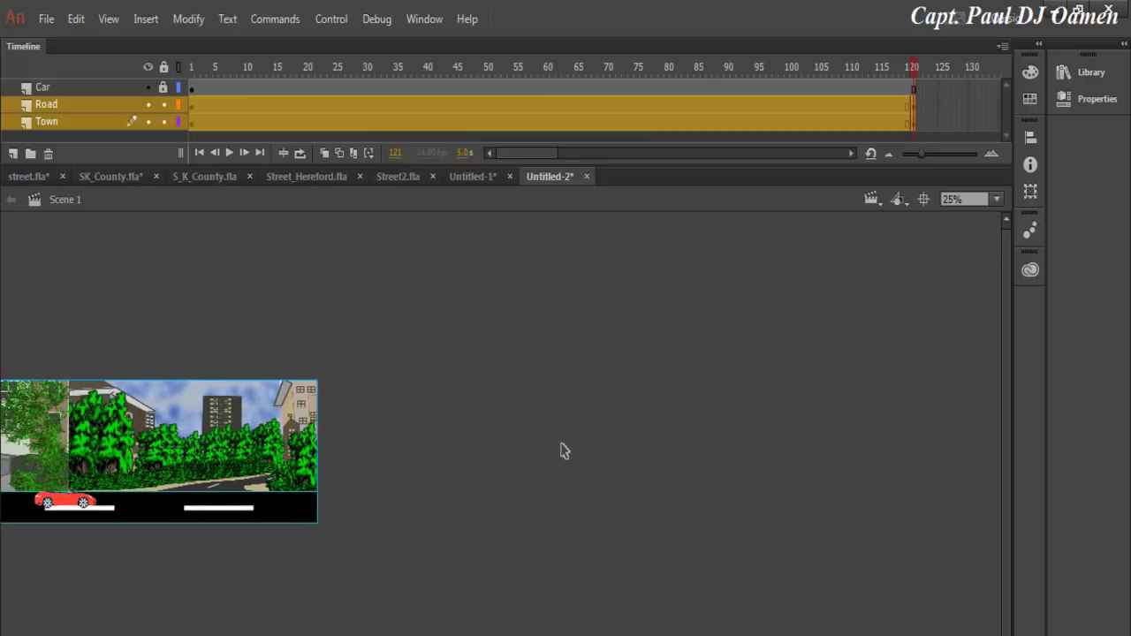
Create classic tweens on the Road and Town layers and test the scene
{"action": "right_click", "coordinate": [537, 130]}
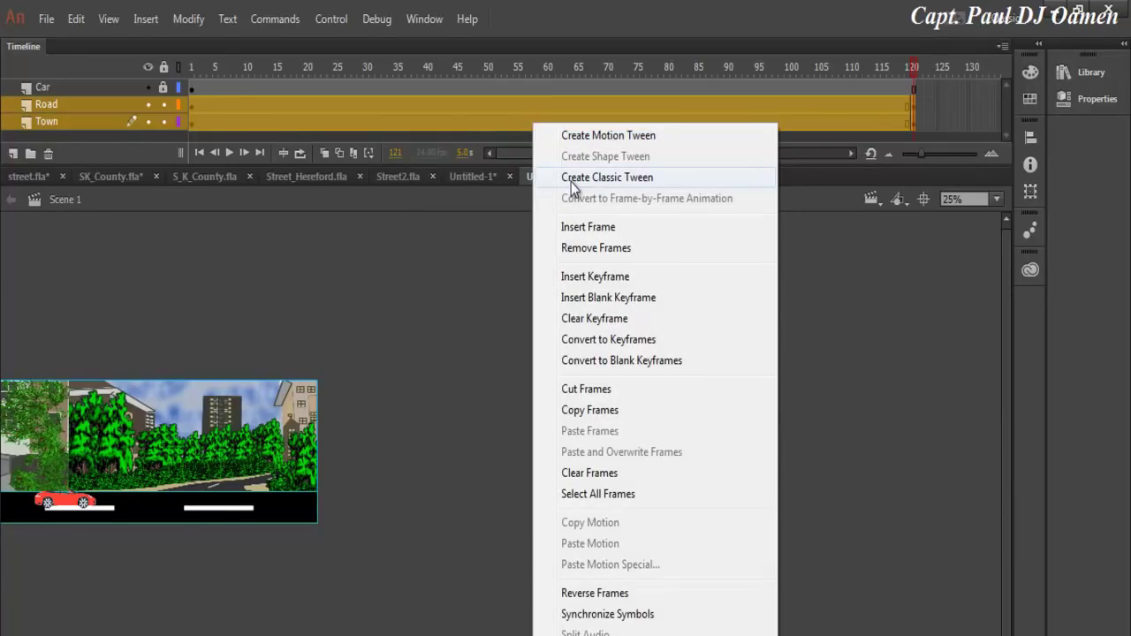
{"action": "left_click", "coordinate": [601, 178]}
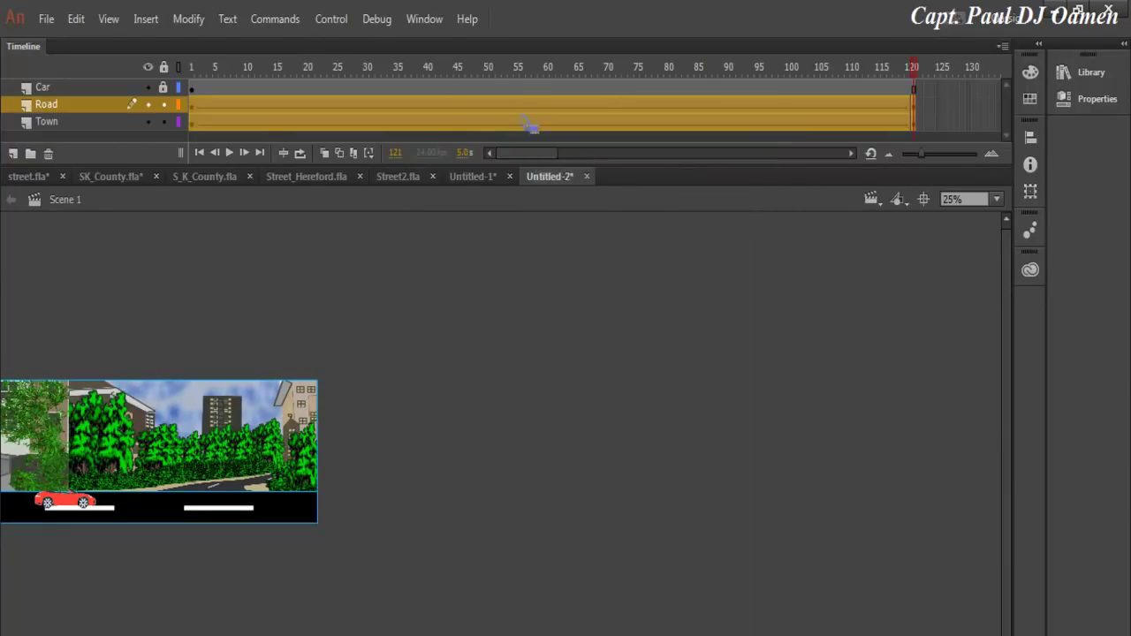
{"action": "left_click", "coordinate": [333, 19]}
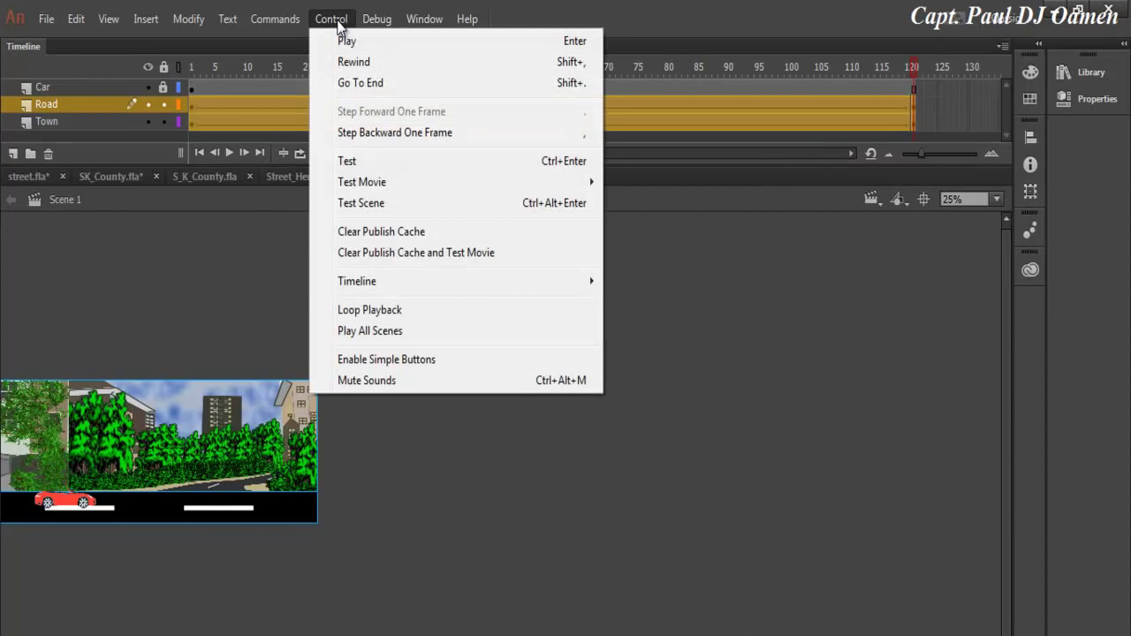
{"action": "left_click", "coordinate": [396, 203]}
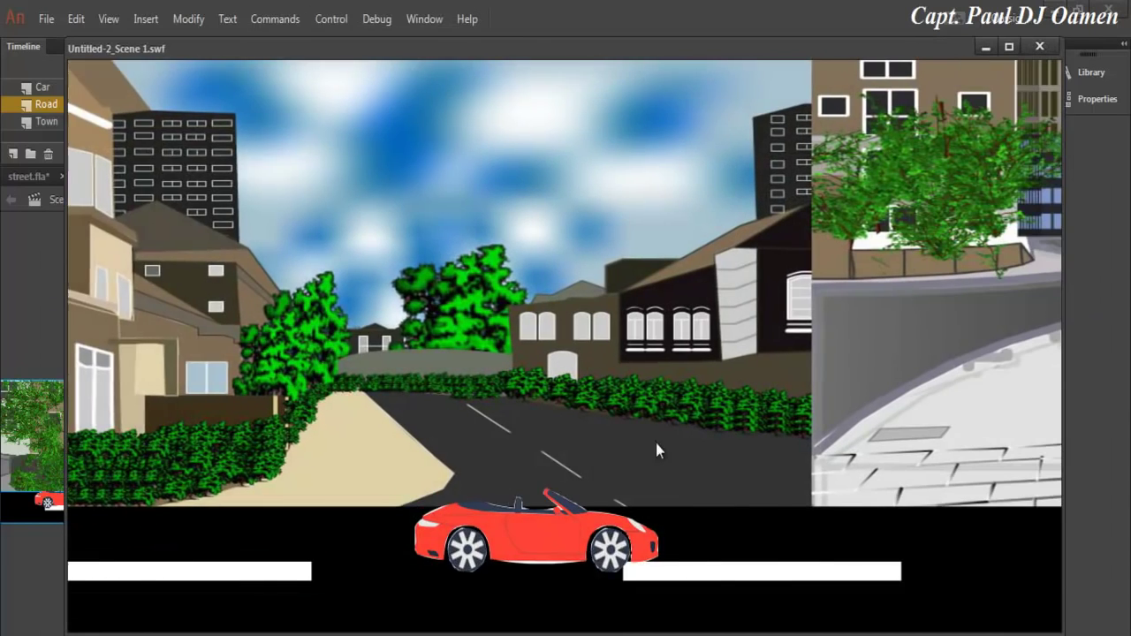